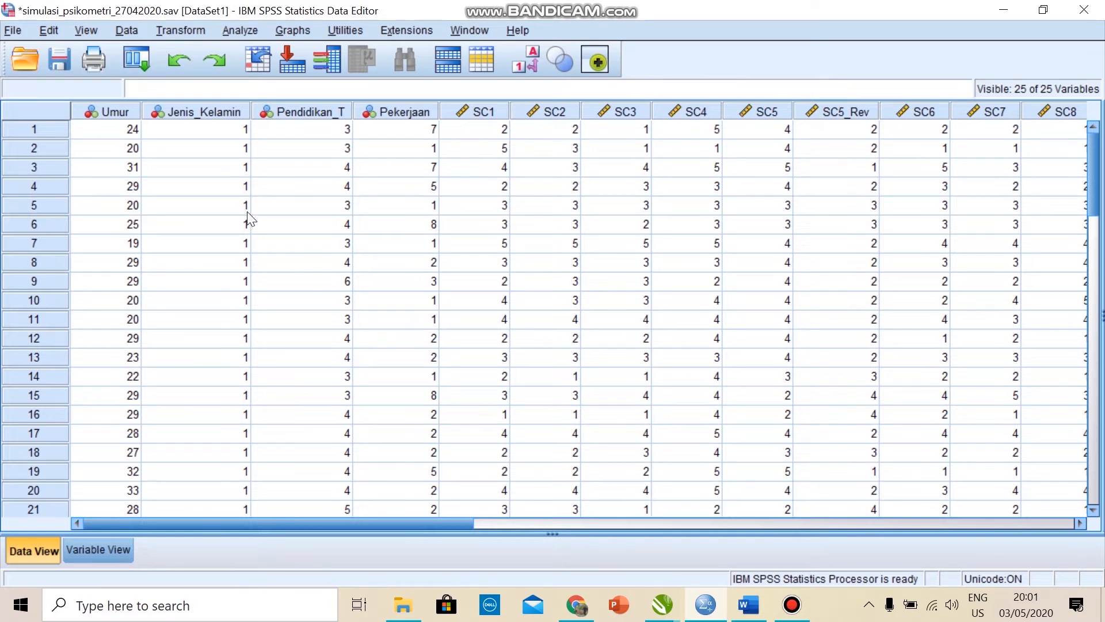
click(243, 32)
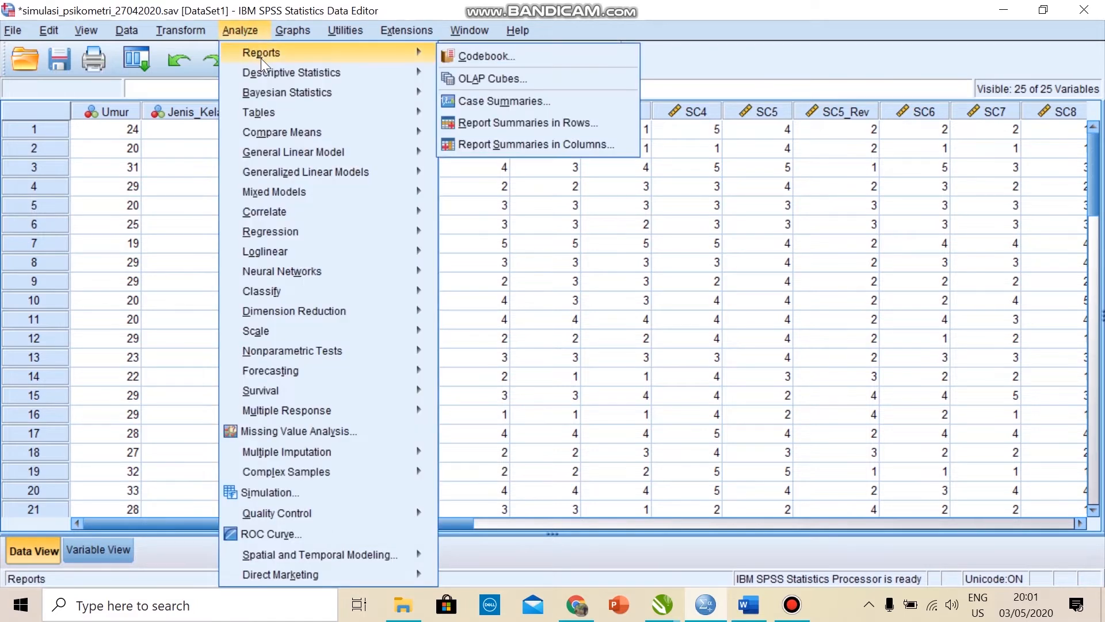
mouse_move(319, 130)
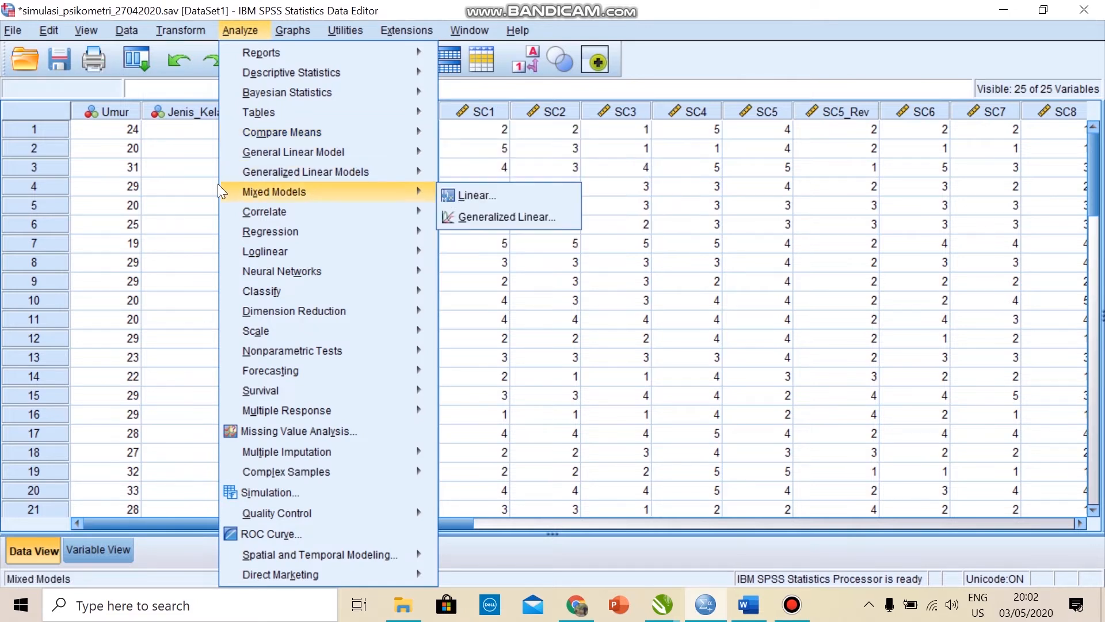
click(182, 186)
Step: Open the Independent-Samples T Test and remove the existing test variable SC_TOT and grouping variable Jenis_Kelamin
click(242, 26)
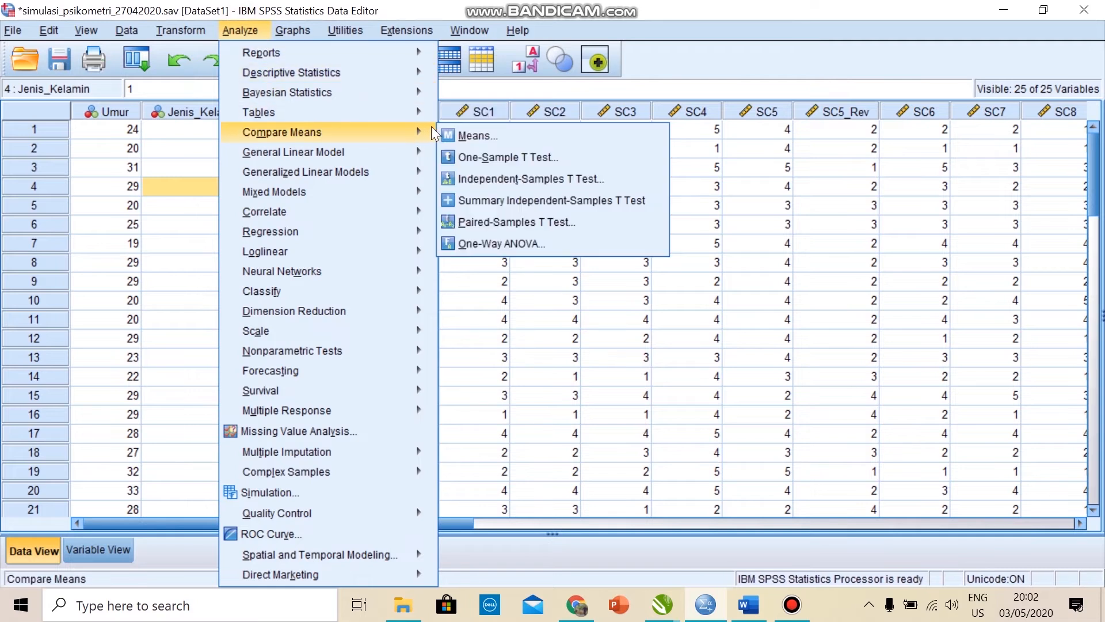
click(530, 178)
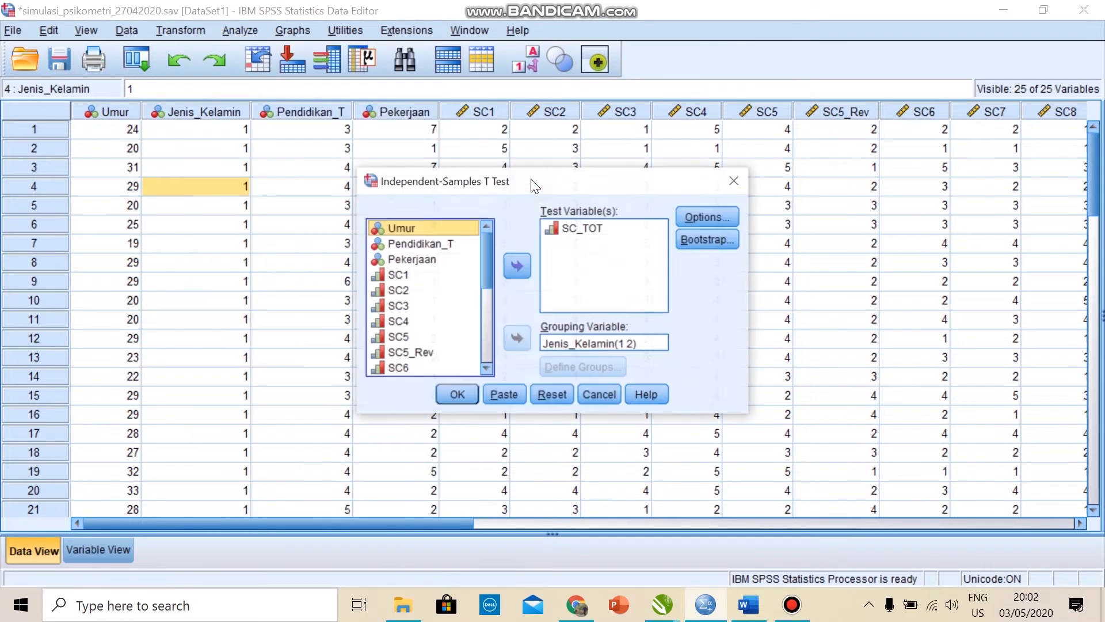
click(582, 228)
click(518, 266)
click(565, 344)
click(517, 339)
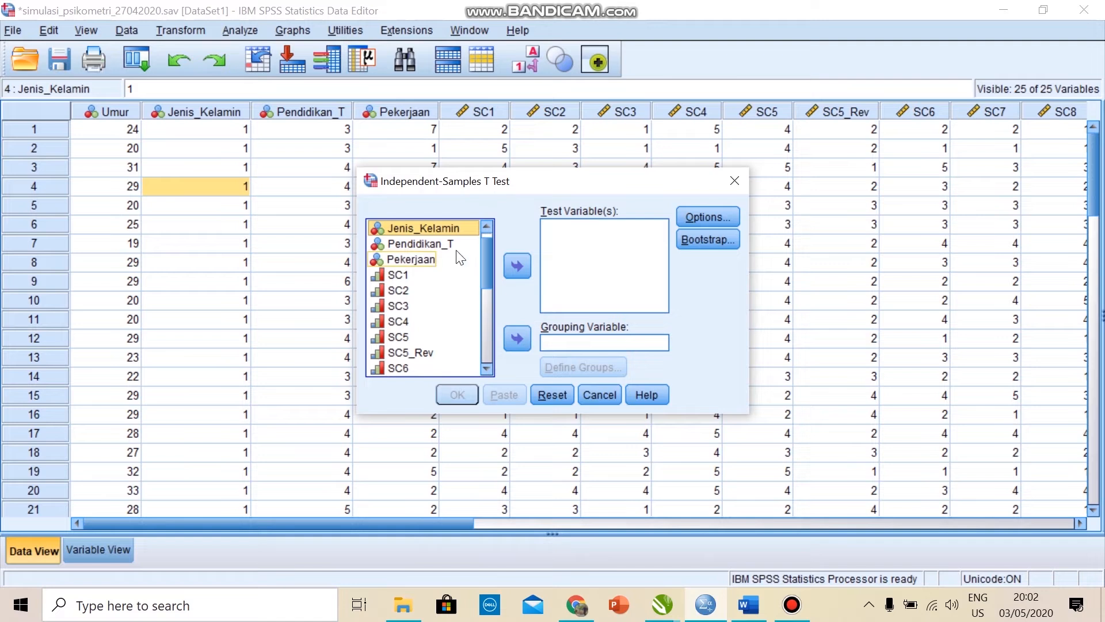
Step: Set SC_TOT as the test variable of the Independent-Samples T Test
ctrl+click(428, 261)
scroll(429, 271, down, 5)
click(420, 350)
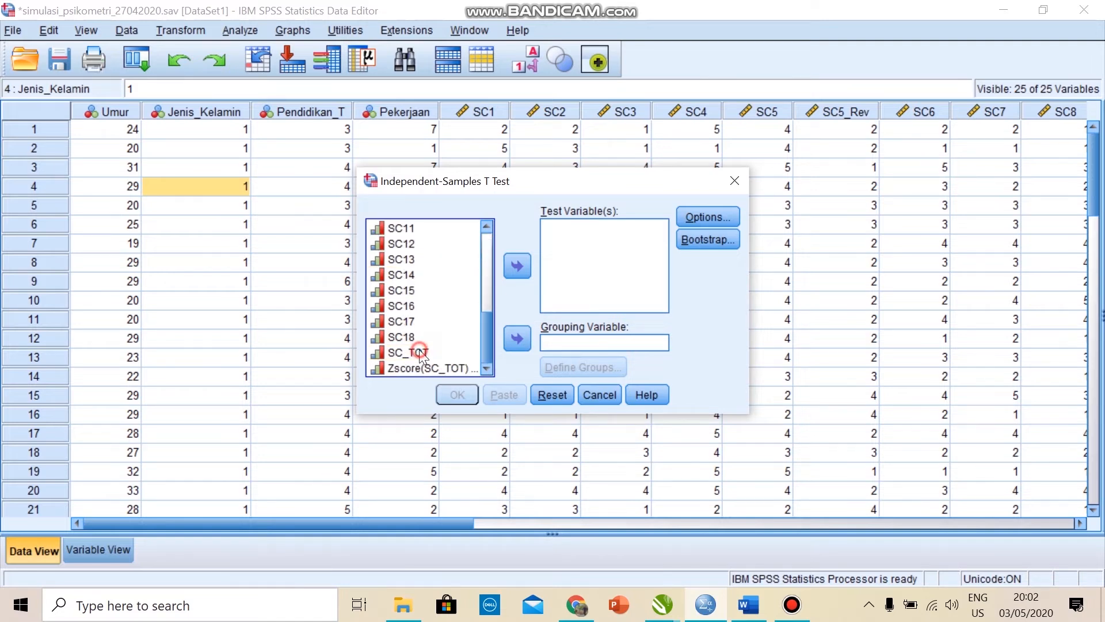
click(521, 273)
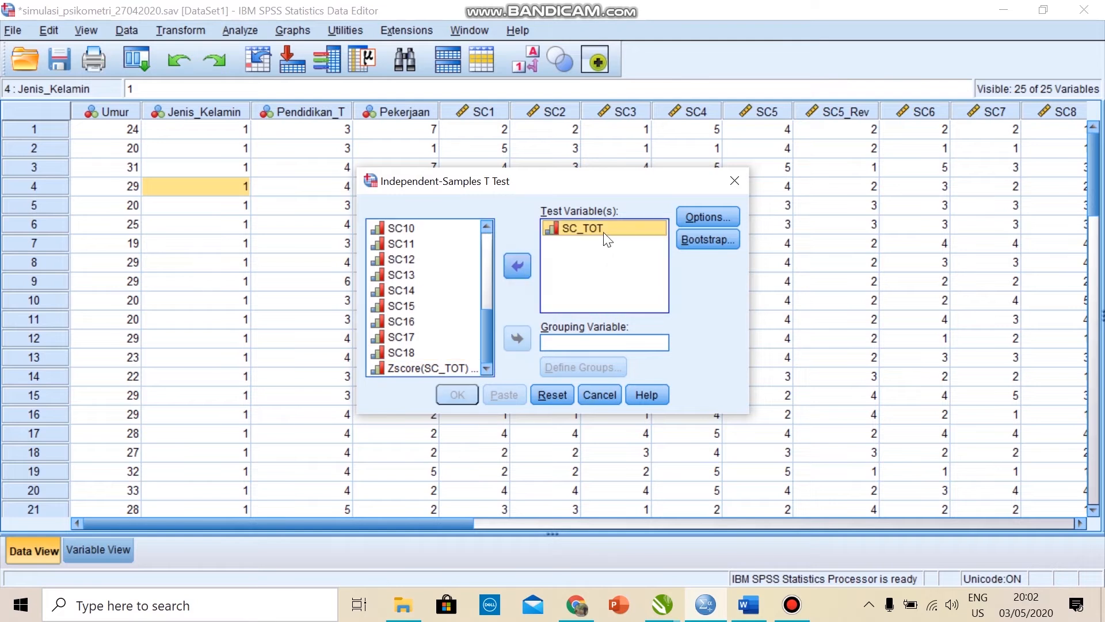
Step: Set Jenis_Kelamin as the grouping variable and accept the test options with a 95% confidence interval
scroll(440, 305, up, 4)
scroll(440, 305, up, 1)
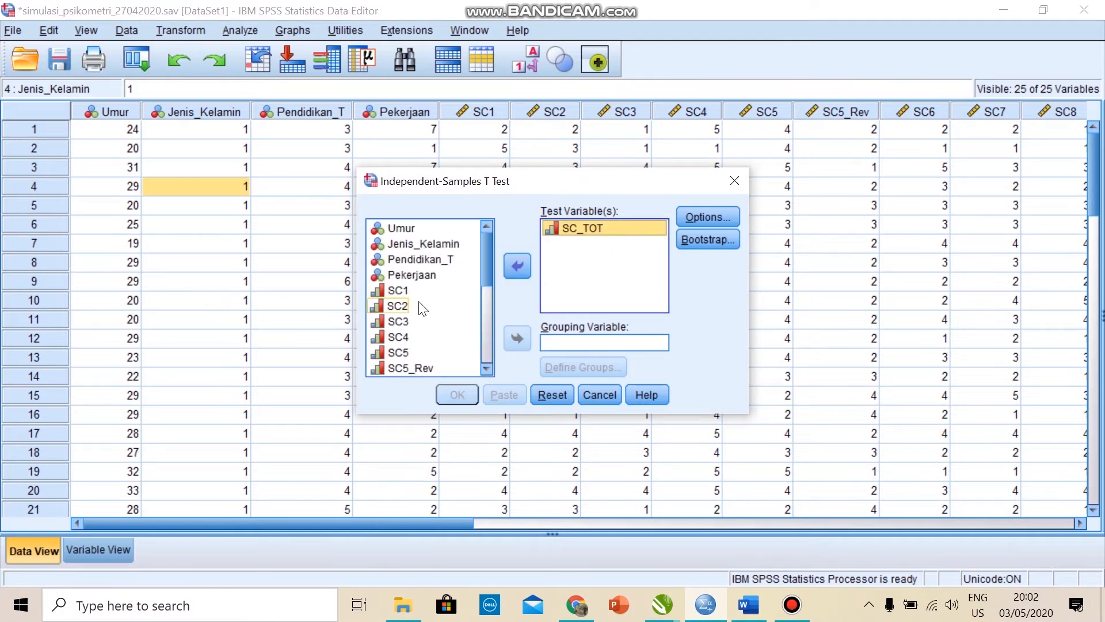
click(426, 242)
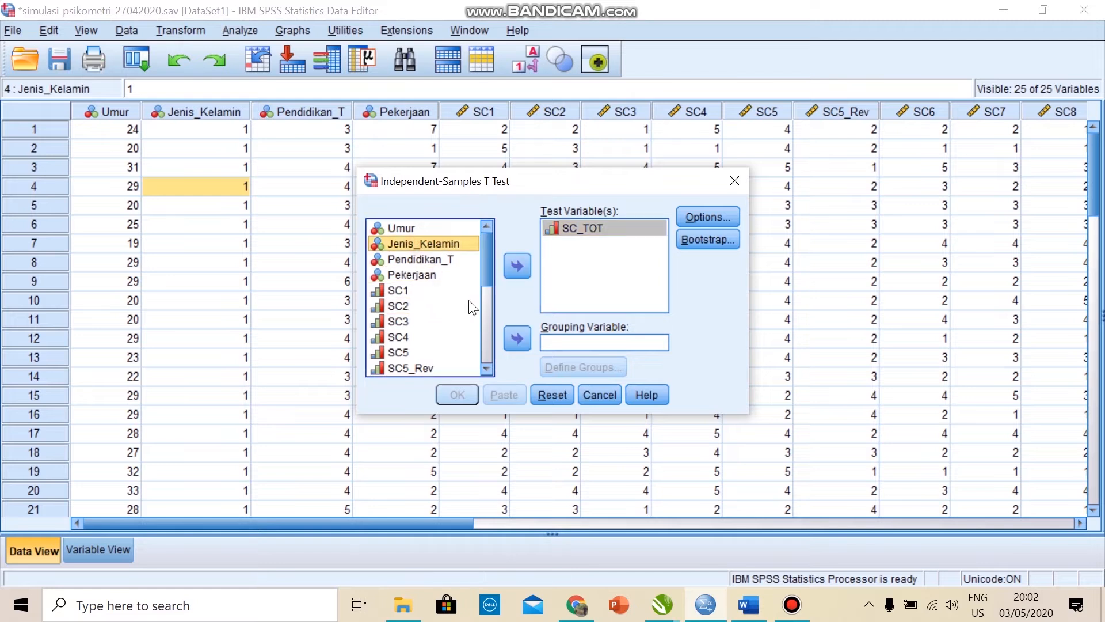
click(517, 338)
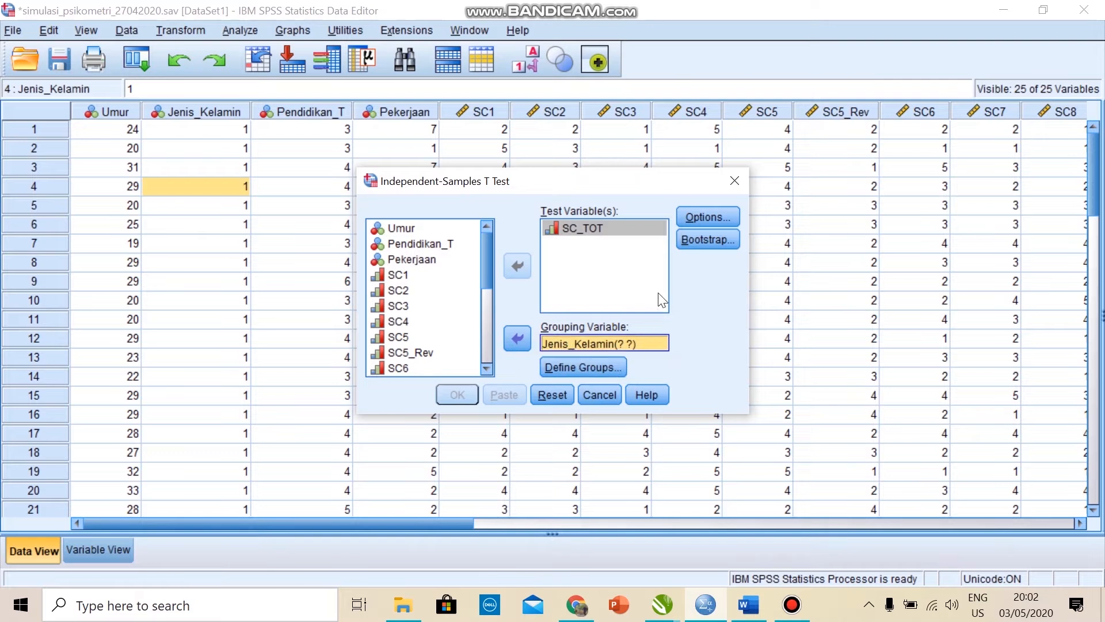
click(701, 212)
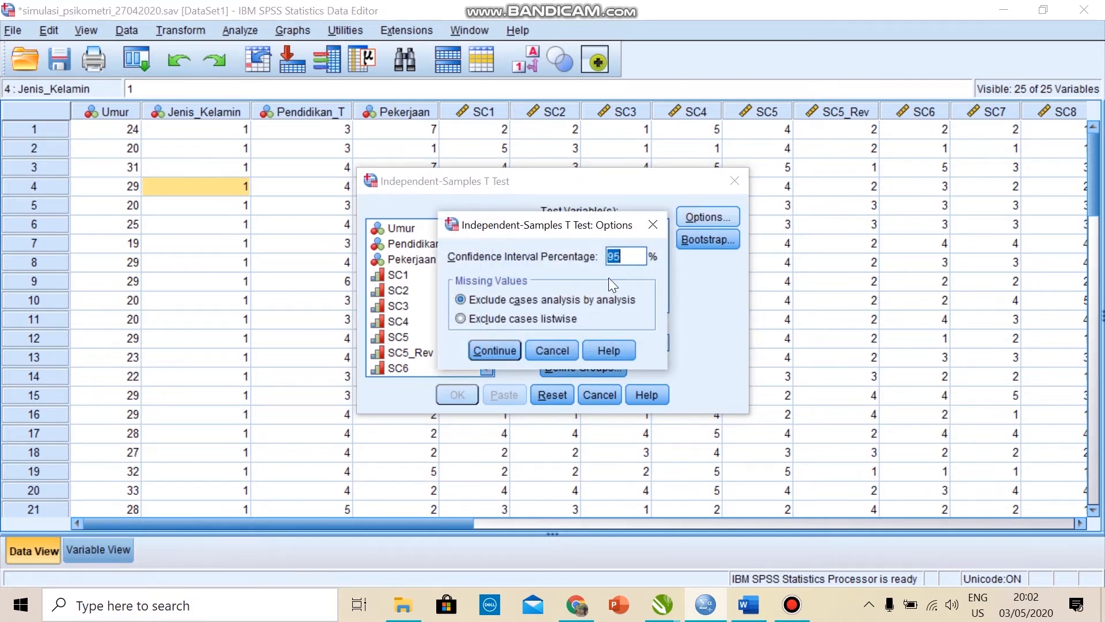
click(494, 350)
Step: Define the Jenis_Kelamin groups with specified values 1 and 2, and run the t-test
click(602, 365)
drag(555, 274, 539, 276)
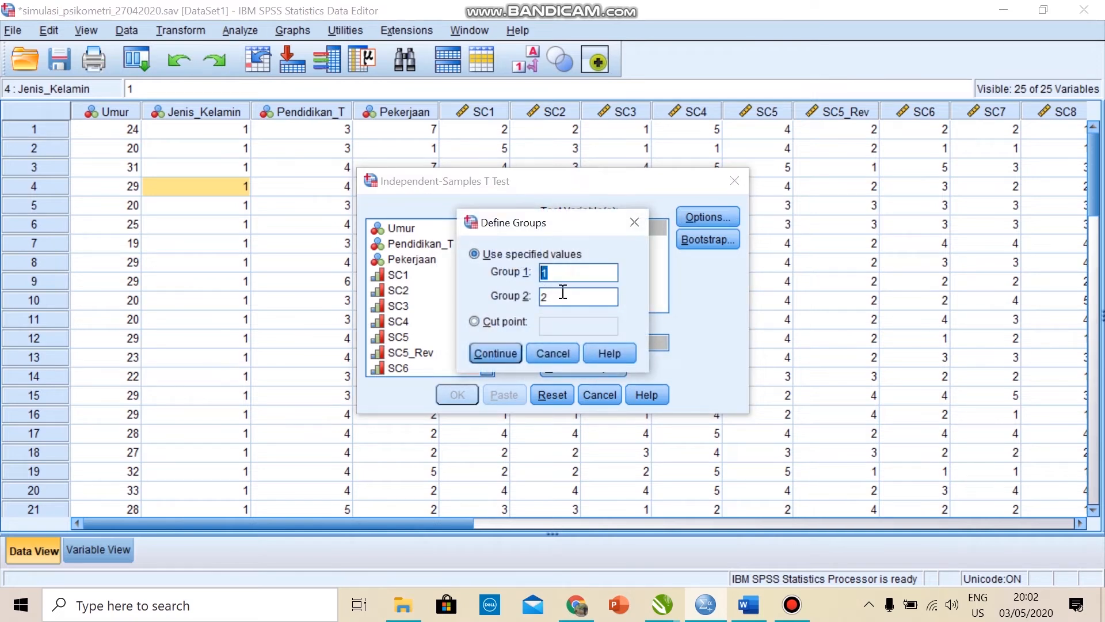
key(Delete)
drag(563, 292, 540, 294)
key(Delete)
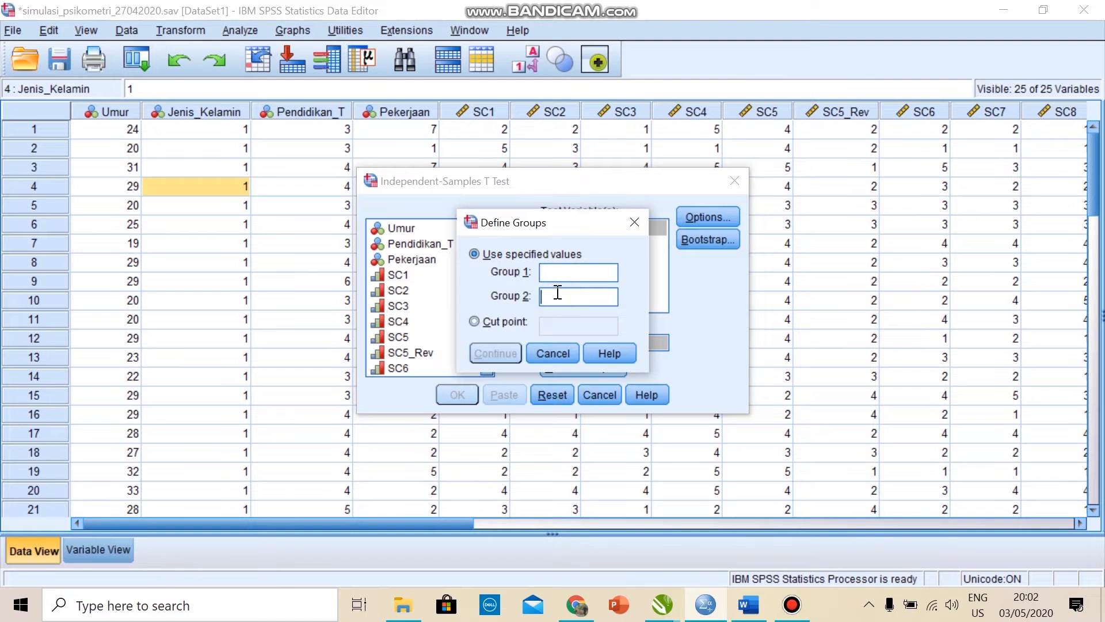
click(566, 275)
text(1)
click(563, 293)
text(2)
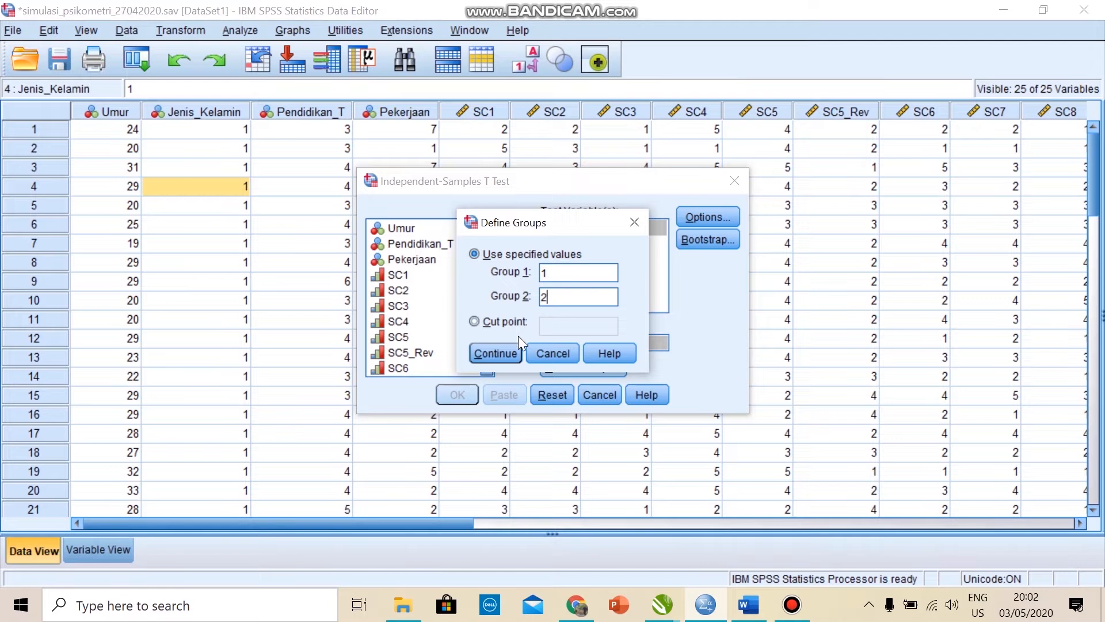
click(508, 353)
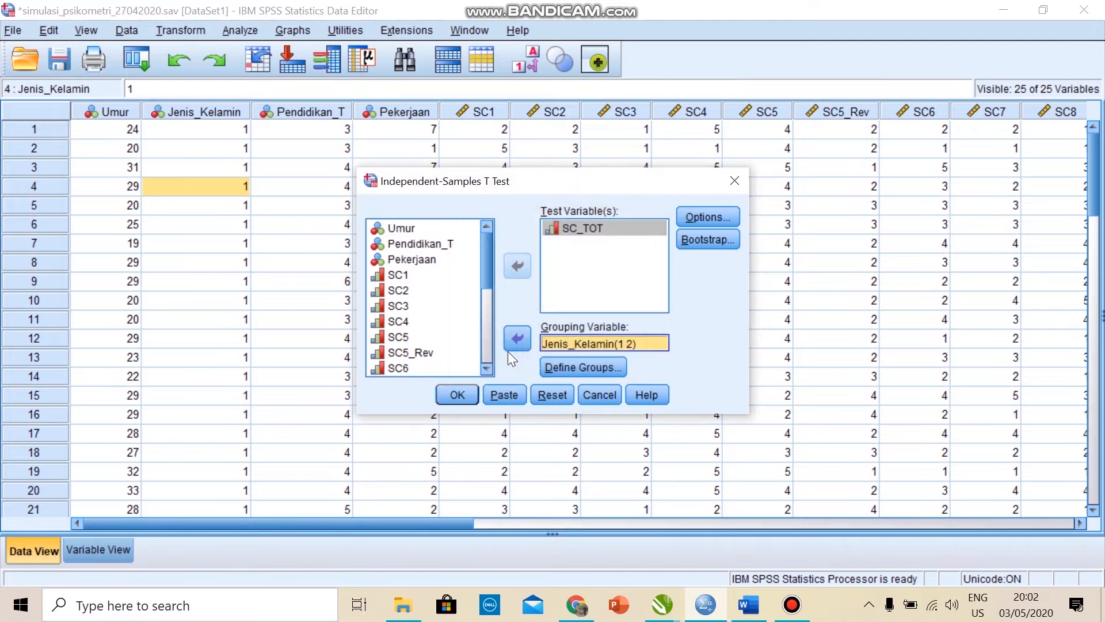
click(458, 395)
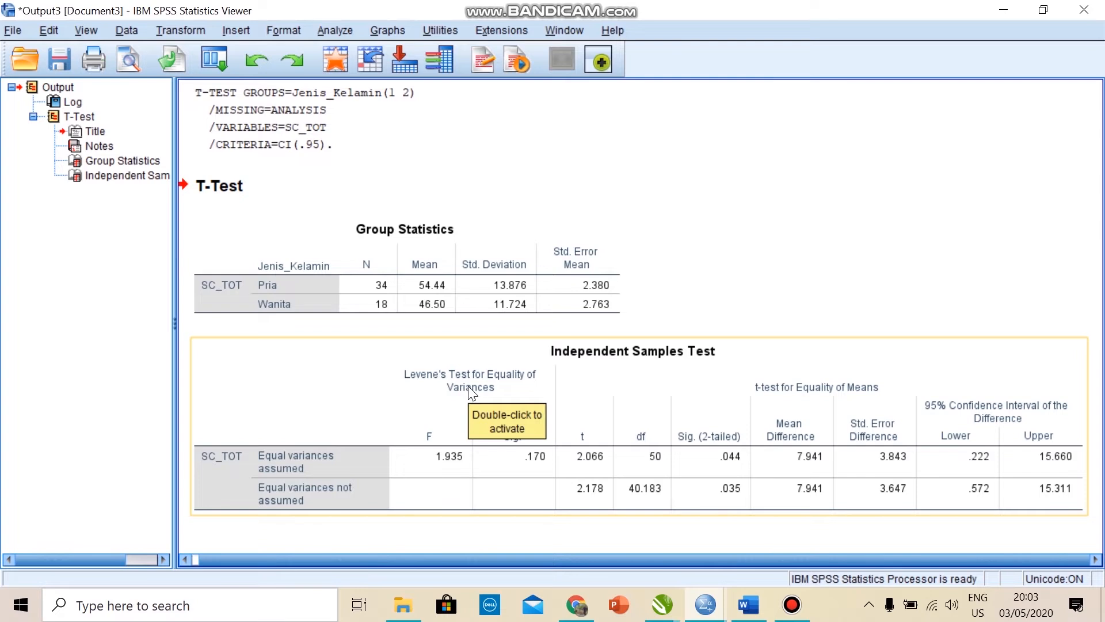
Step: Examine the Group Statistics and Independent Samples Test tables in the output
click(524, 311)
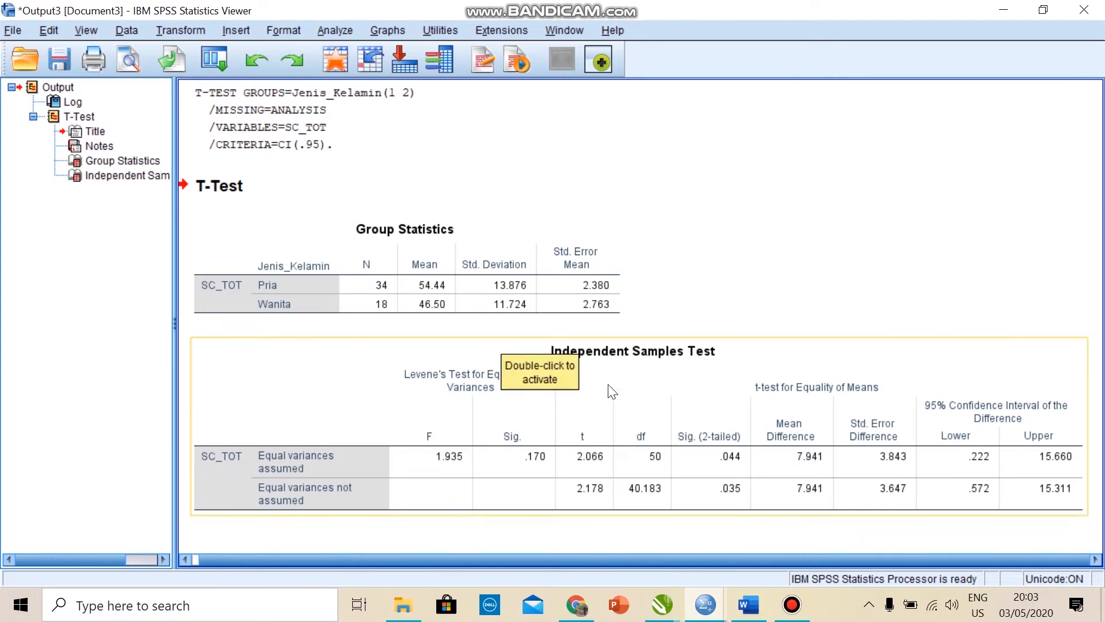
click(679, 385)
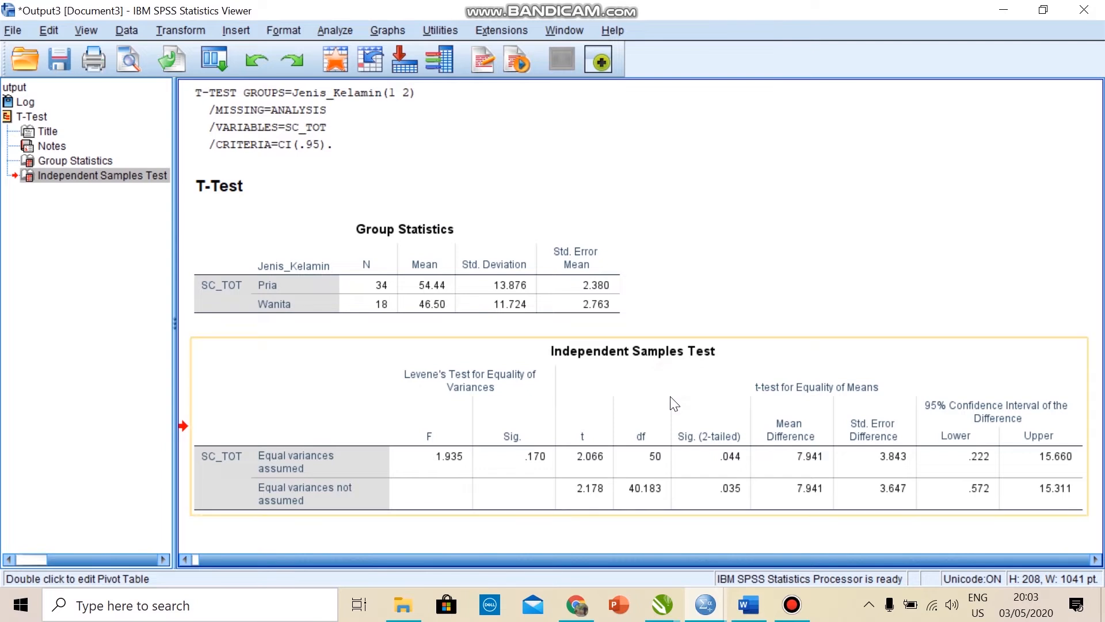
click(693, 341)
Step: Switch to the Word report and resize its window so the t-test significance results stay visible beside it
click(747, 605)
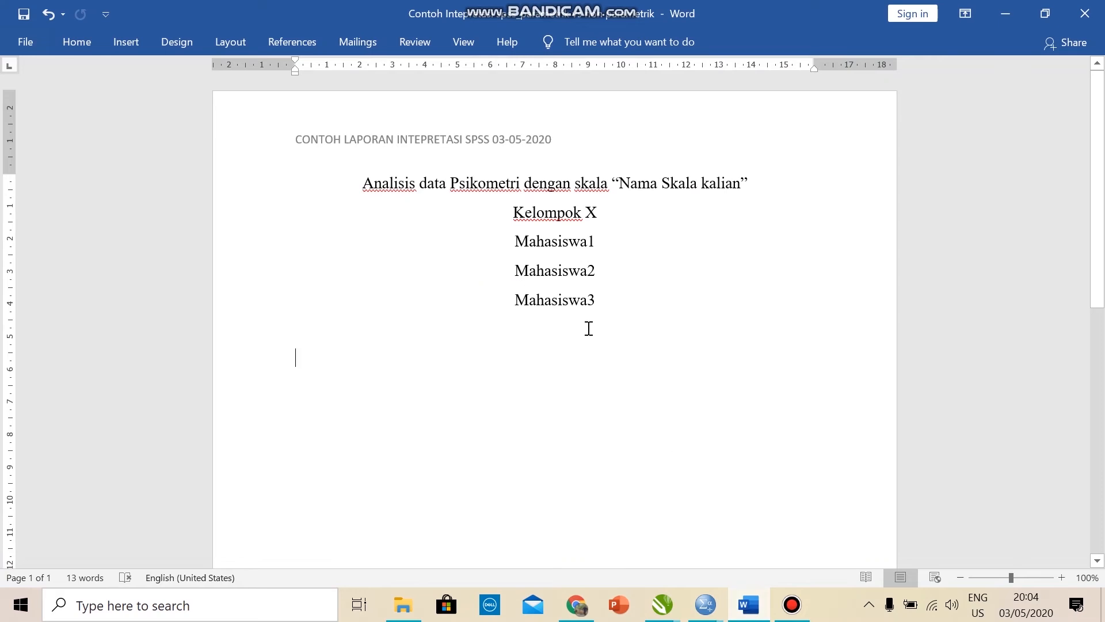
click(1048, 15)
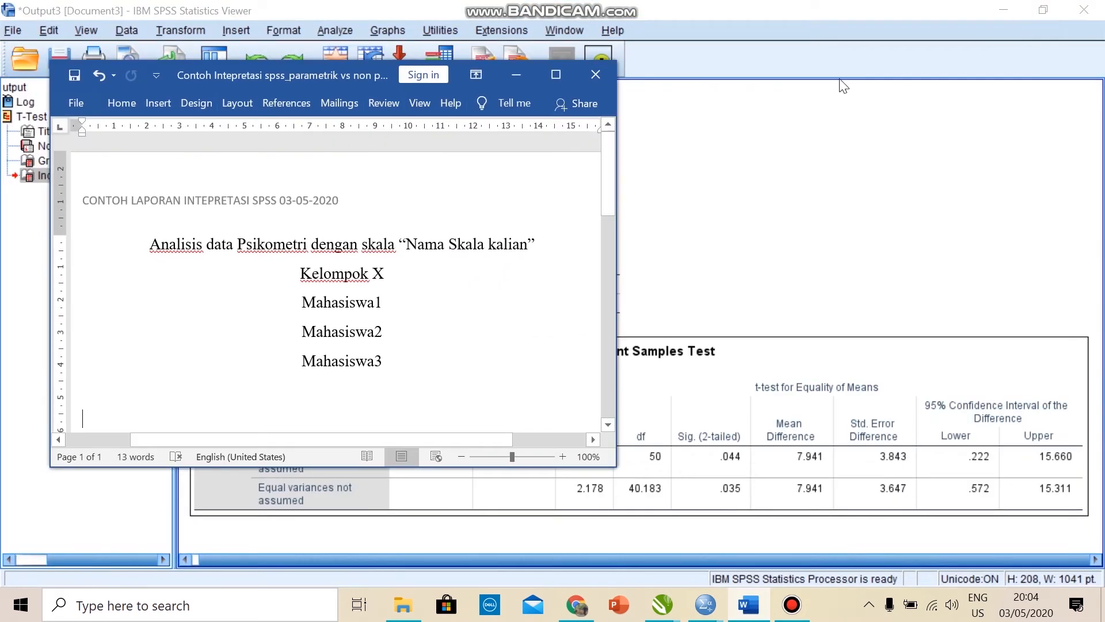
scroll(600, 296, down, 2)
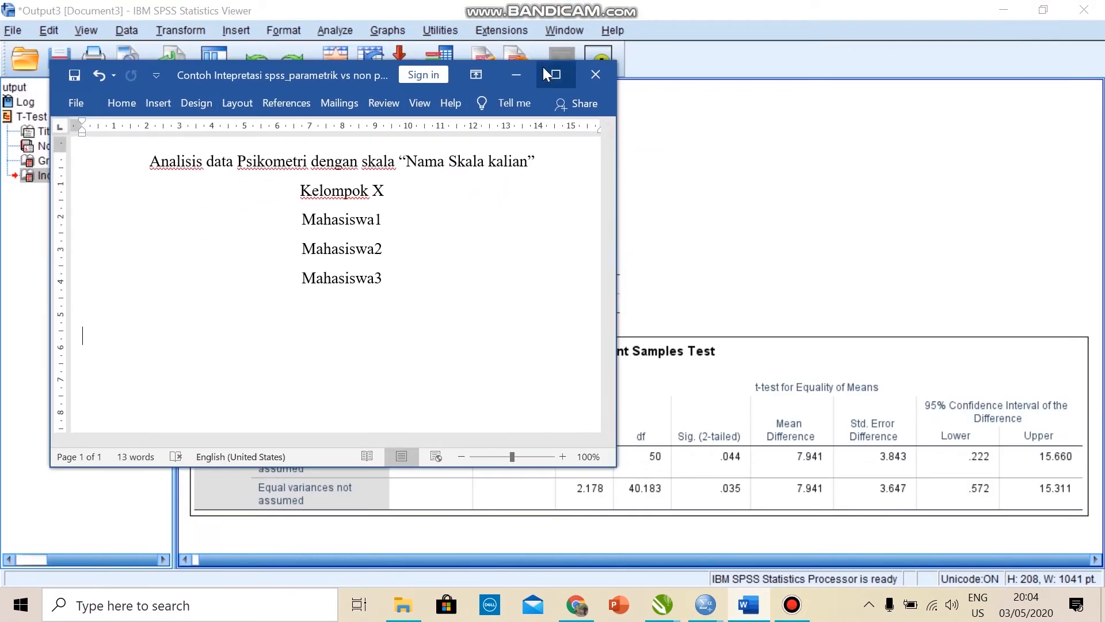
drag(368, 77, 316, 19)
drag(334, 407, 328, 584)
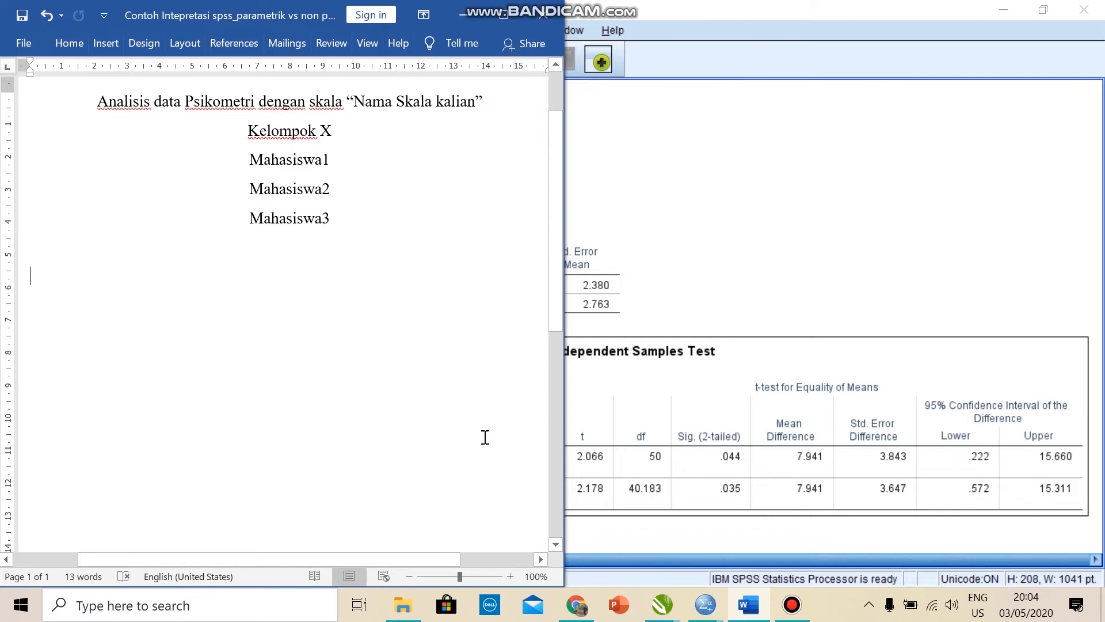
drag(559, 418, 662, 424)
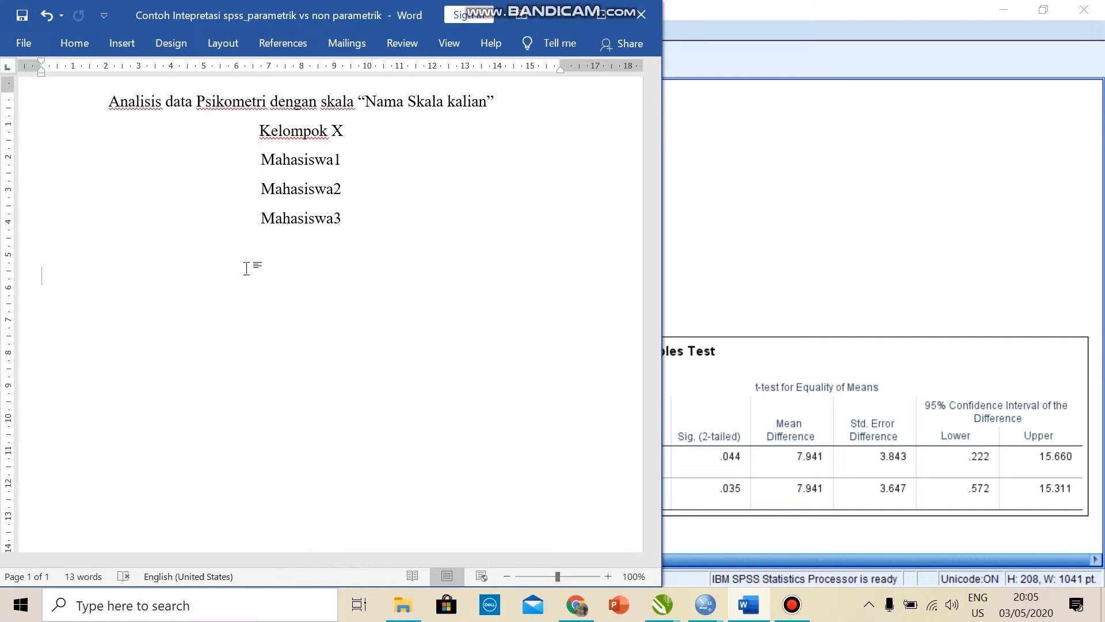
Step: Write below the student list: "Berdasarkan uji normalitas yang telah dilakukan, dimana data yang peneliti dapat merupakan data yang terdistribusi normal, maka"
text(Berdasarkan )
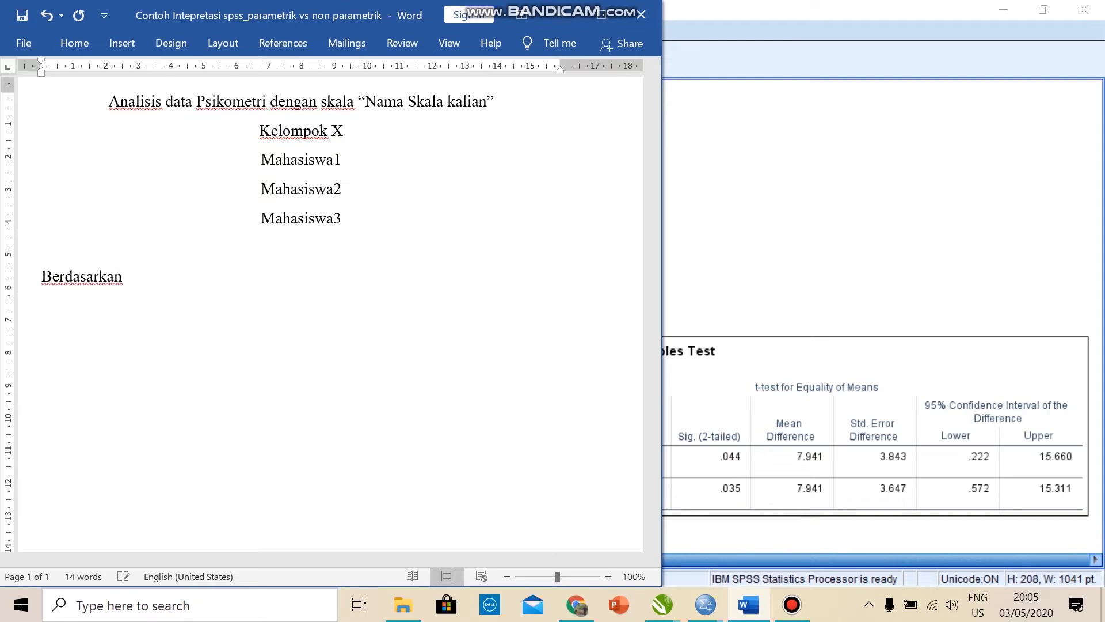
text(uji normalitas)
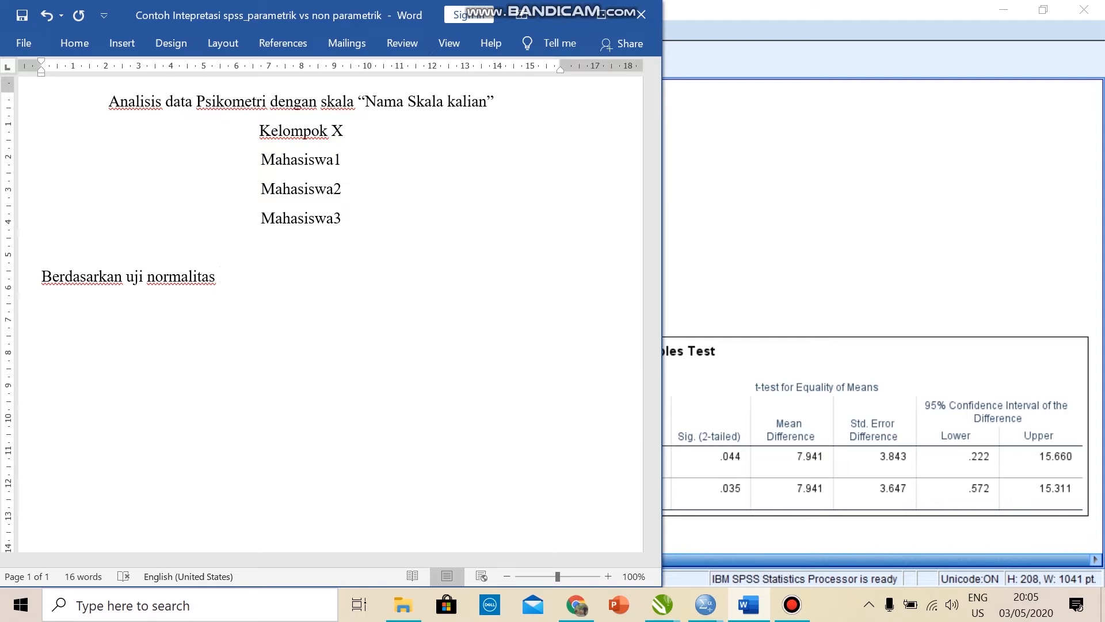
text(yang telah dilakuka)
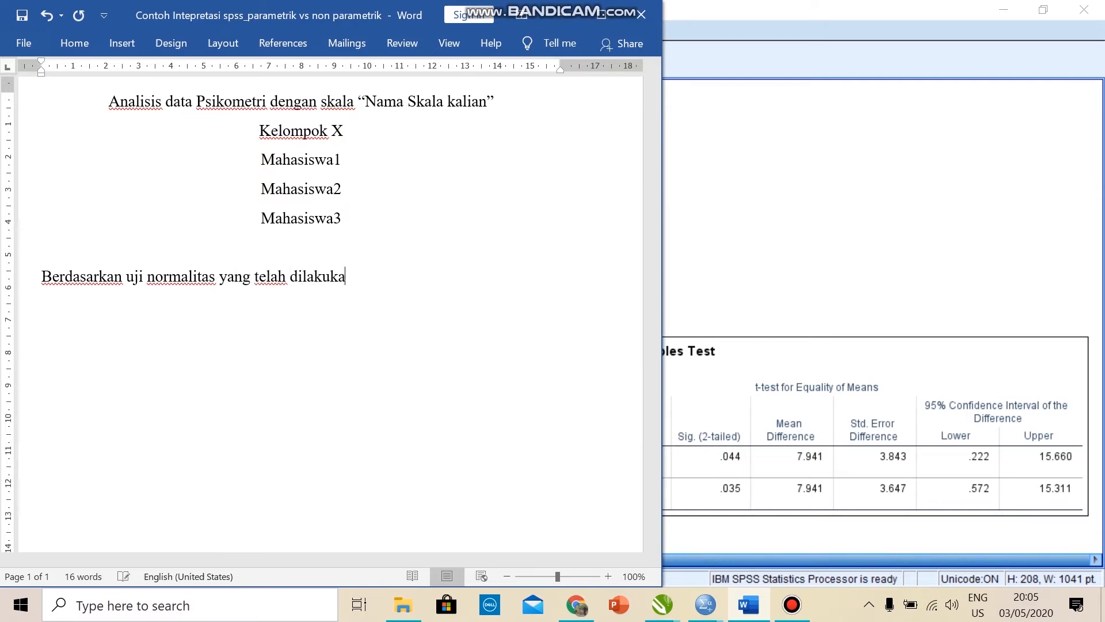
text(n, dimana da)
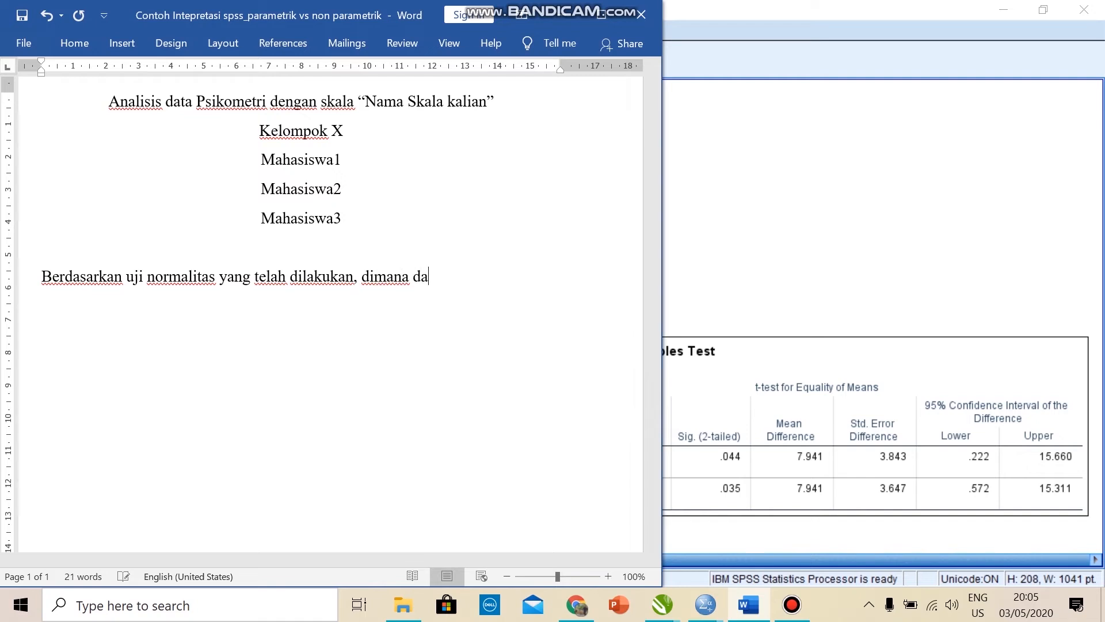
text(pa)
key(BackSpace)
key(BackSpace)
text(ta yang kami)
key(BackSpace)
key(BackSpace)
key(BackSpace)
key(BackSpace)
key(BackSpace)
text(peneliti dapat merupakan data yang terdistribusi normal, maka)
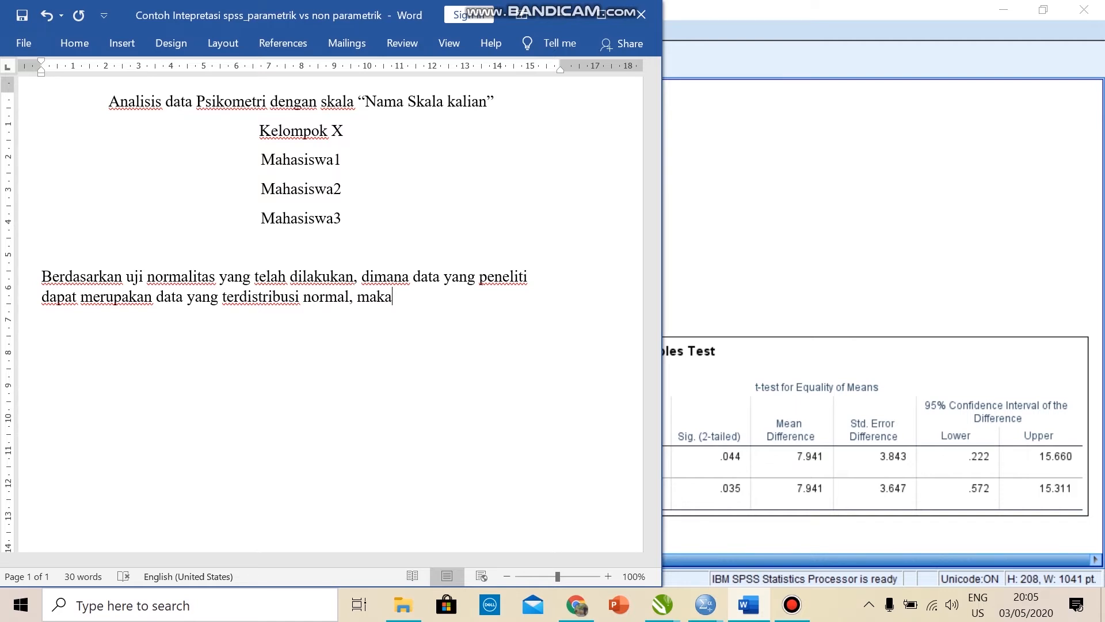
Step: Complete the sentence with "dalam melakukan uji komparatif antara dua kelompok, kami menggunakan independent sample t-test."
text(dalam melakukan uj)
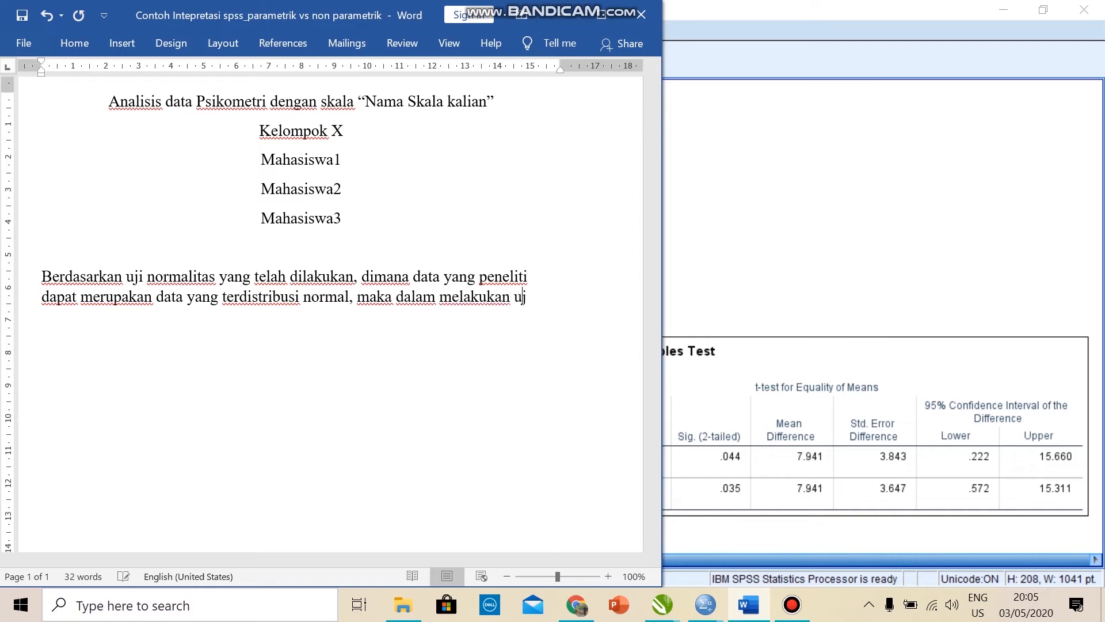
text(i komparatif an)
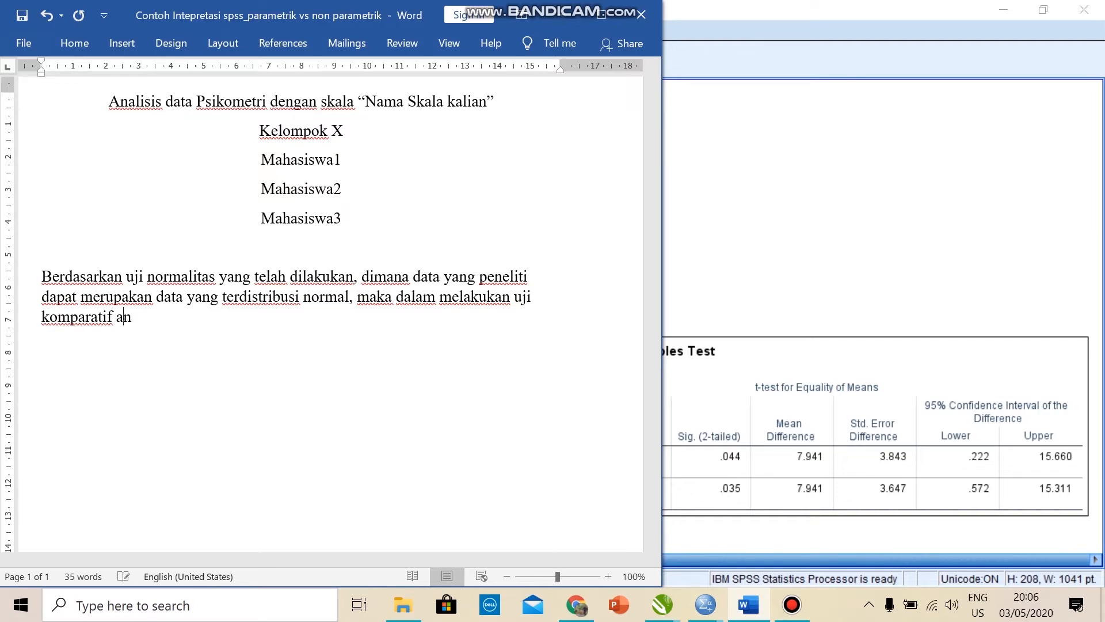
text(tara dua kelompok)
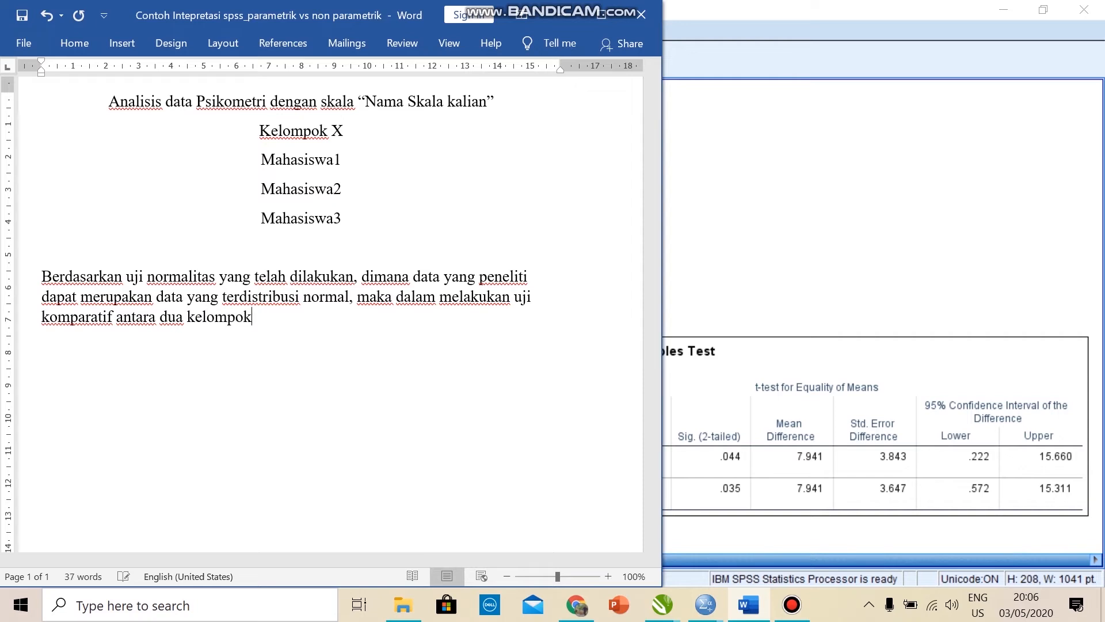
text(, kami menggunak)
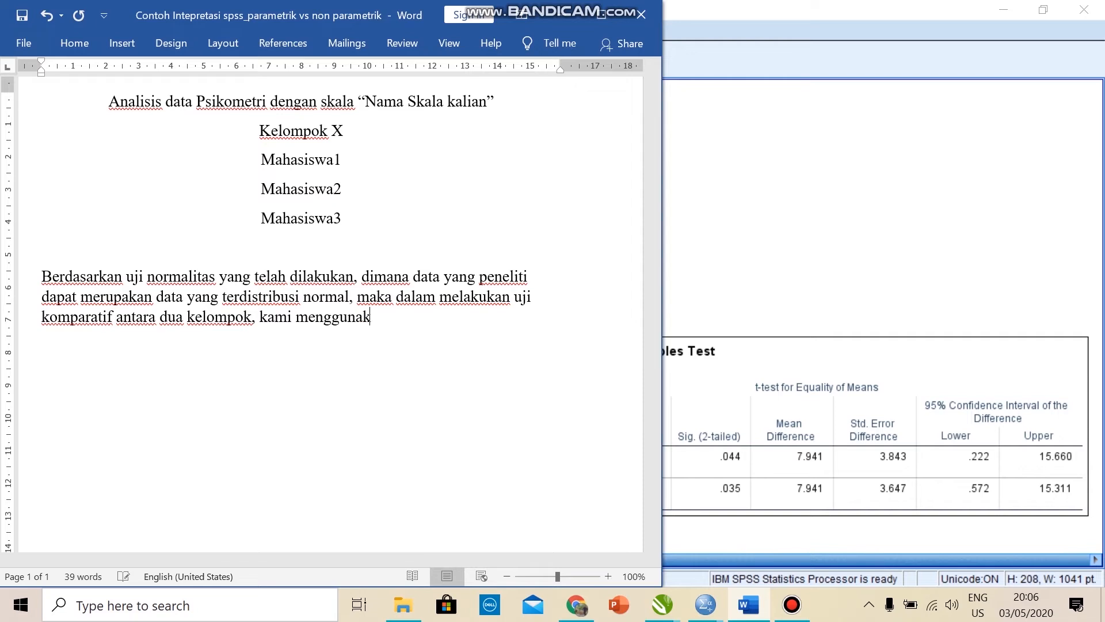
text(an independ)
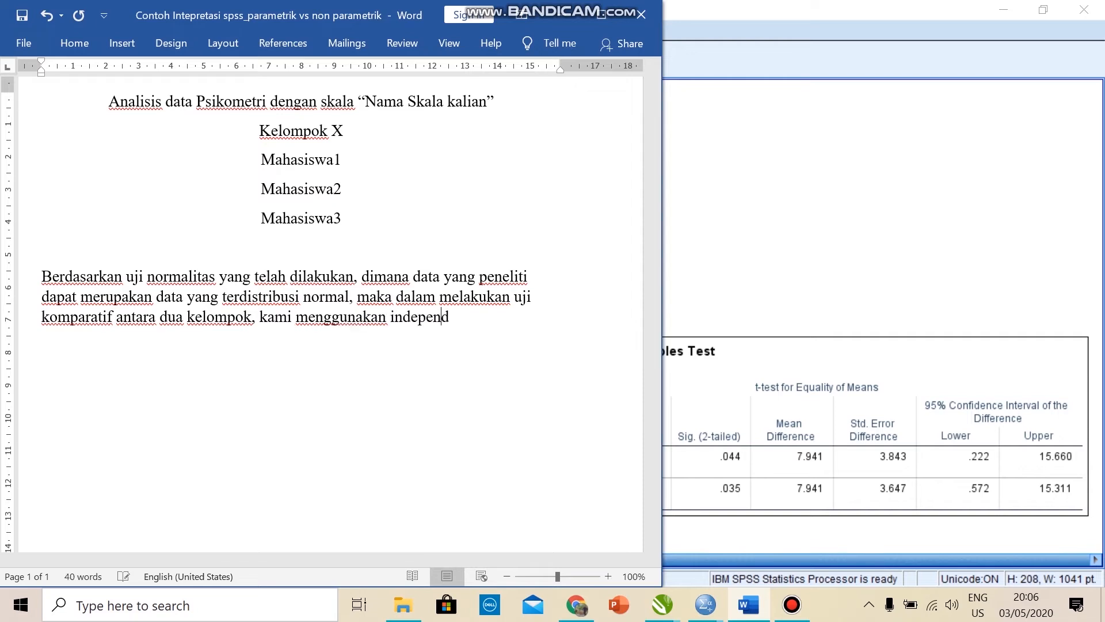
text(ent sample t-tes)
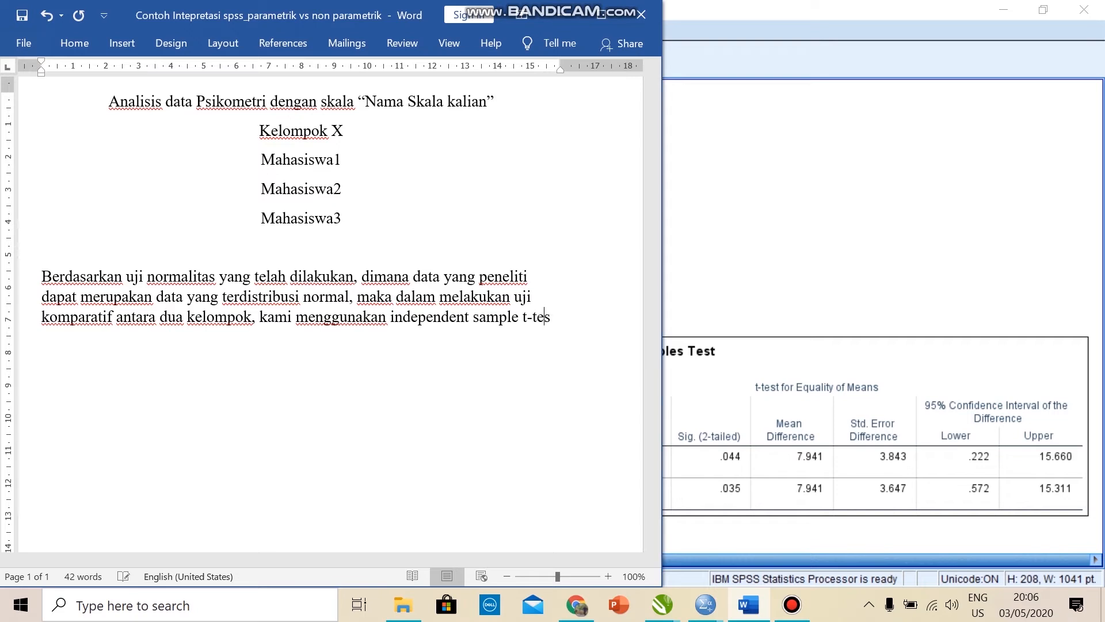
text(t.)
Step: Start a new sentence below the paragraph: "Berdasarkan hasil independent sample t-test kami mendapatkan bawa"
key(Return)
text(Berd)
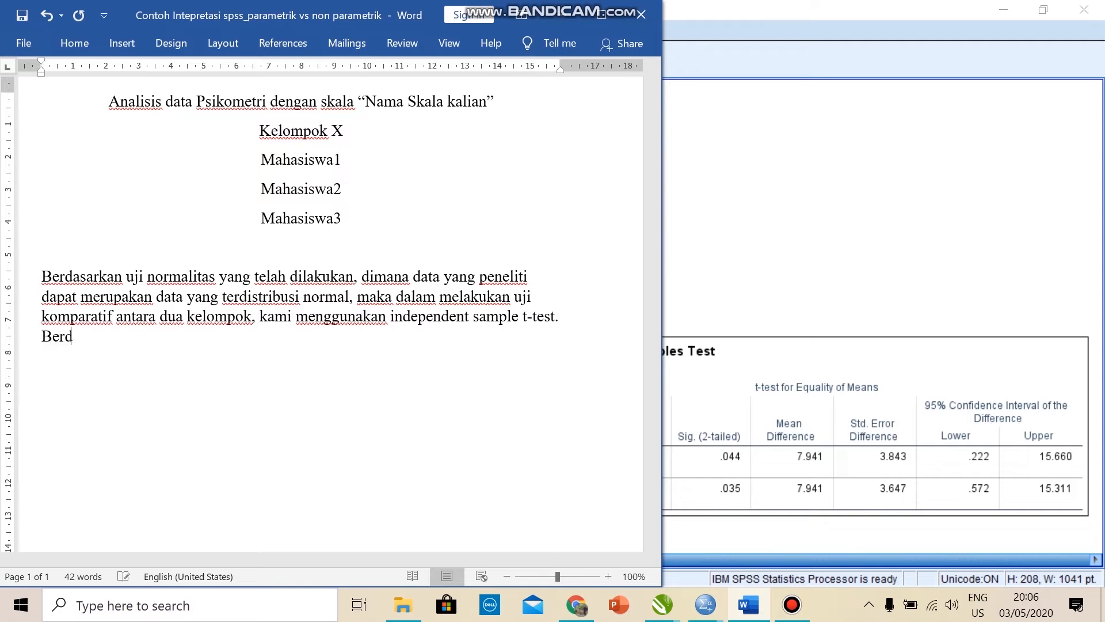
text(asarkan has)
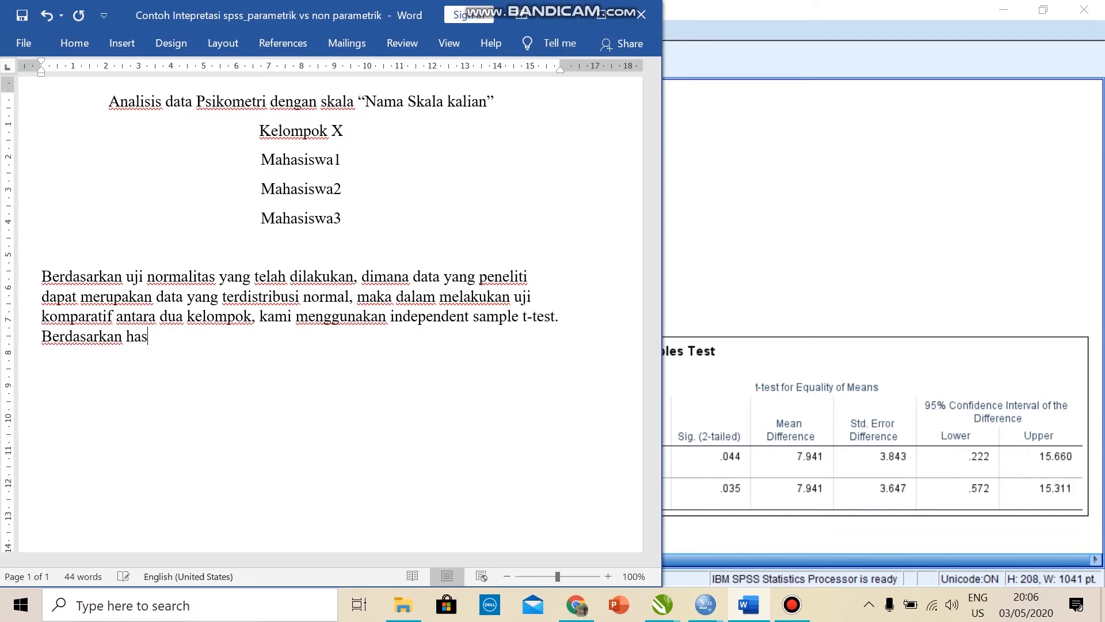
text(il independent sample t-test k)
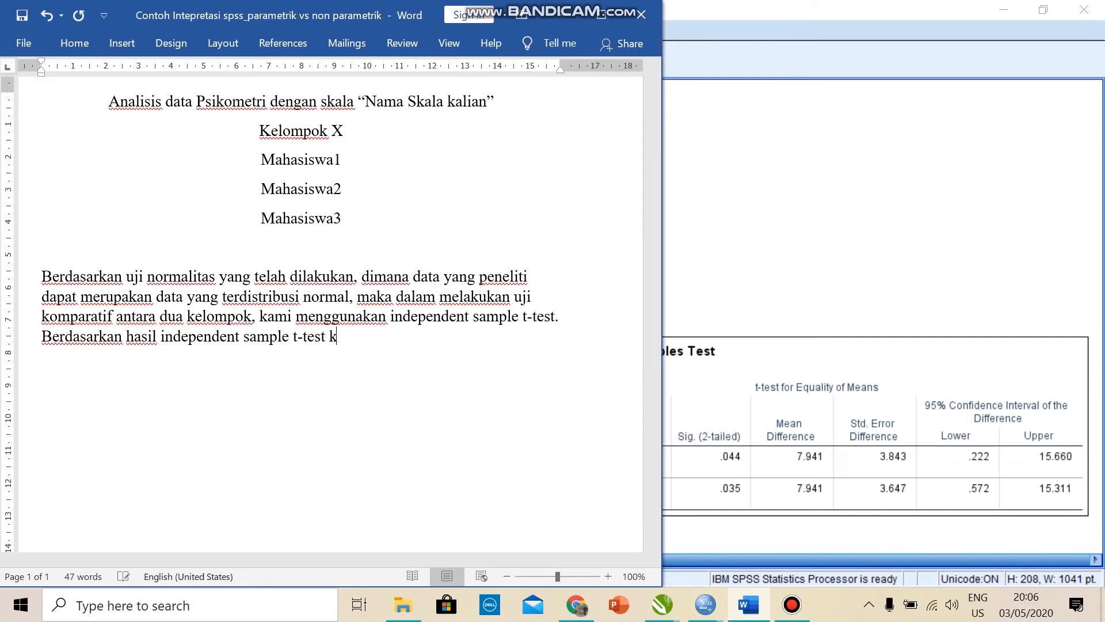
text(ami mendapatkan ba)
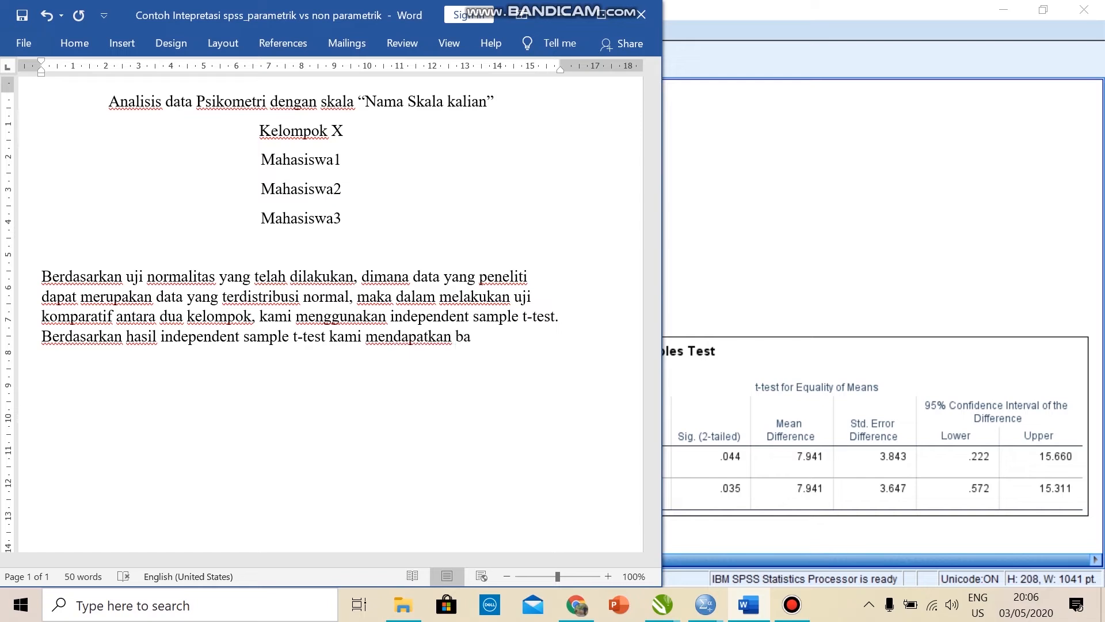
text(wa)
Step: Insert "pada kelompok jenis kelamin pria dan wanita," between "t-test" and "kami" in the new sentence
click(330, 336)
text(pada k)
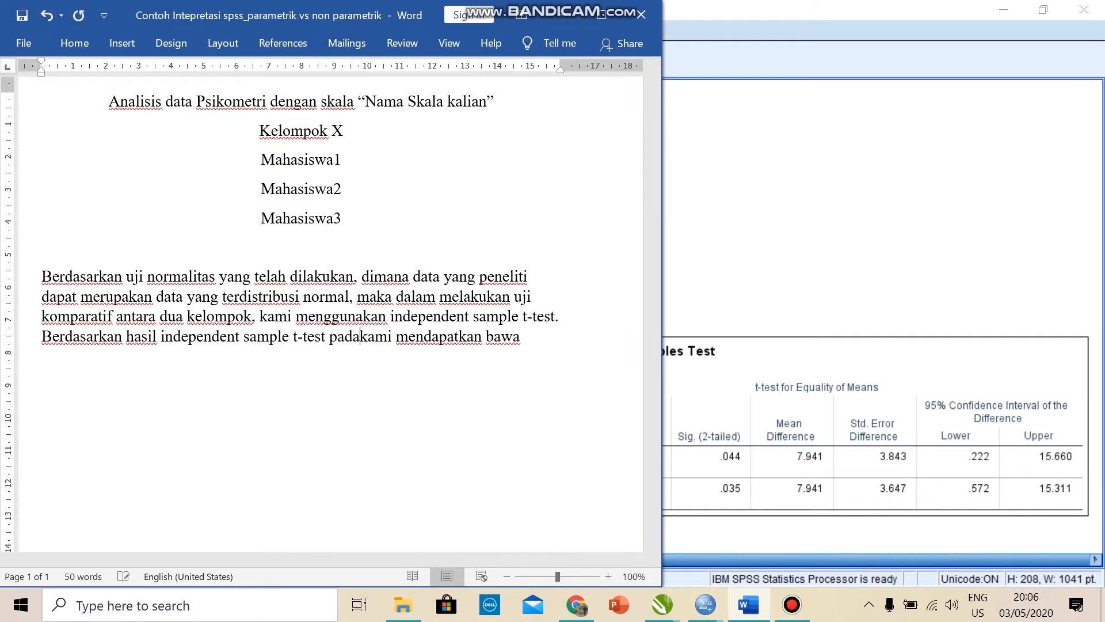
text(elompok jenis )
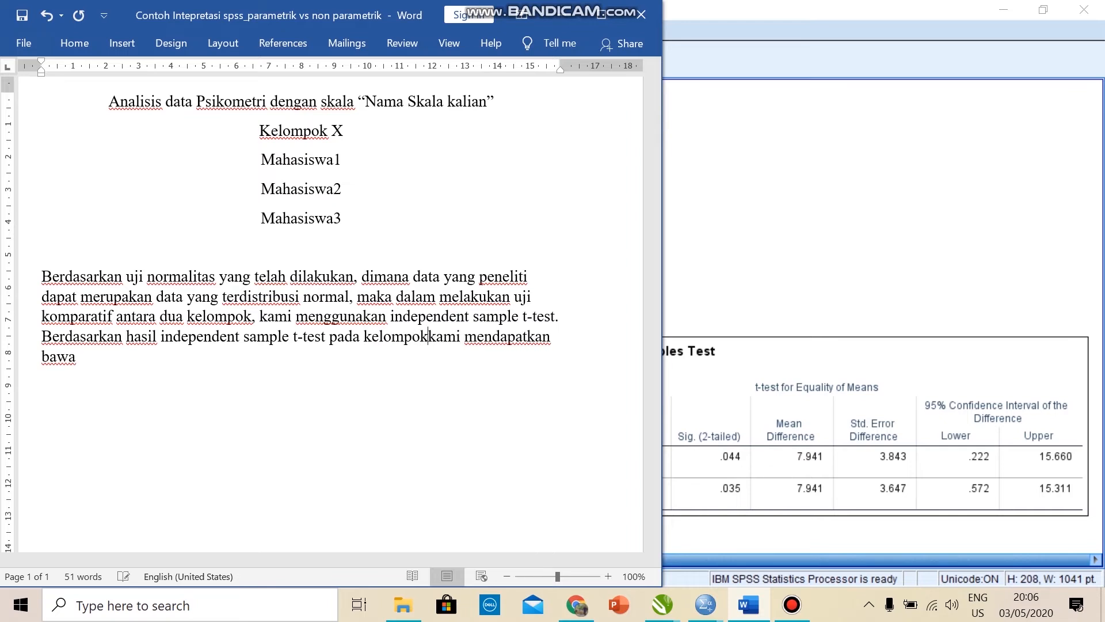
text(kelamin )
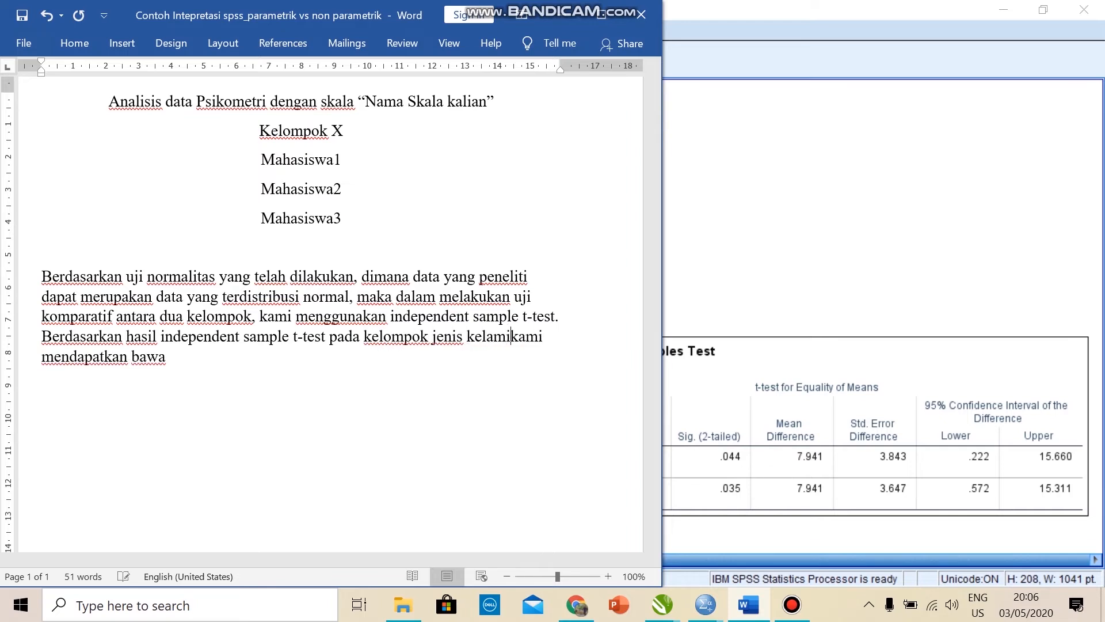
text(pria dan w)
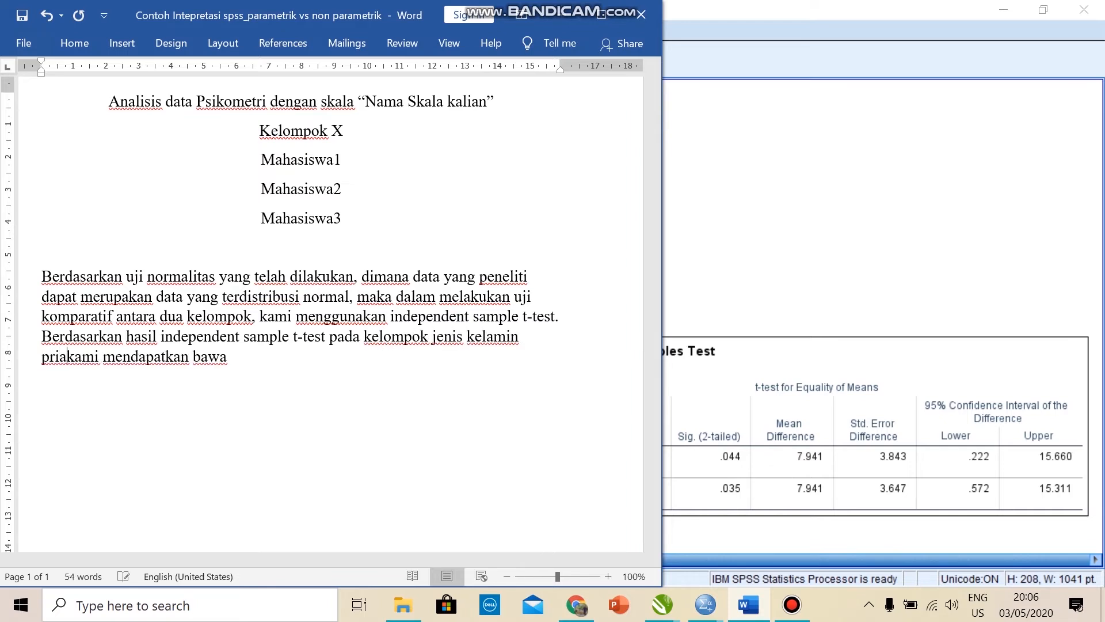
text(anita,)
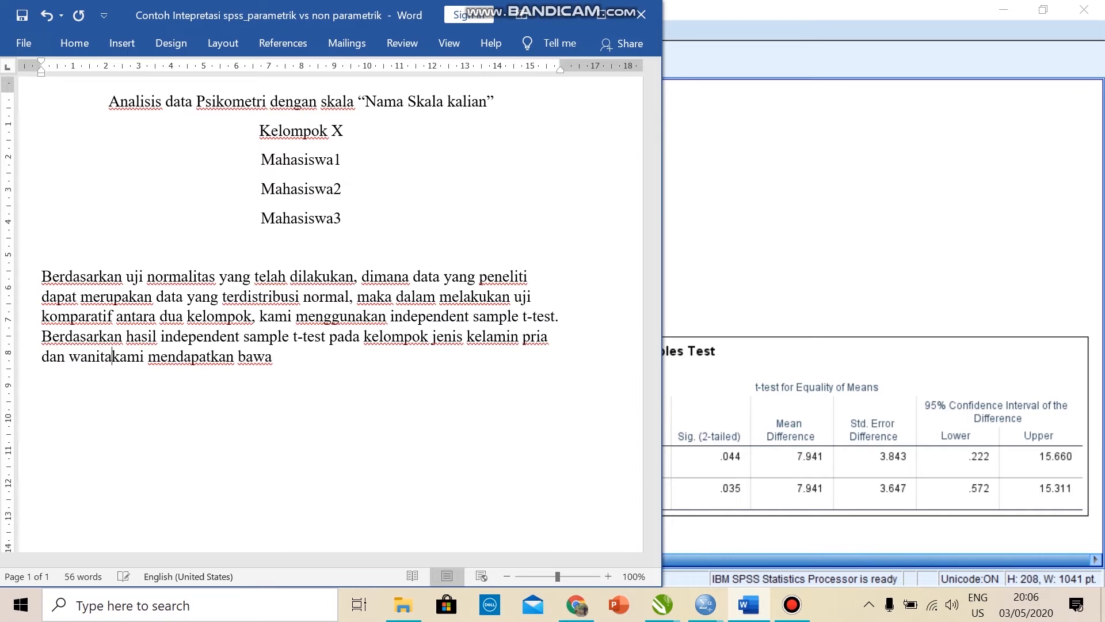
Step: Correct "bawa" to "bahwa" and continue the sentence with "sig= 0.044"
key(Right)
key(Right)
key(Right)
key(Right)
key(Right)
key(Right)
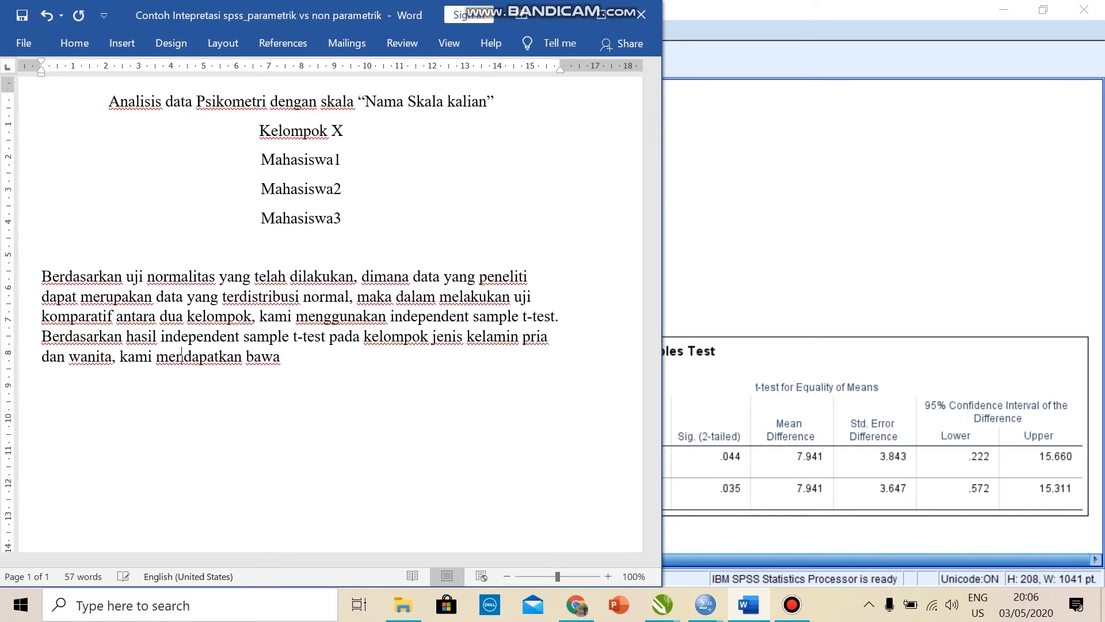
key(Left)
key(Left)
text(h)
key(End)
text(sig= 0.044)
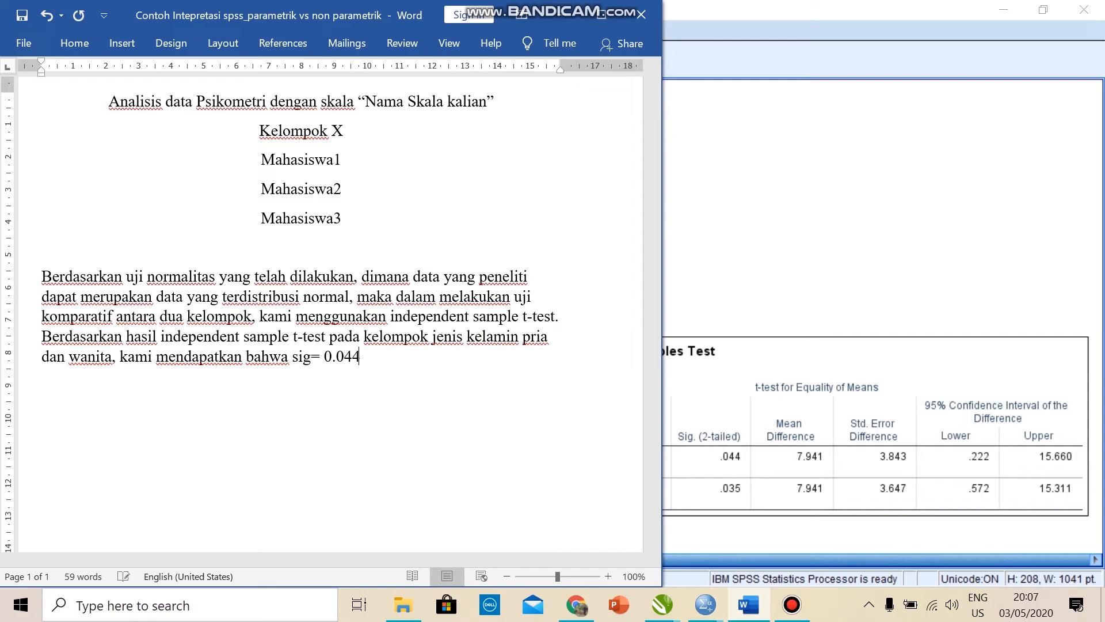
Step: Add "dan" after the 0.044 value and insert an opening parenthesis between the two
text( dan)
key(Left)
key(Left)
key(Left)
key(Left)
text(()
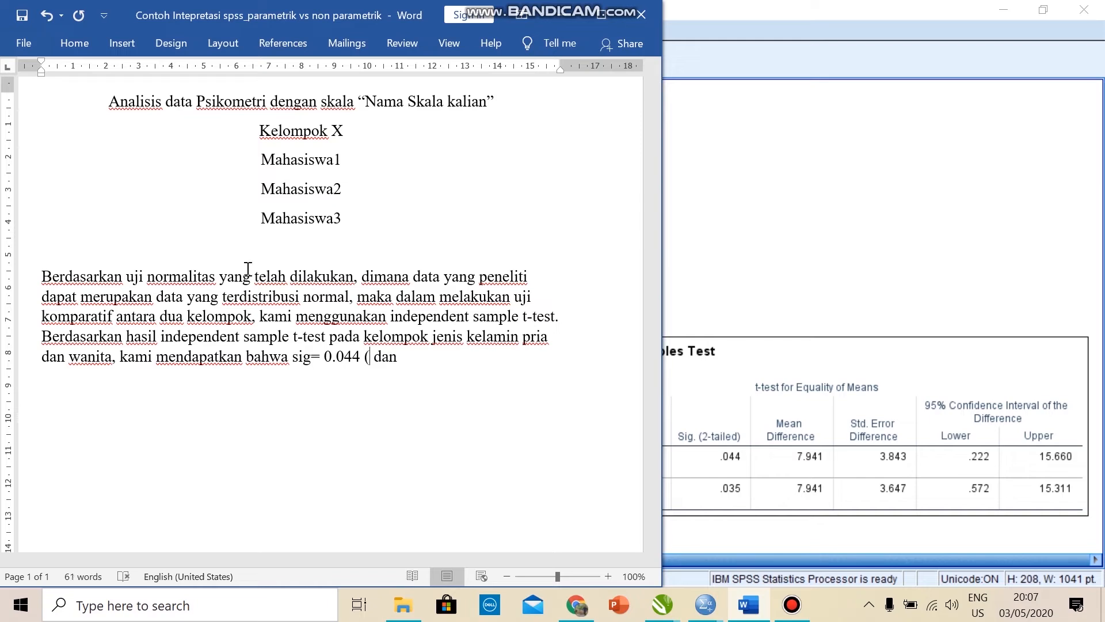
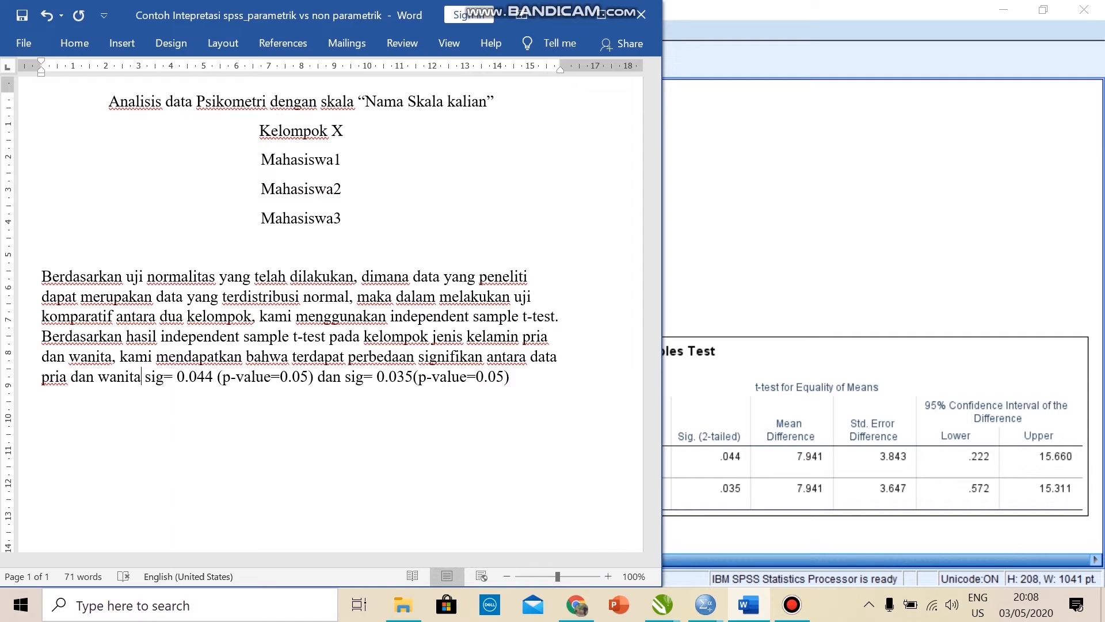
Step: Insert "self congruity" before "antara data pria dan wanita" in the results sentence
key(Left)
key(Left)
key(Left)
key(Left)
key(Left)
key(Left)
key(Left)
key(Left)
key(Left)
key(Left)
key(Left)
key(Left)
key(Left)
key(Left)
key(Left)
key(Left)
key(Left)
key(Left)
key(Left)
key(Left)
text(self congruity)
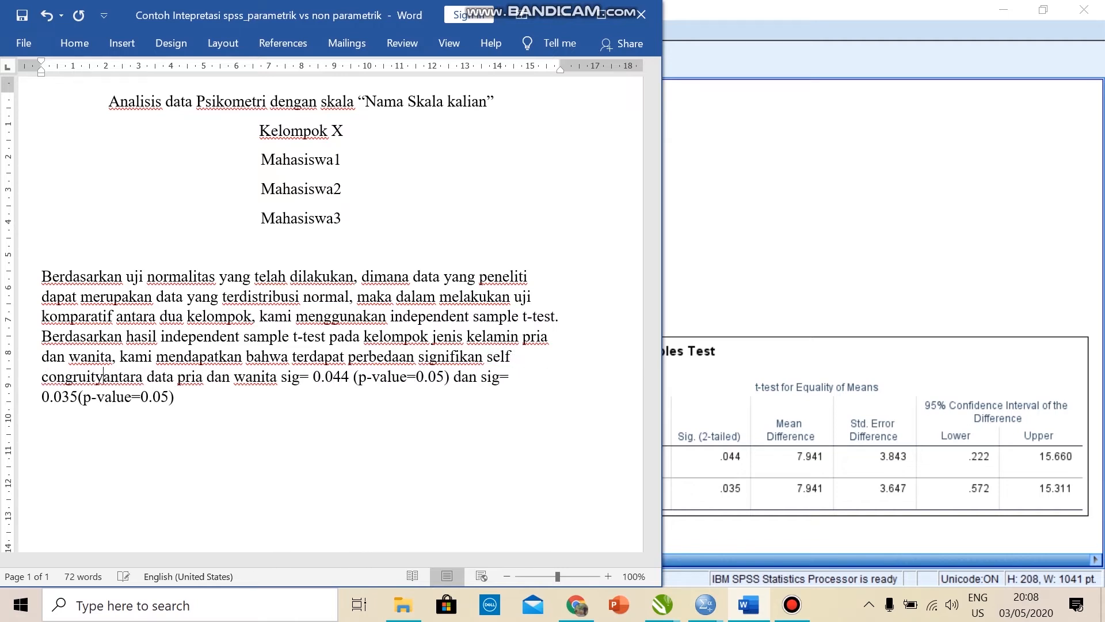
Step: Italicize the inserted words "self congruity"
key(ctrl+shift+Left)
key(ctrl+shift+Left)
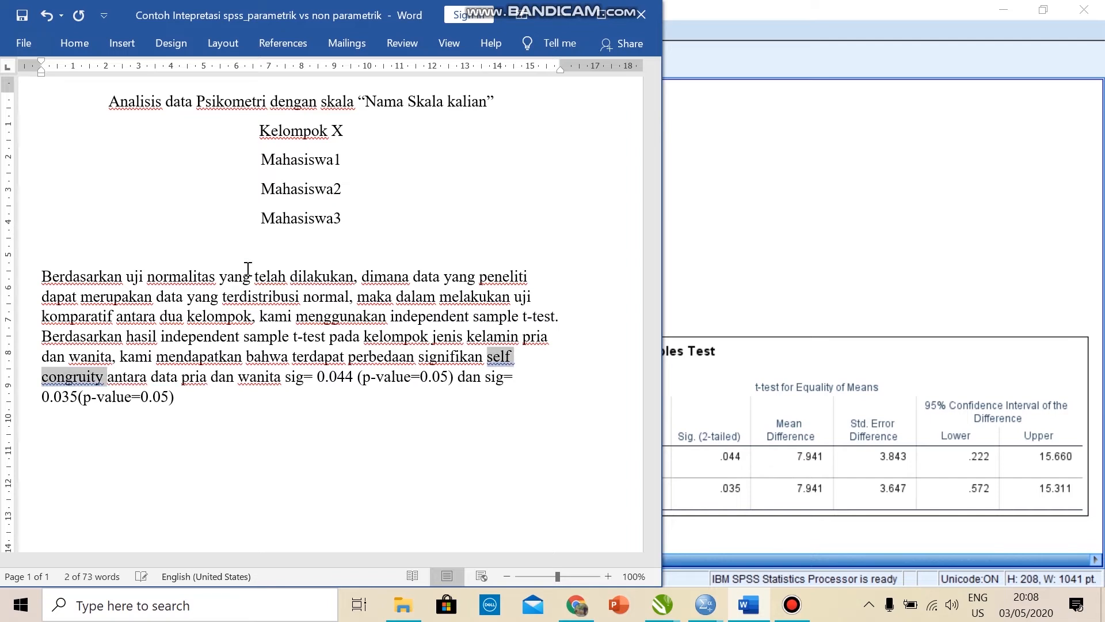
key(ctrl+i)
key(Right)
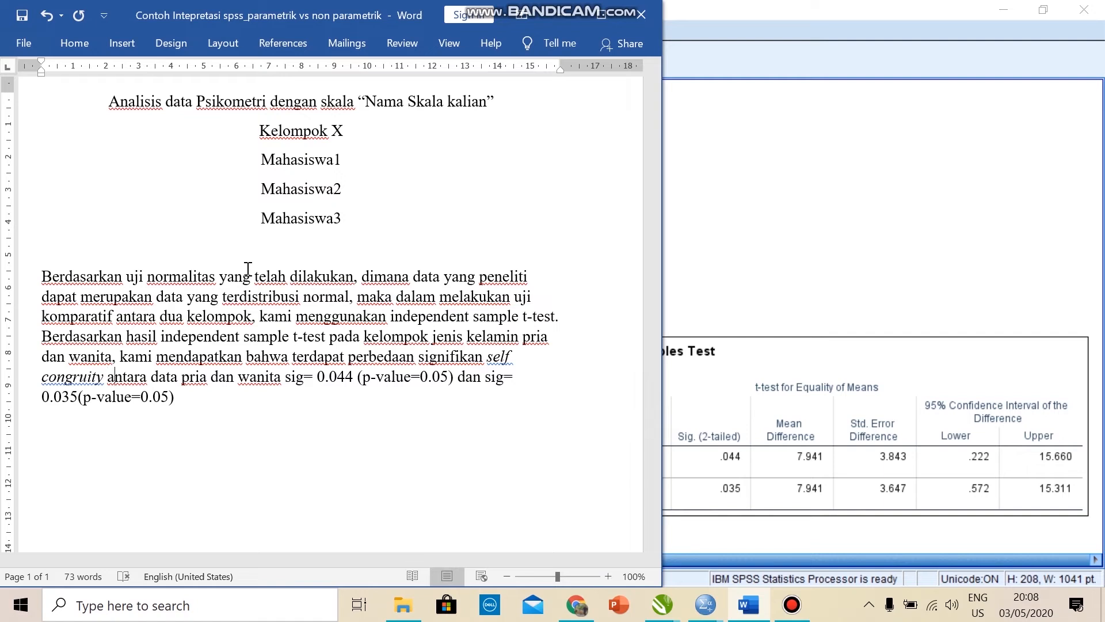
Step: Insert "dengan signifikansi," before "sig= 0.044" and end the sentence with a period
text(dengan signifikansi)
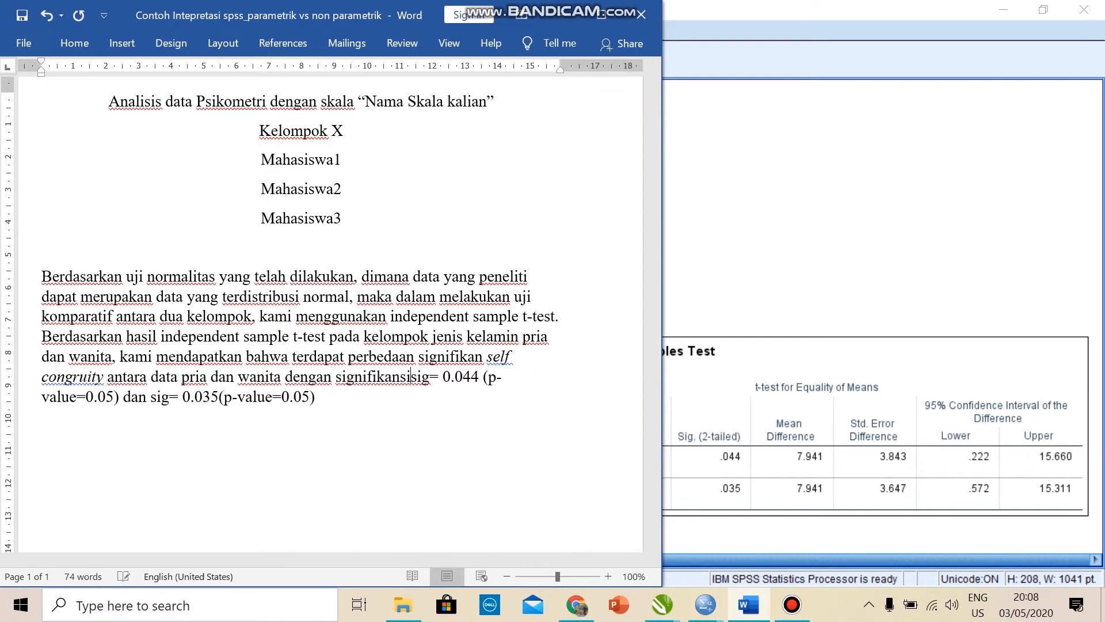
text(,)
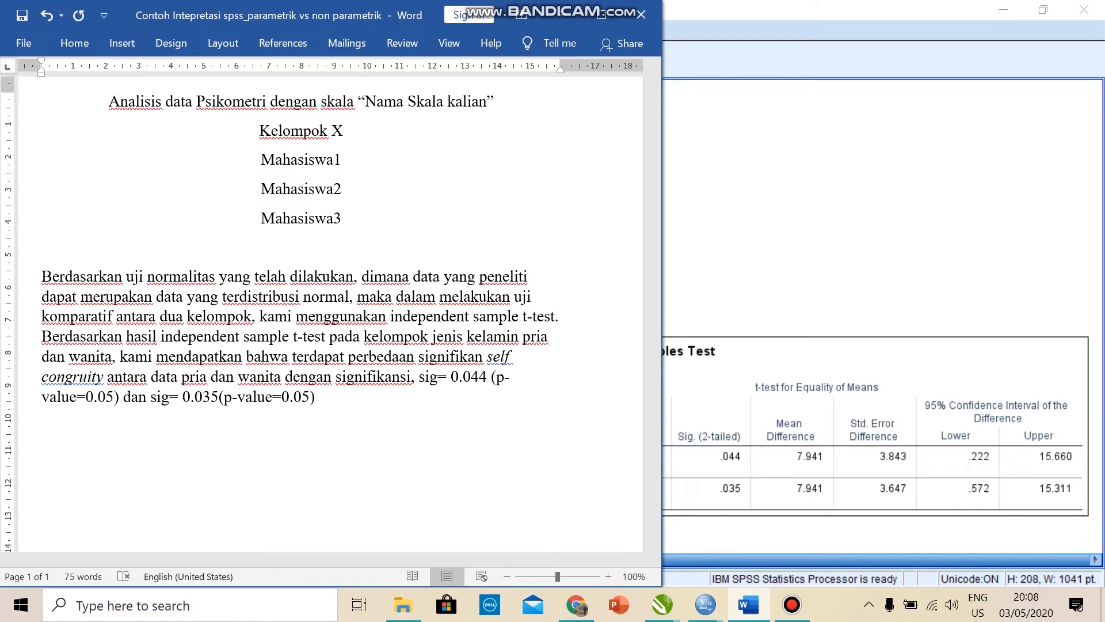
text(.)
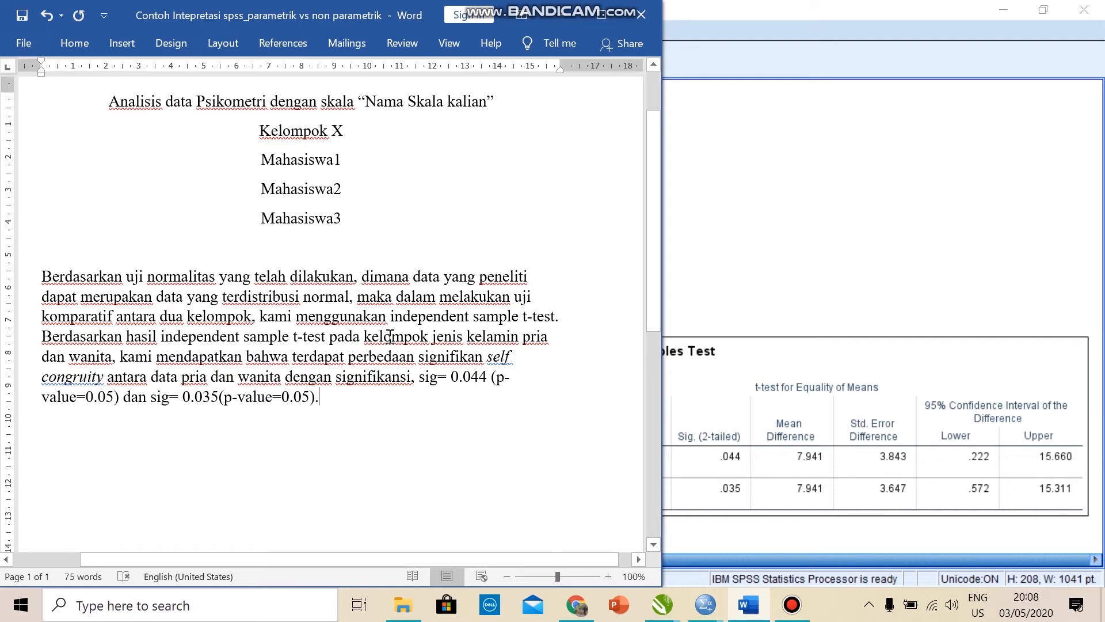
Step: Switch to the SPSS data editor with the simulasi_psikometri_27042020.sav data set
click(717, 169)
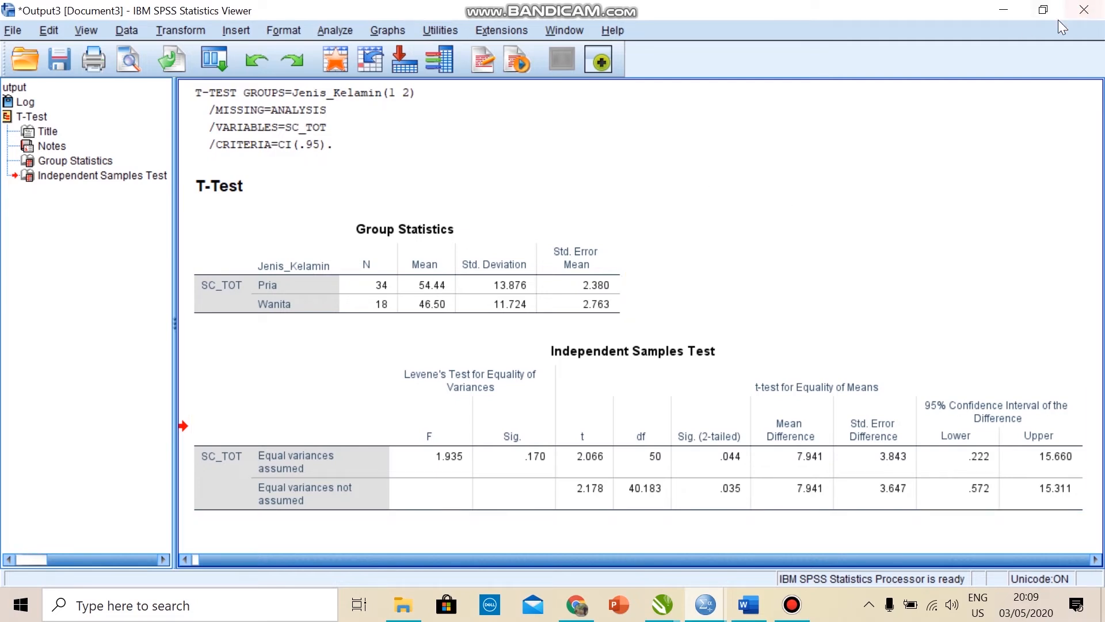
mouse_move(705, 604)
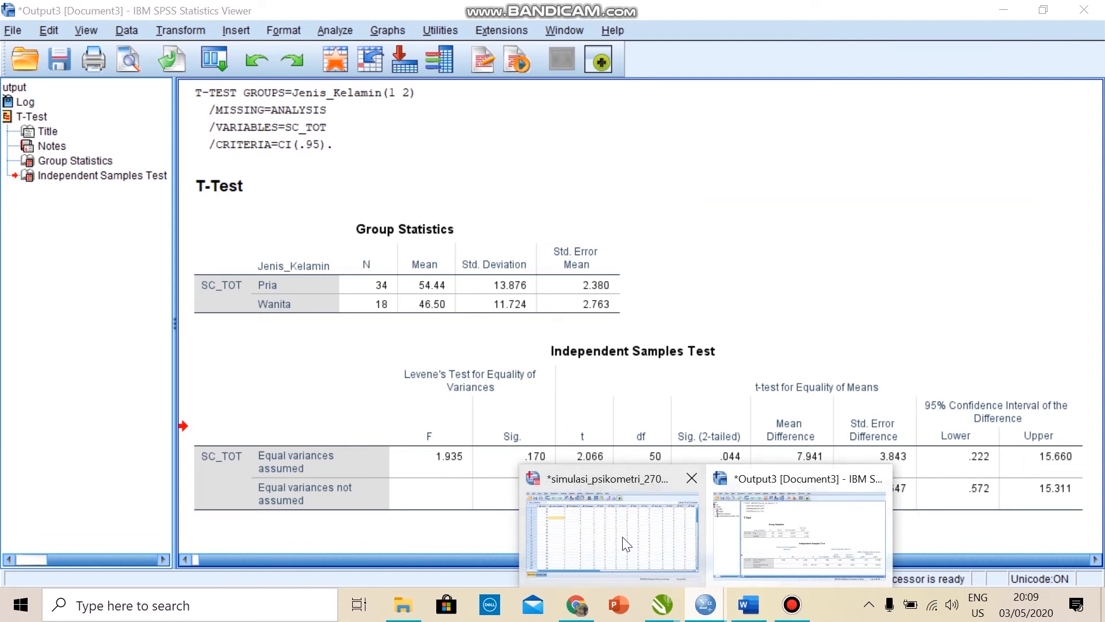
click(621, 537)
click(482, 331)
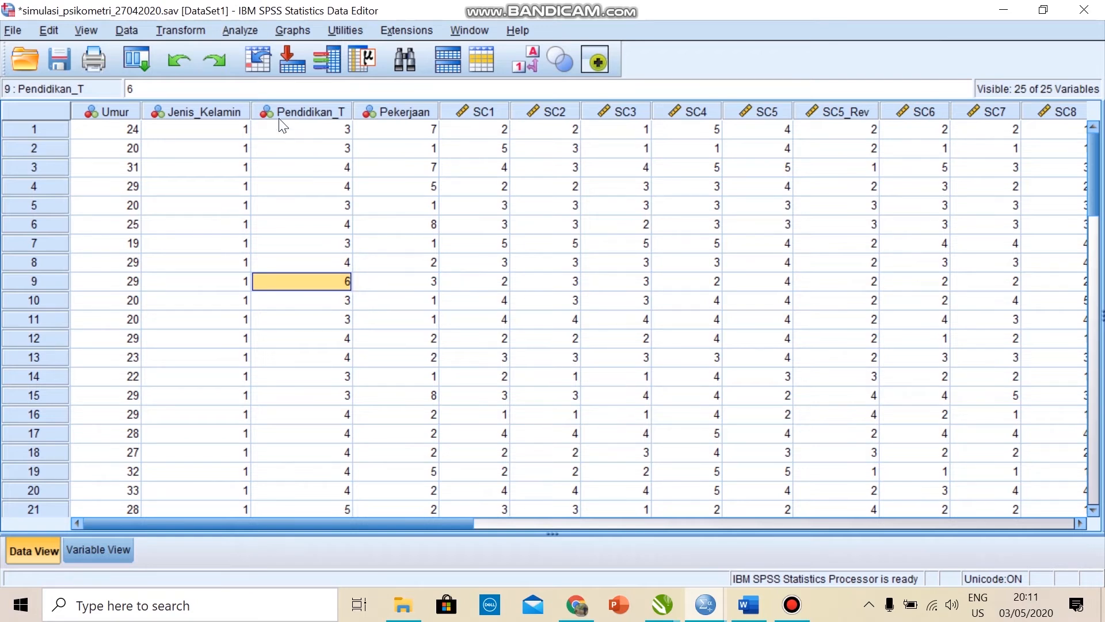
Step: Open a One-Way ANOVA with SC_TOT as the dependent variable and reassign Pendidikan_T as its factor
click(240, 31)
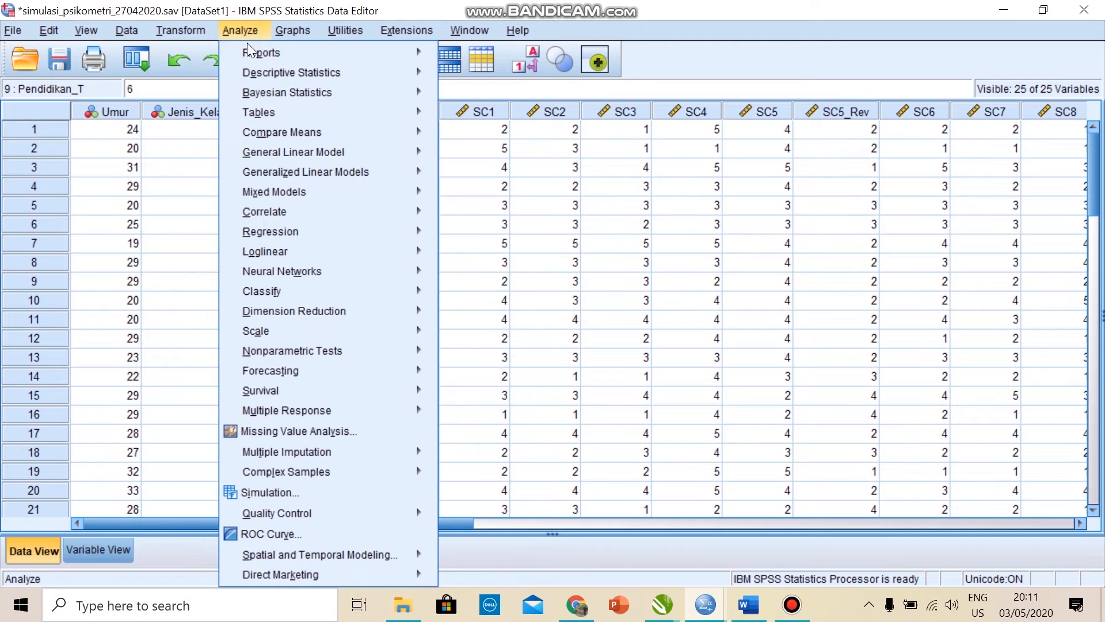
click(319, 132)
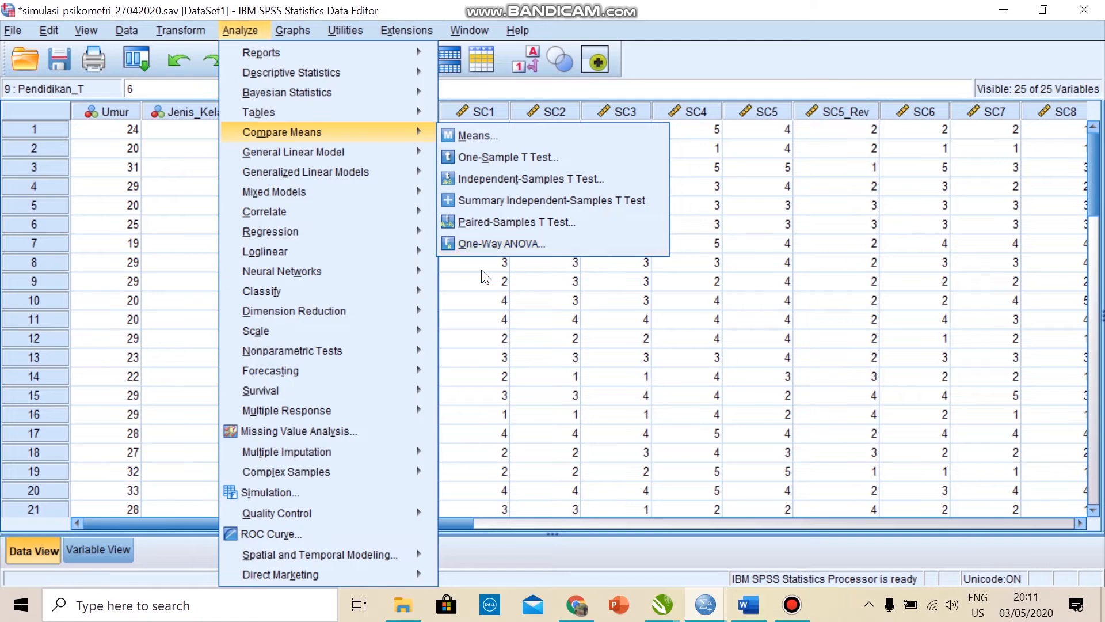
click(487, 243)
click(250, 32)
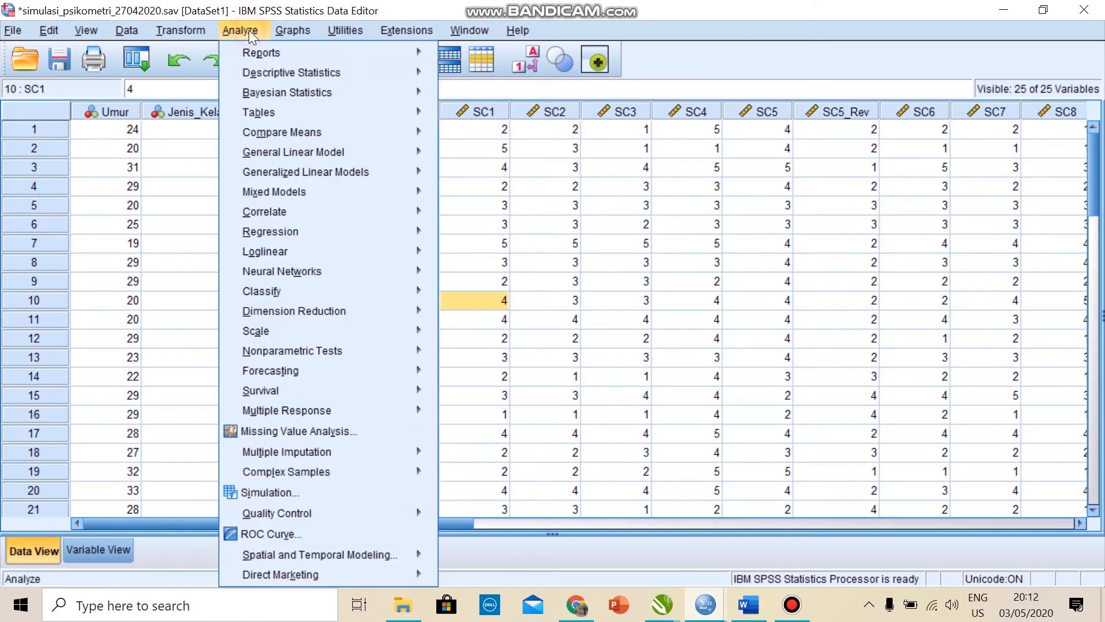
mouse_move(311, 134)
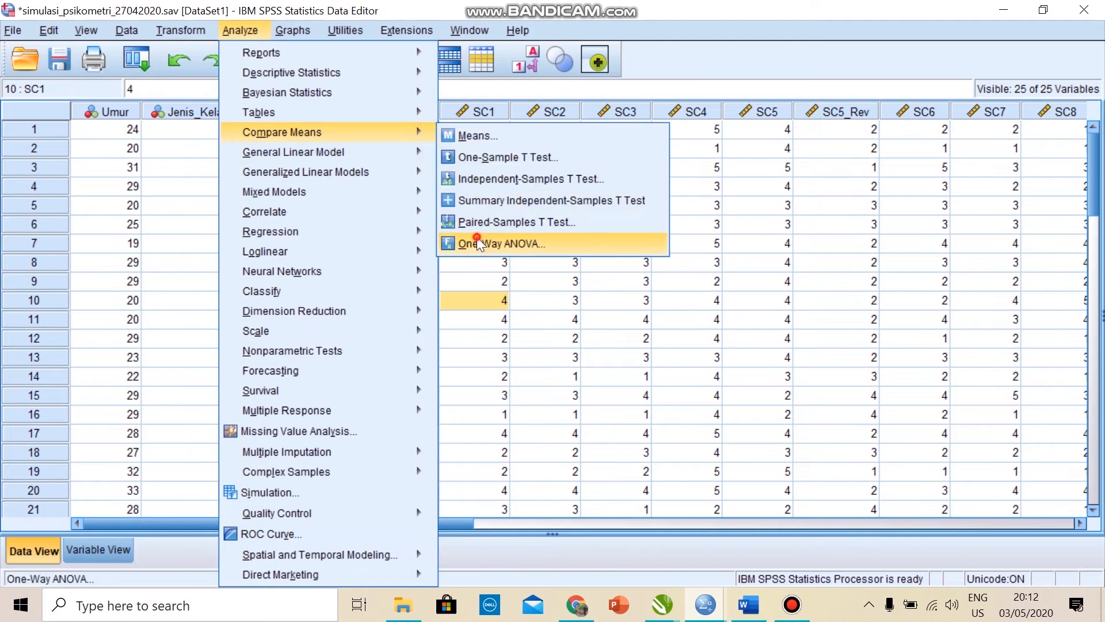
click(476, 239)
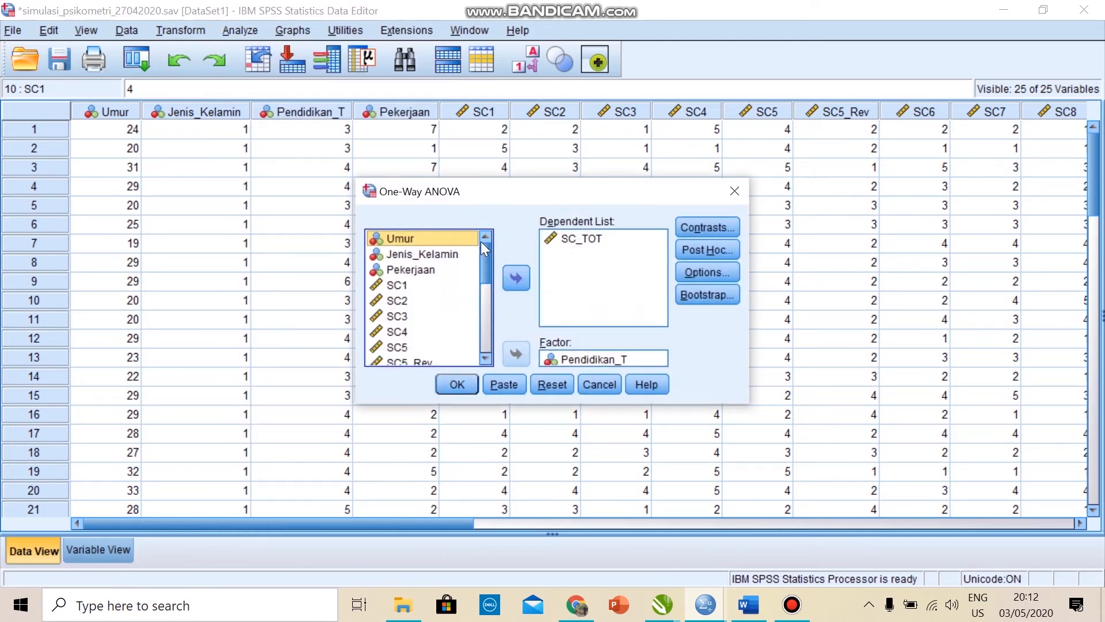
scroll(472, 256, down, 5)
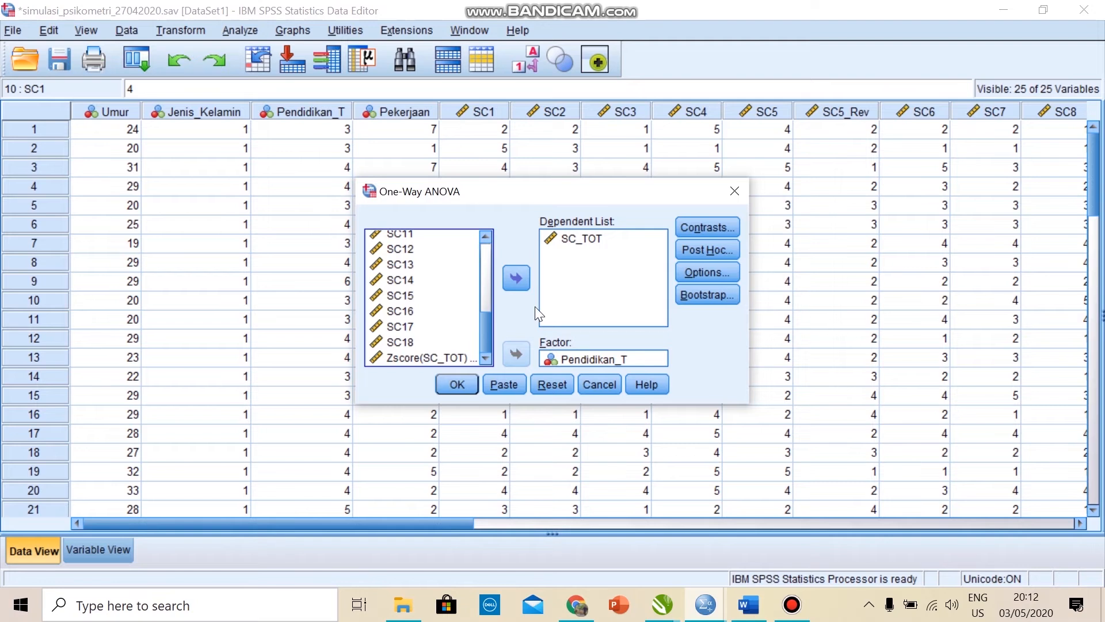
click(557, 360)
click(516, 354)
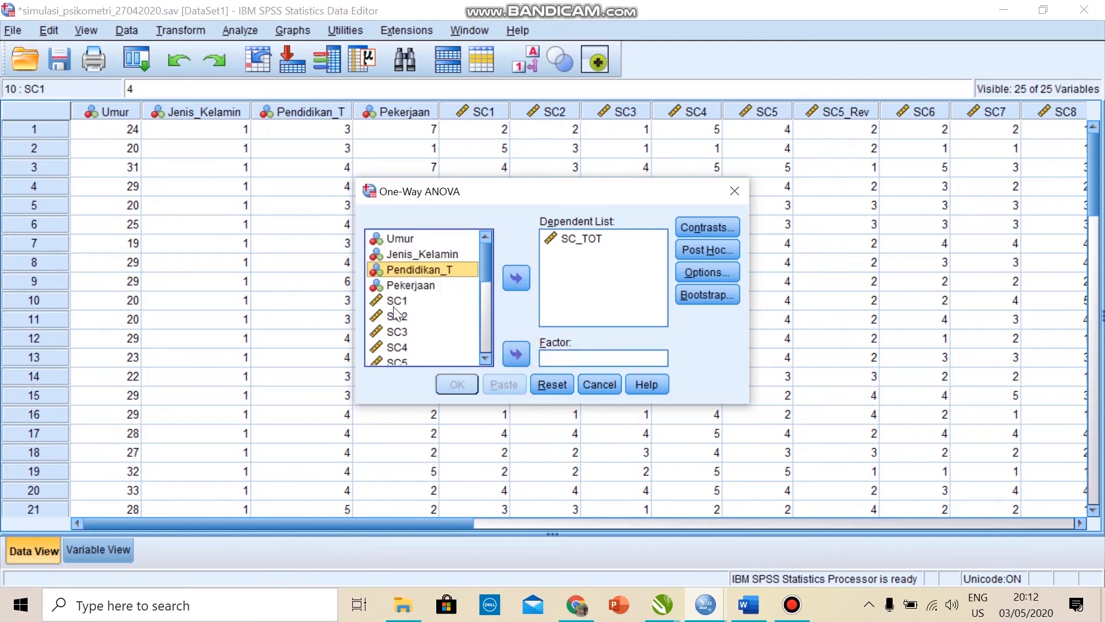
click(513, 349)
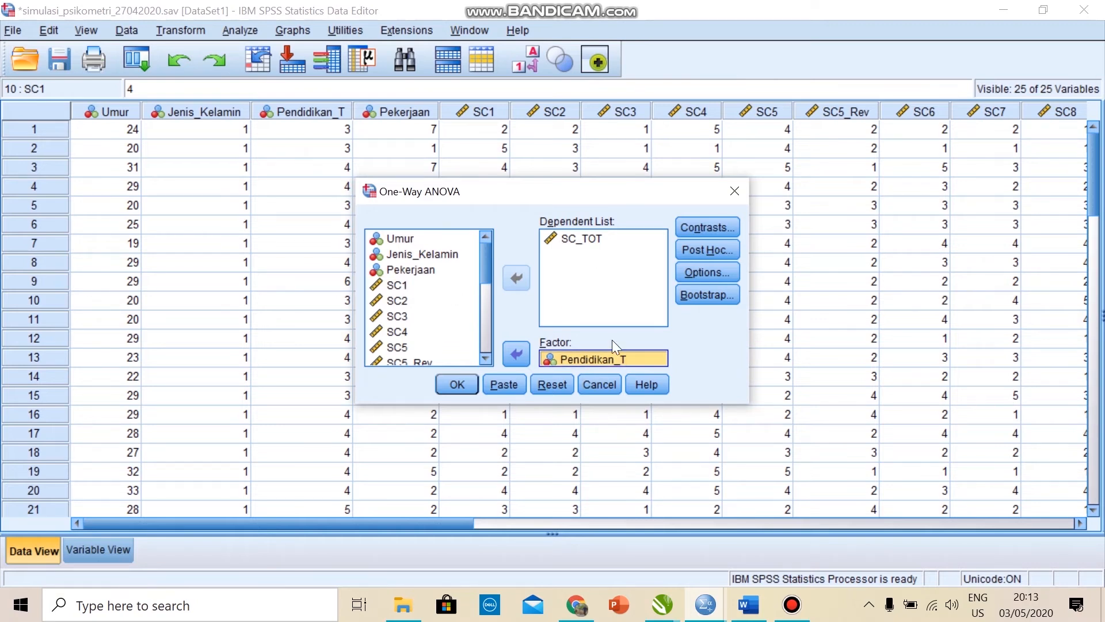
Step: Use Tukey as the post hoc comparison for the ANOVA at a 0.05 significance level
click(696, 252)
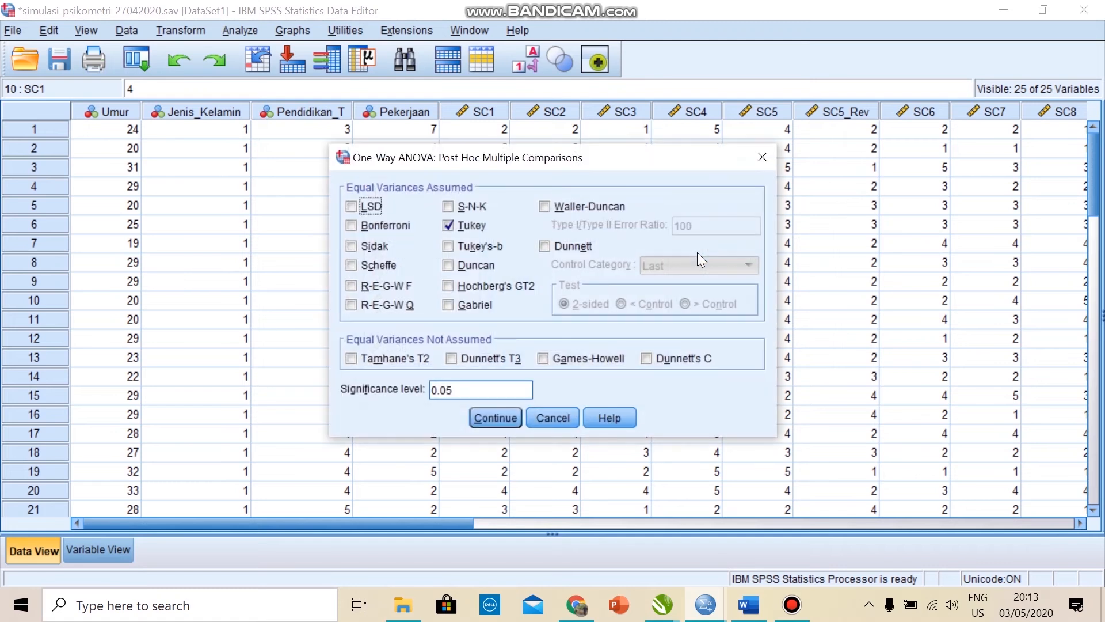
click(466, 225)
click(464, 223)
click(513, 415)
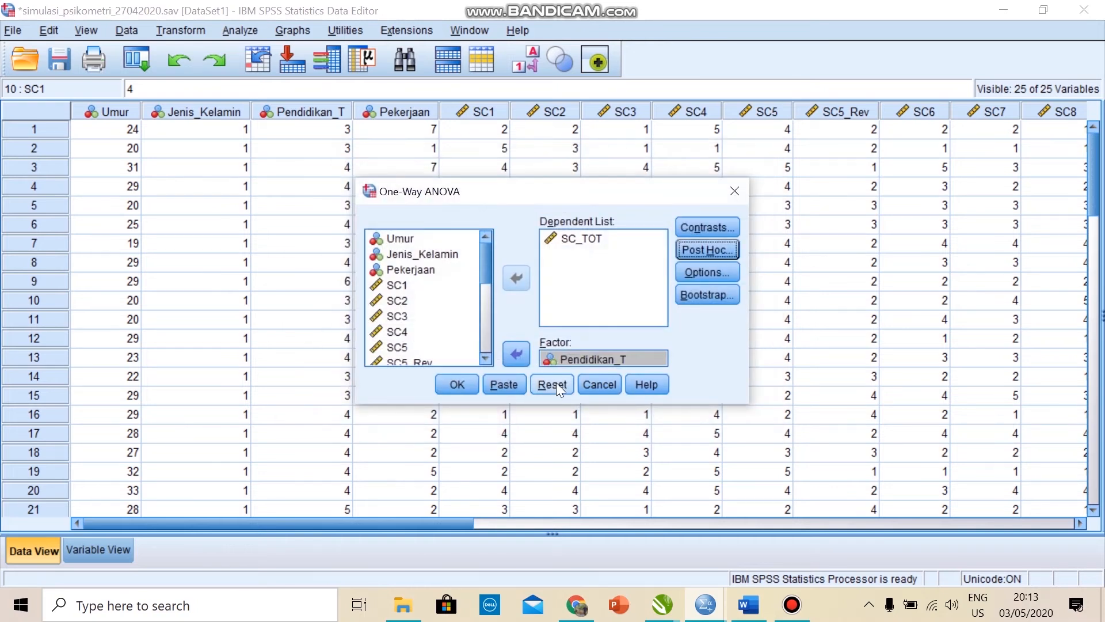
Step: Include Descriptive and Homogeneity of variance test in the ANOVA statistics and run the analysis
click(689, 274)
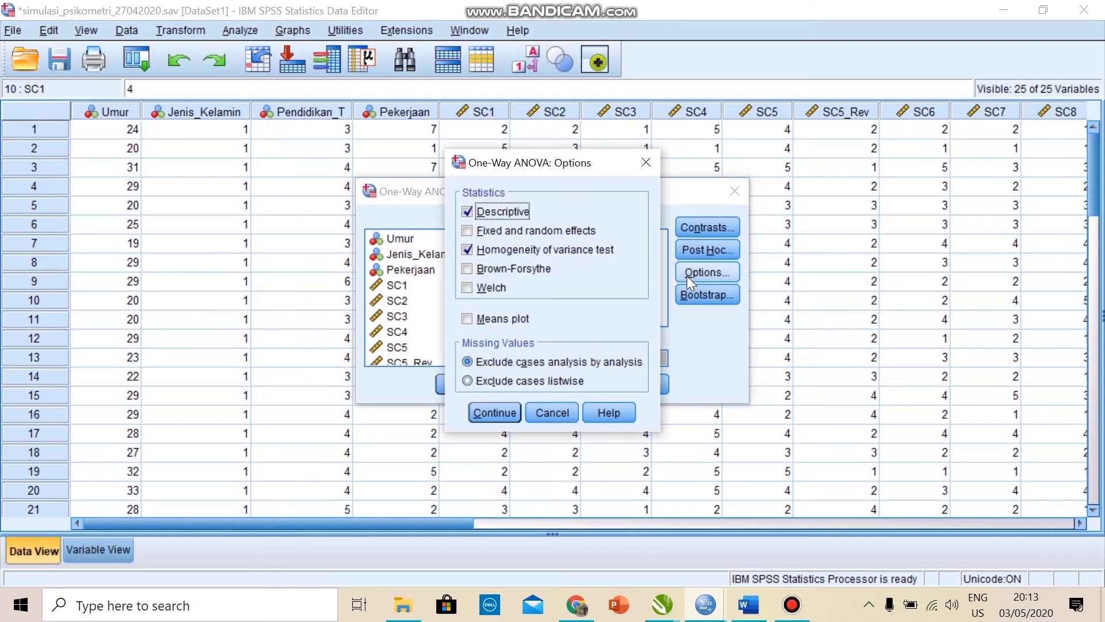
click(600, 254)
click(512, 212)
click(518, 209)
click(514, 250)
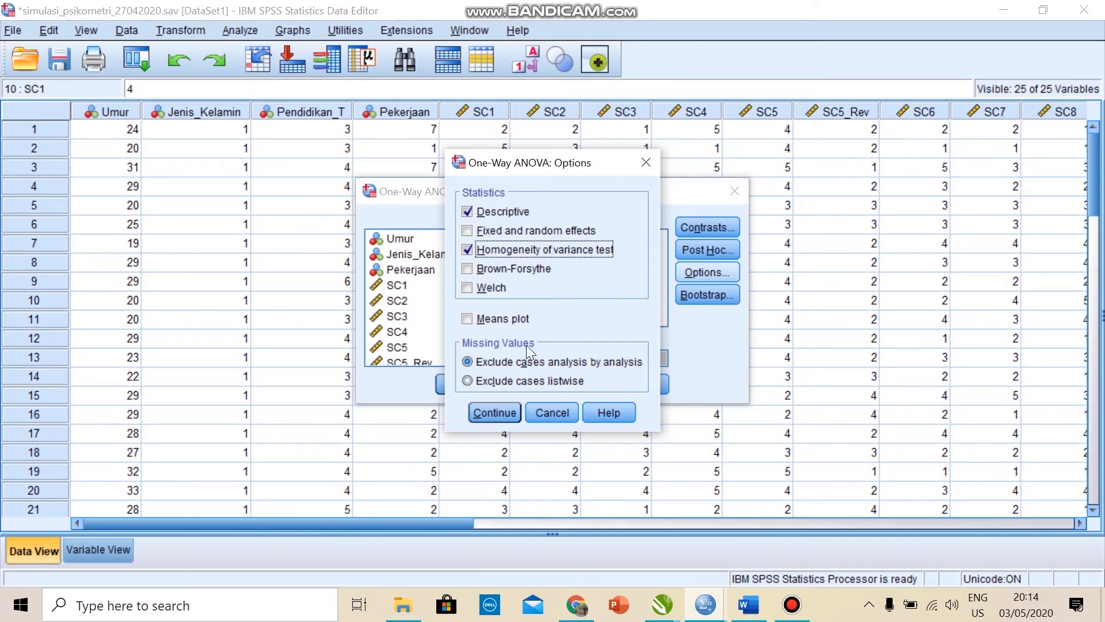
click(495, 412)
click(471, 382)
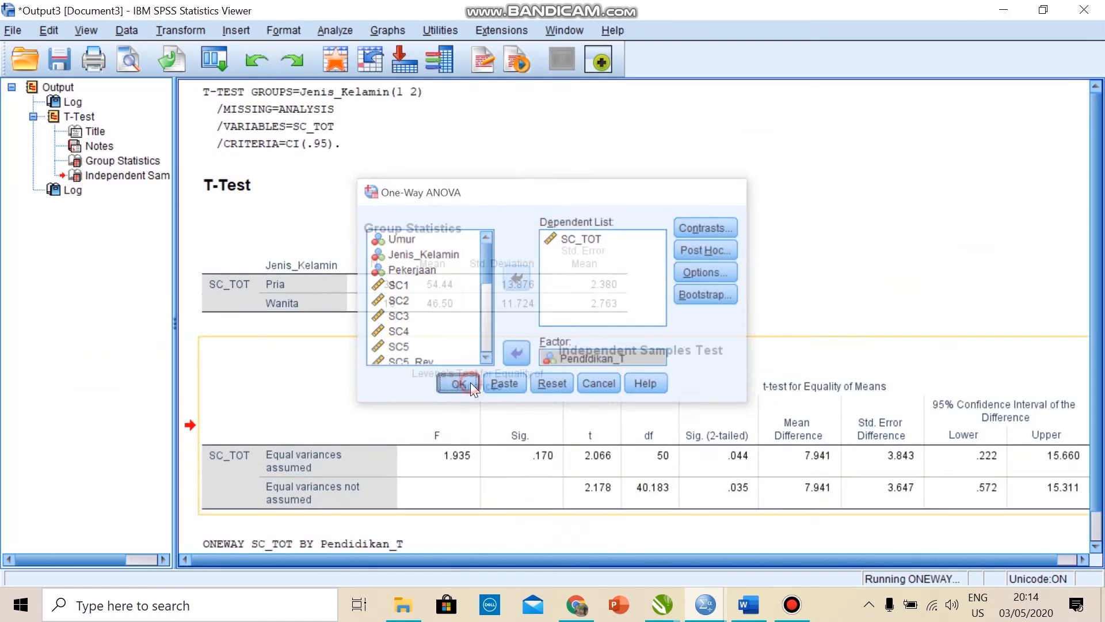
Step: Show the ANOVA Descriptives table, switch to the Word report, and place its window beside the SPSS output at full screen height
scroll(471, 382, down, 4)
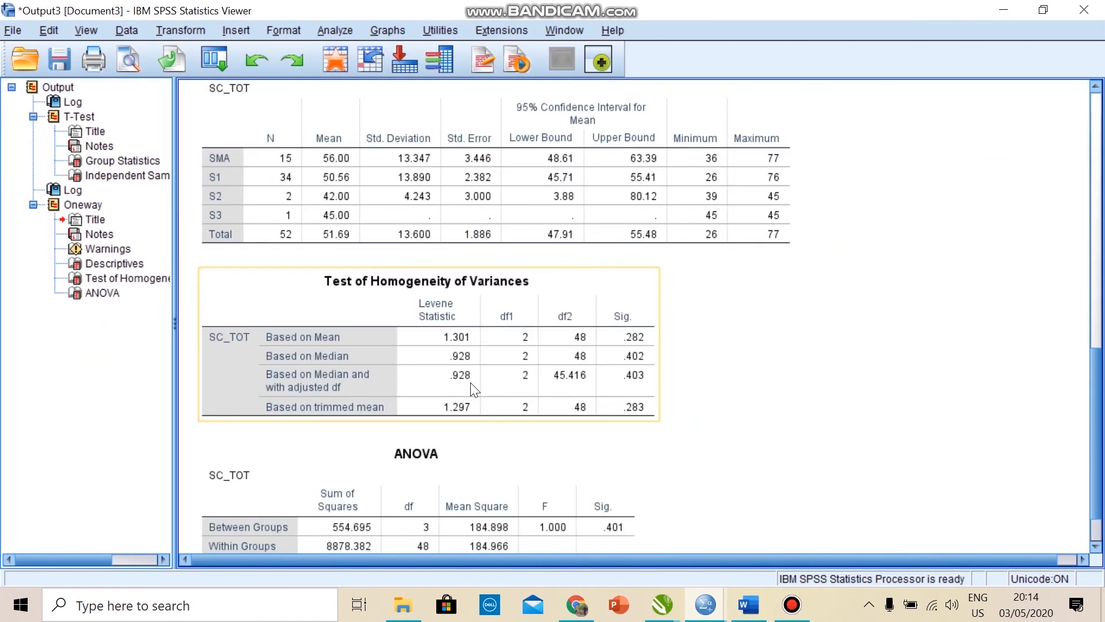
scroll(472, 391, up, 1)
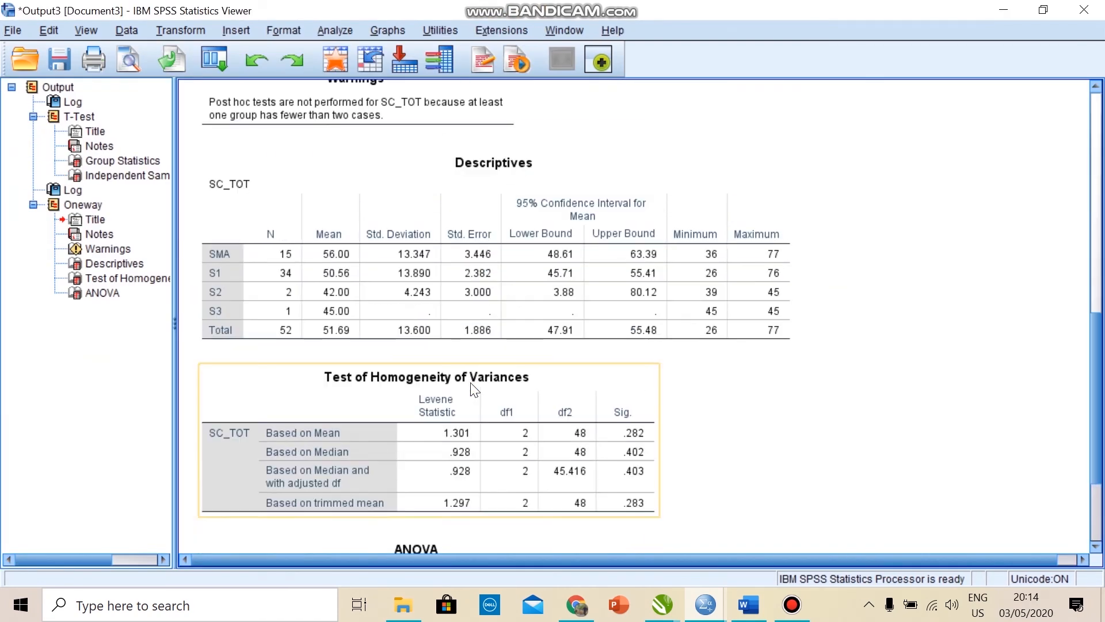
click(500, 311)
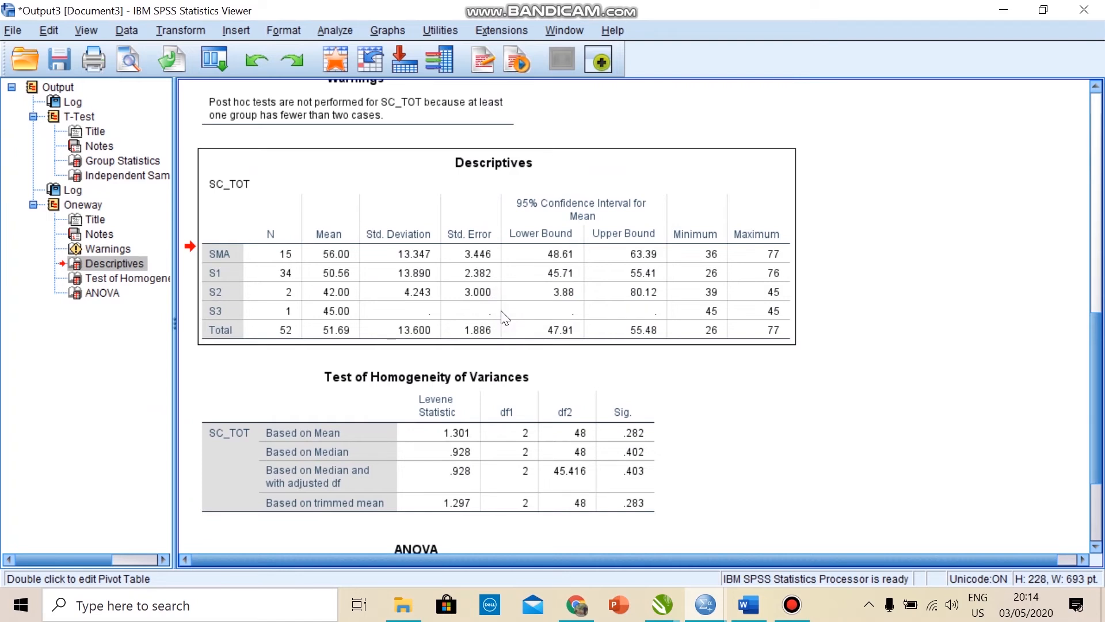
double_click(498, 318)
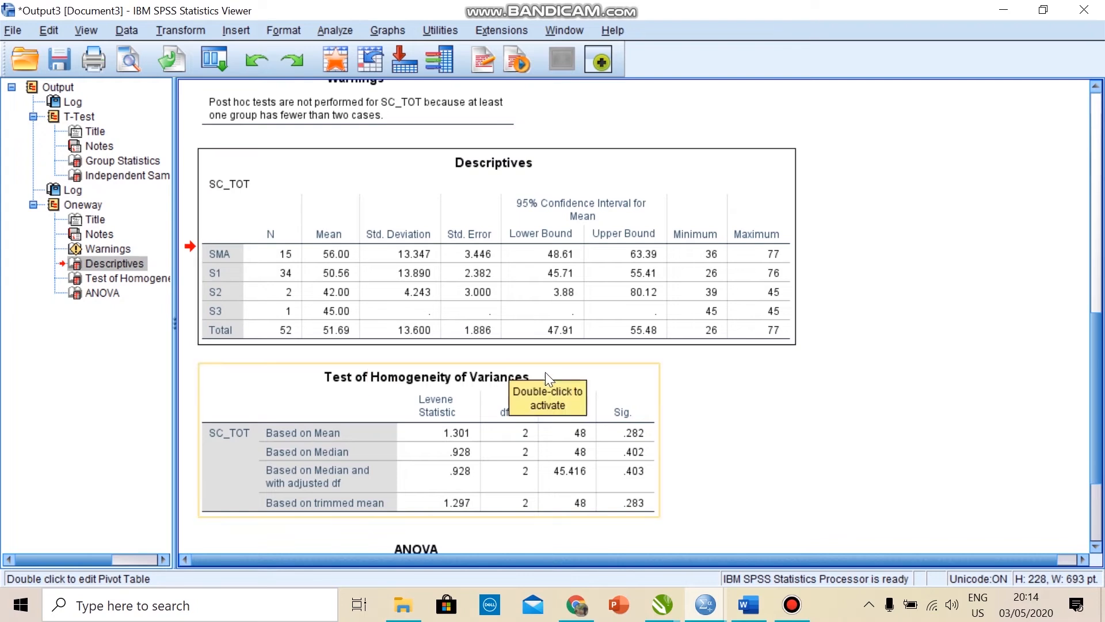
click(741, 605)
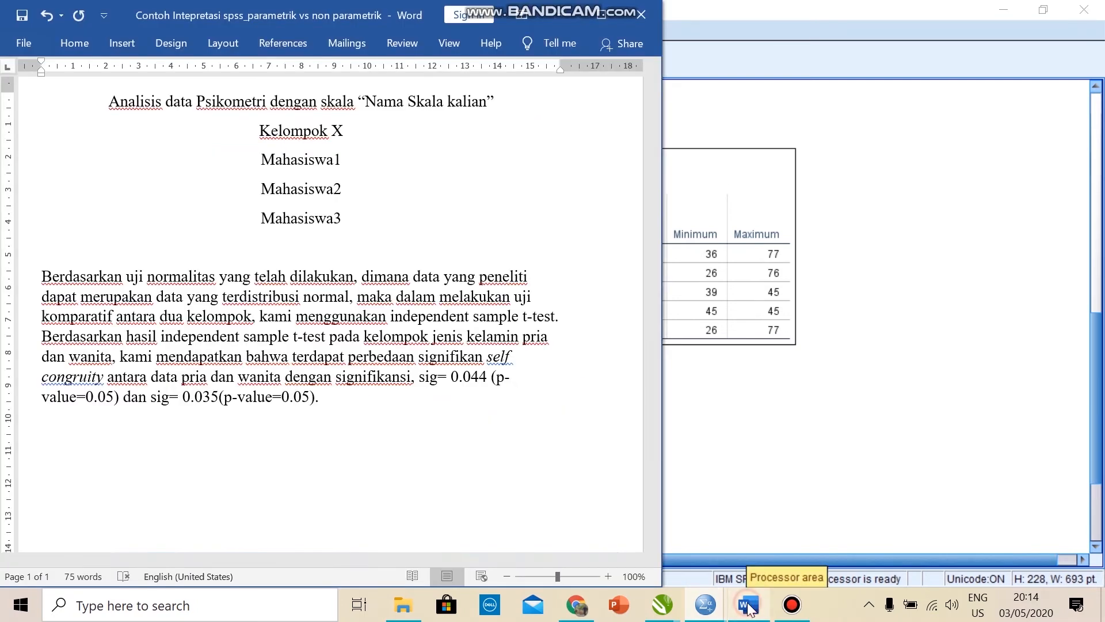
drag(378, 17, 812, 12)
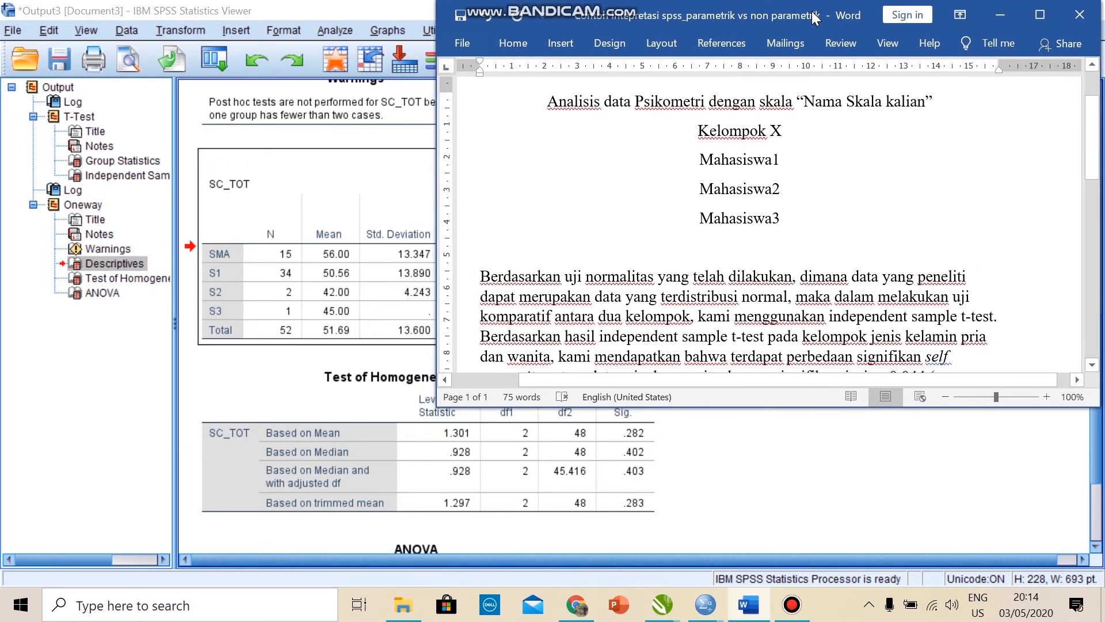
drag(852, 409, 863, 586)
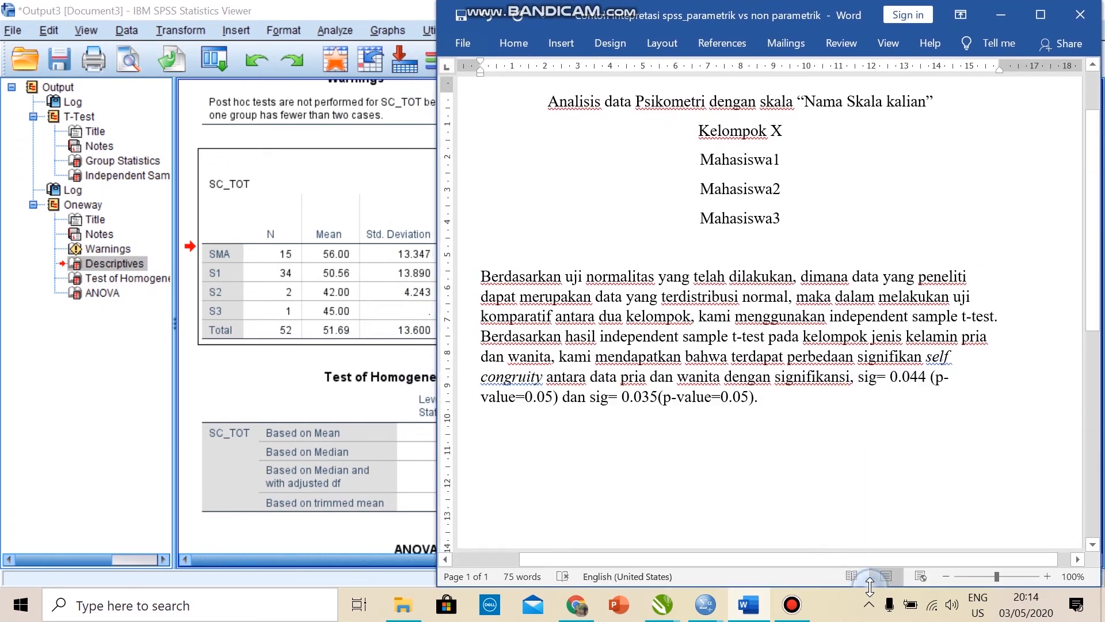
Step: Start a new paragraph below the t-test interpretation with "Berdasarkan analisis ANOVA,", checking the ANOVA table in the SPSS output
key(Return)
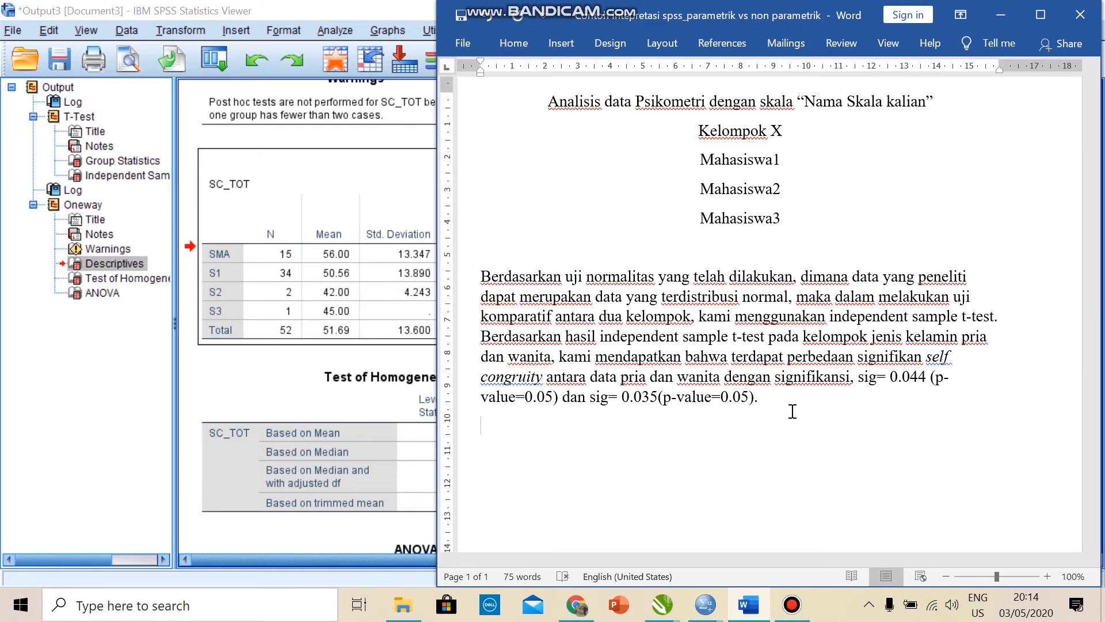
text(Berdasarkan anal)
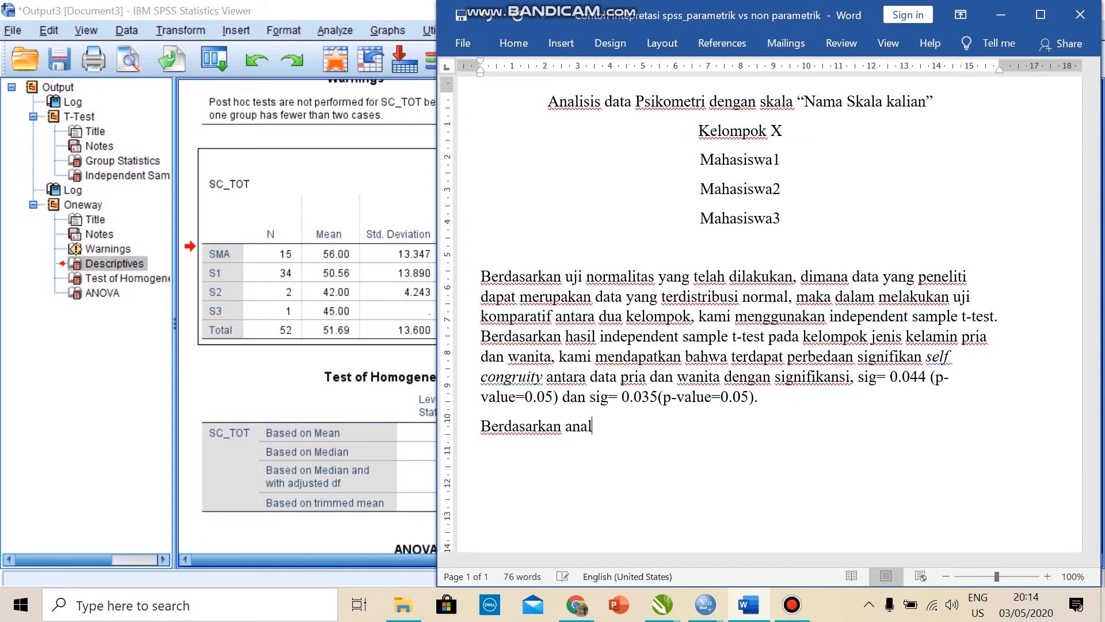
text(isis AN)
click(429, 403)
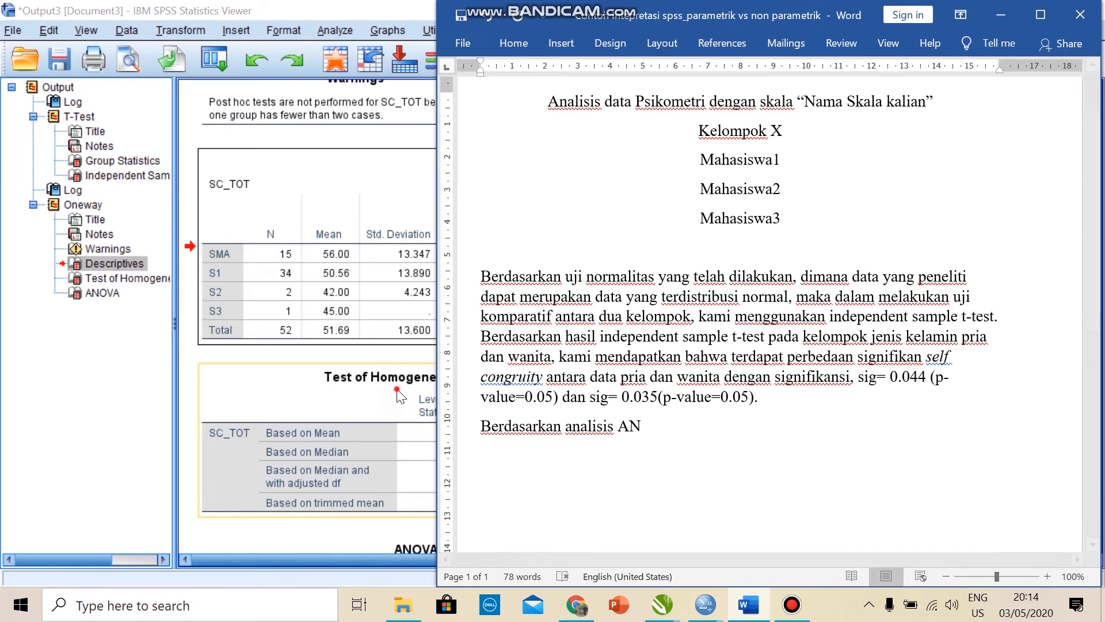
scroll(427, 390, down, 4)
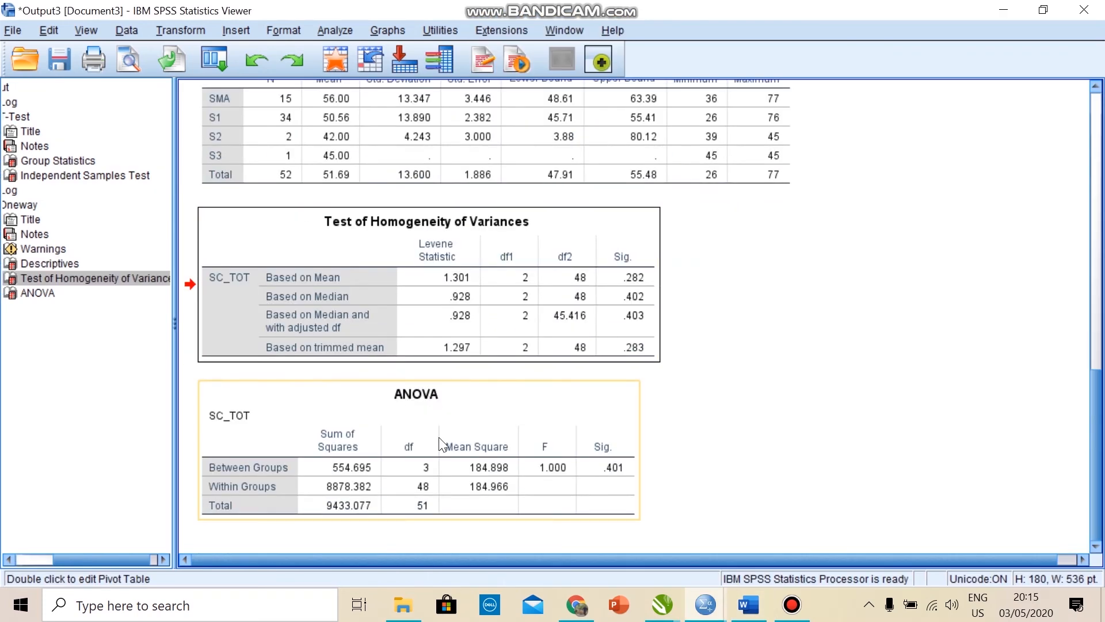
click(748, 605)
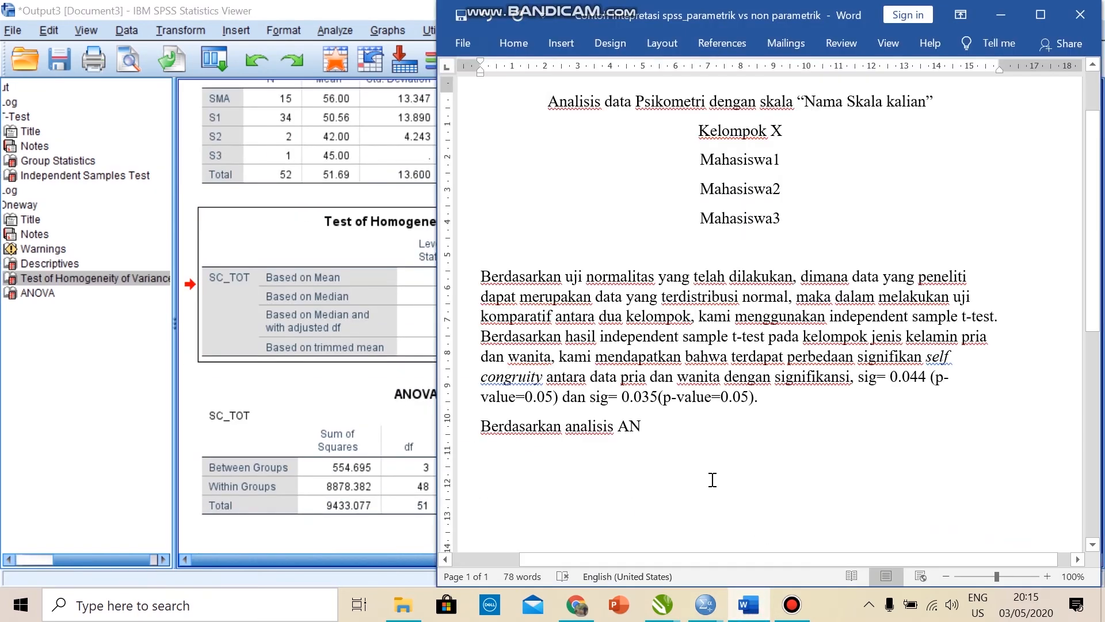
text(OVA)
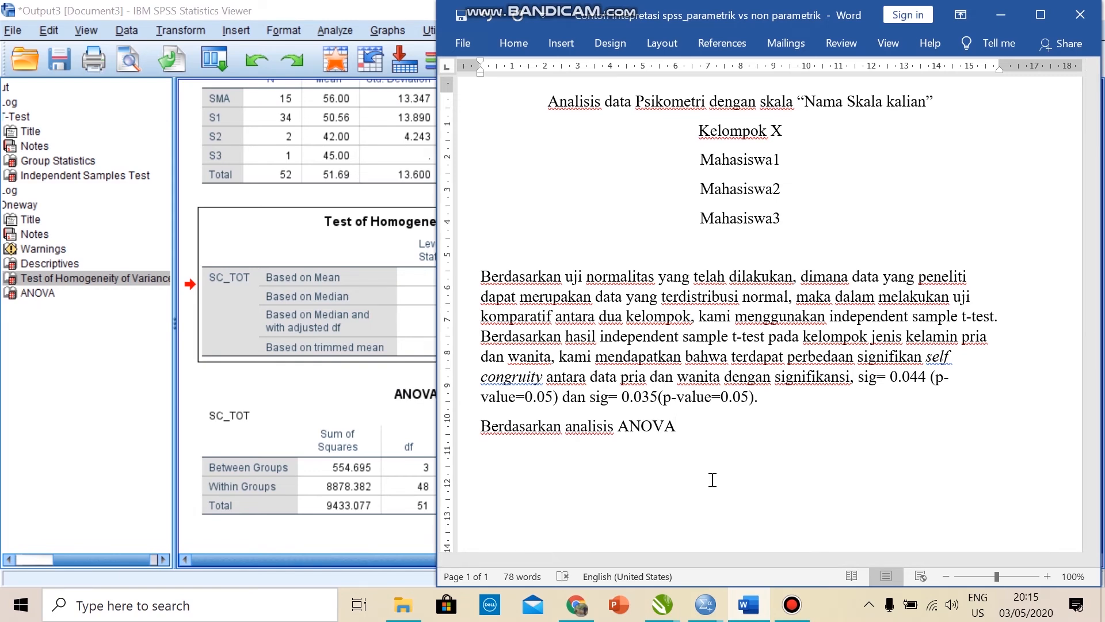
text(,)
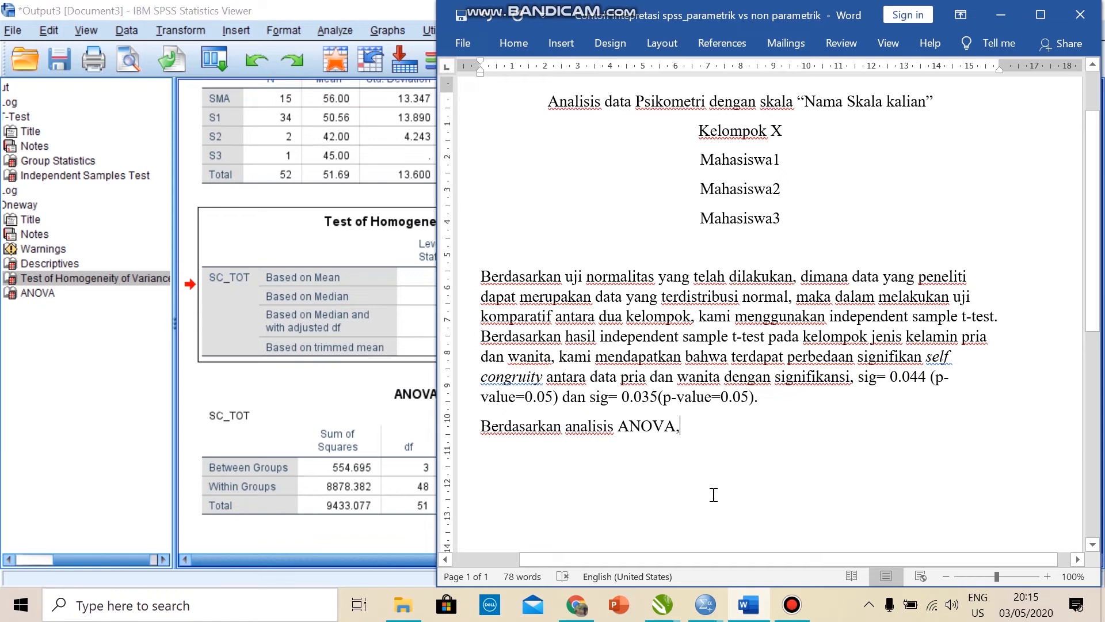
Step: Continue the ANOVA sentence with "digambarkan bahwa rata-rata dari data kelompok tingkat Pendidikan"
text(digambarkan bahwa rata)
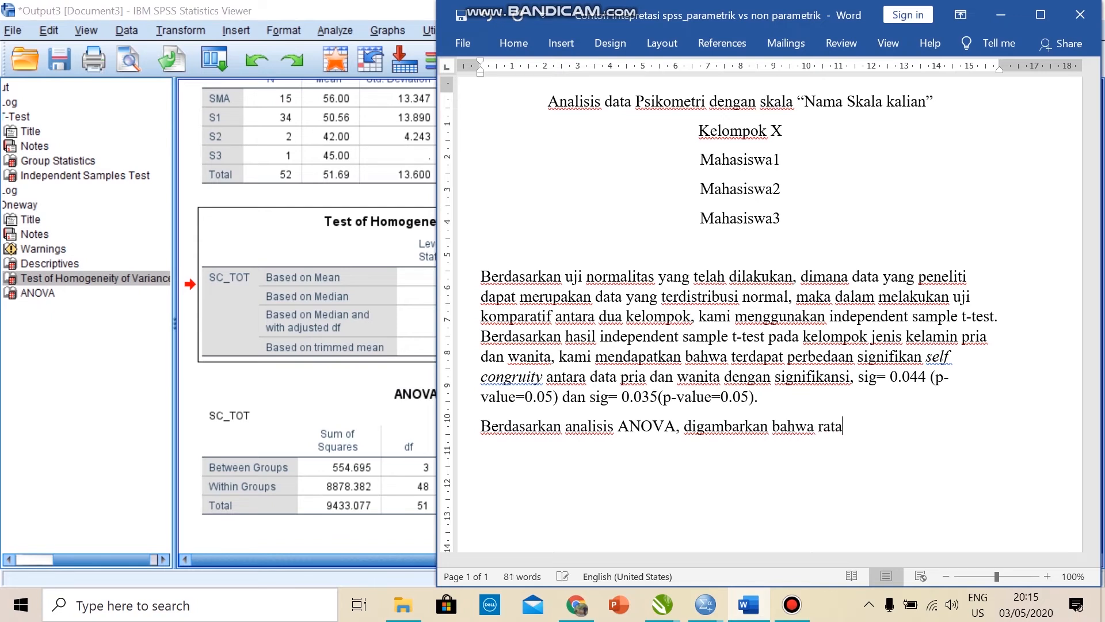
text(-rata dari data kel)
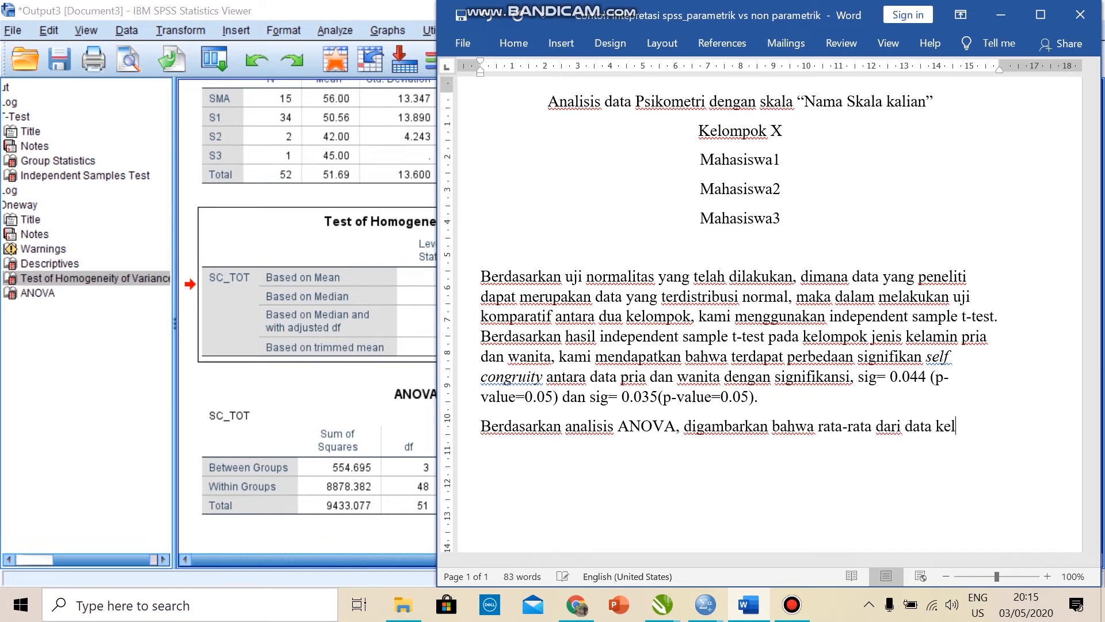
text(ompok tingkat)
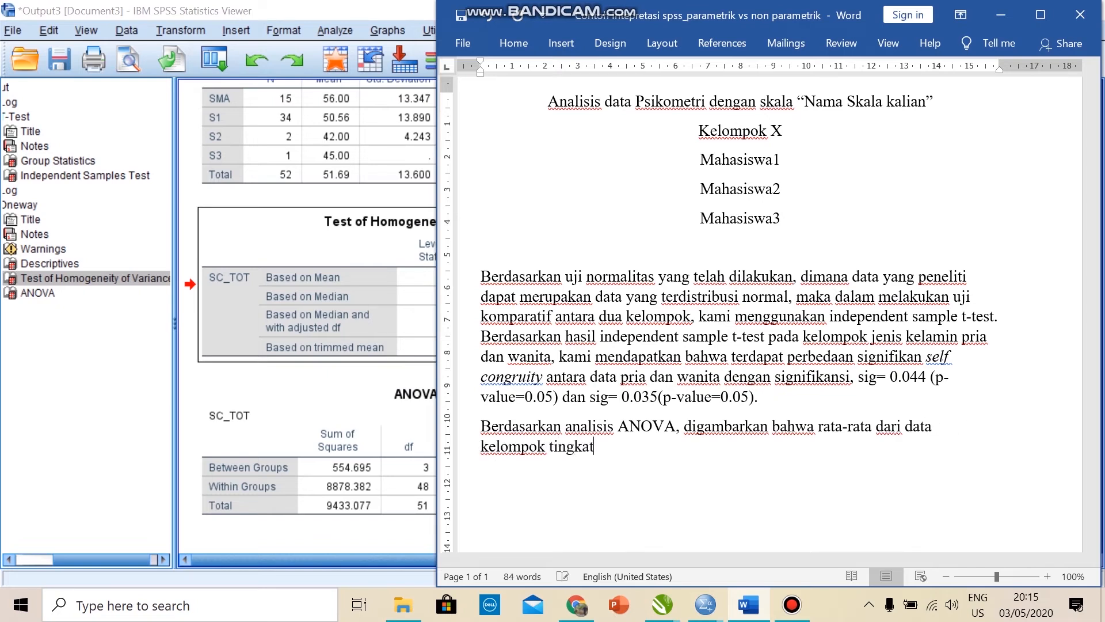
text( pendidikan a)
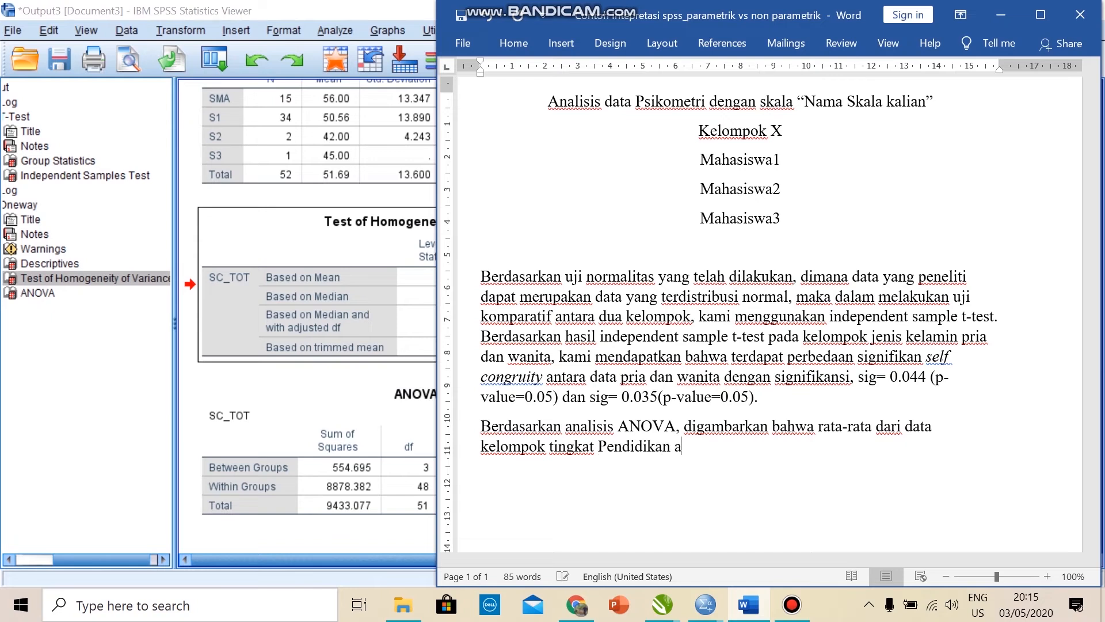
text(dalah sebagai)
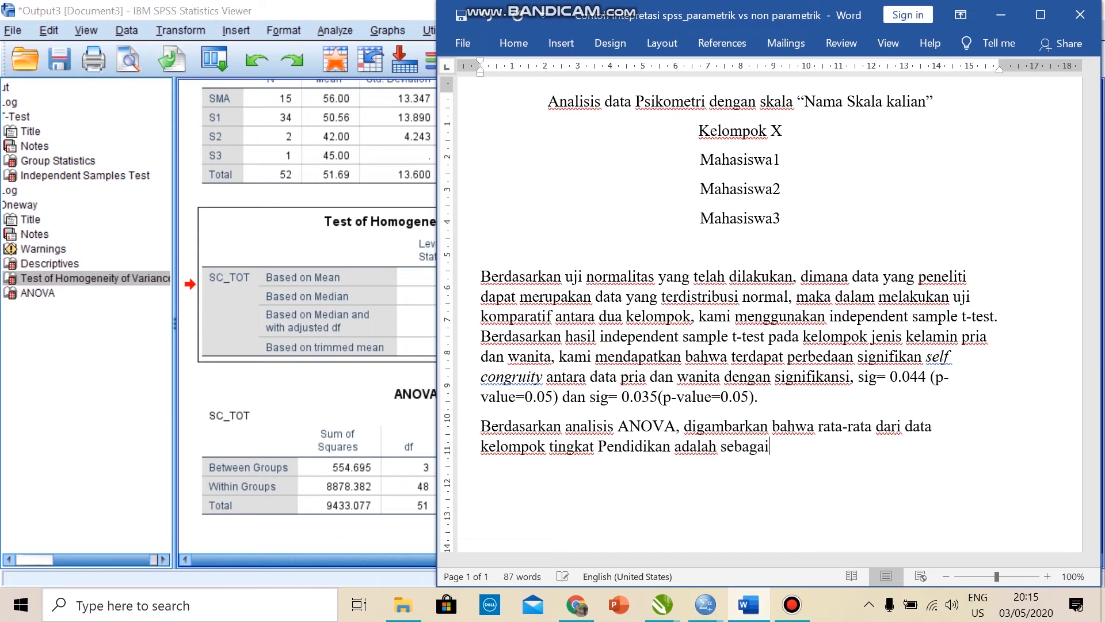
text( berikut:)
key(Return)
text(1.)
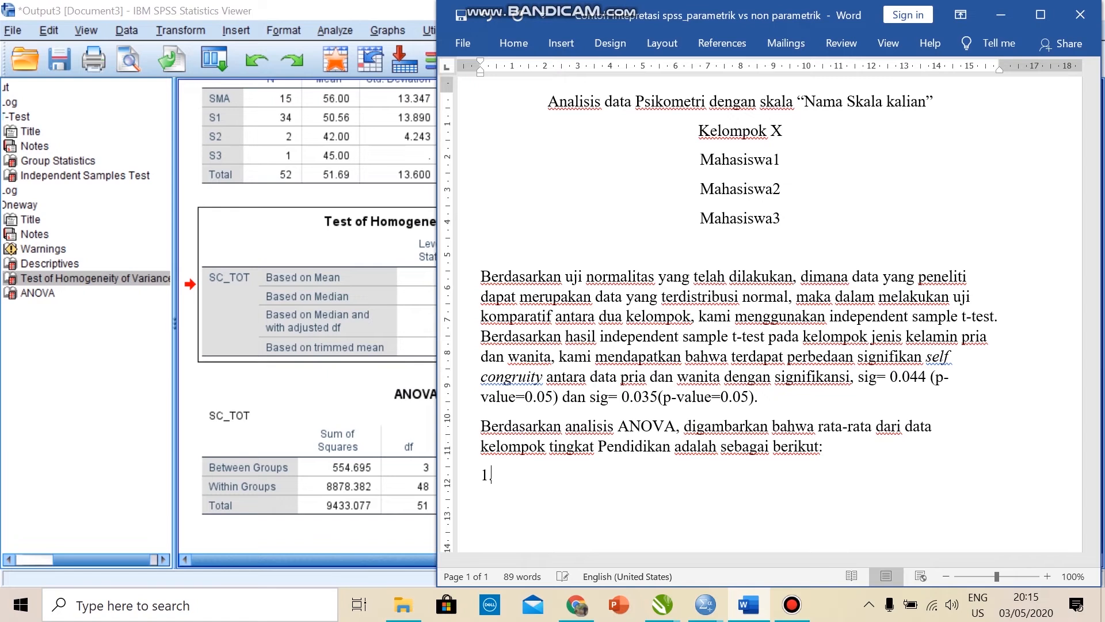
key(BackSpace)
key(BackSpace)
key(BackSpace)
key(BackSpace)
key(BackSpace)
key(BackSpace)
key(BackSpace)
key(BackSpace)
key(BackSpace)
key(BackSpace)
key(BackSpace)
key(BackSpace)
key(BackSpace)
key(BackSpace)
key(BackSpace)
key(BackSpace)
key(BackSpace)
key(BackSpace)
key(BackSpace)
key(BackSpace)
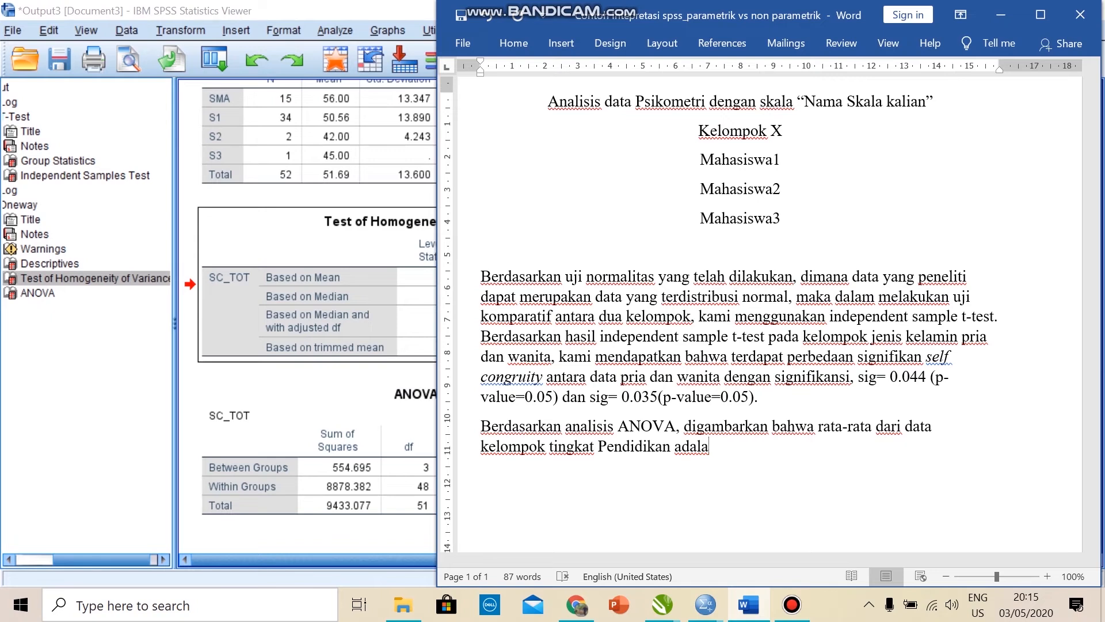
key(BackSpace)
key(BackSpace)
key(BackSpace)
key(BackSpace)
key(BackSpace)
key(BackSpace)
Step: Extend the ANOVA sentence with ", rata-rata tingkat Pendidikan" and shorten the added phrase to "tingkat Pendidikan"
text(, rata-rata tingkat pendidikan)
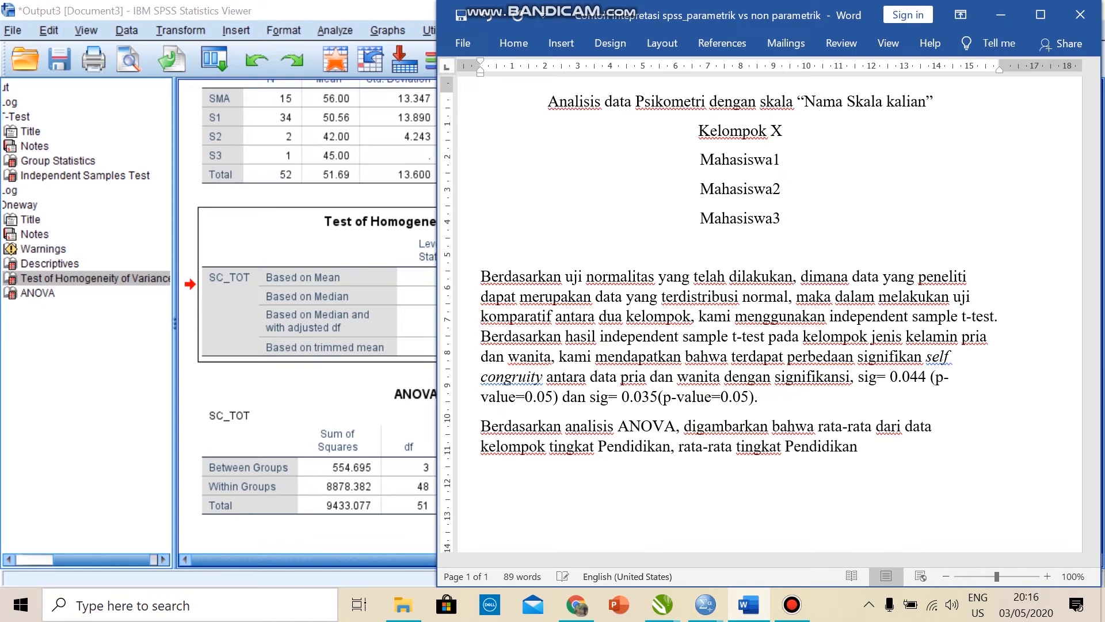
key(Left)
key(Left)
key(Left)
key(Left)
key(Left)
key(Left)
key(Left)
key(Left)
key(Left)
key(Left)
key(Left)
key(ctrl+shift+Left)
key(ctrl+shift+Left)
key(ctrl+shift+Left)
key(ctrl+shift+Left)
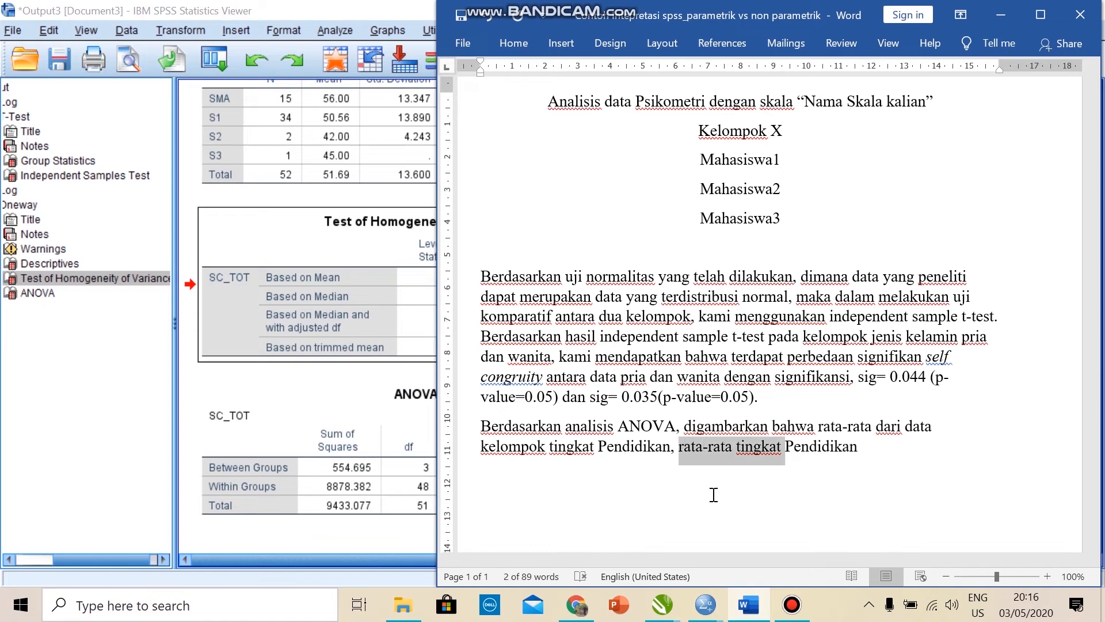
text(tingkat)
key(Delete)
text(p)
Step: Report the first two group means at the sentence's end as "SMA memiliki rata-rata sebesar 56.00, S1 memiliki rata-rata 50.56"
key(Right)
key(Right)
key(Right)
key(Right)
key(Right)
key(Right)
key(Right)
key(Right)
key(Right)
text(SMA memiliki rata-rata s)
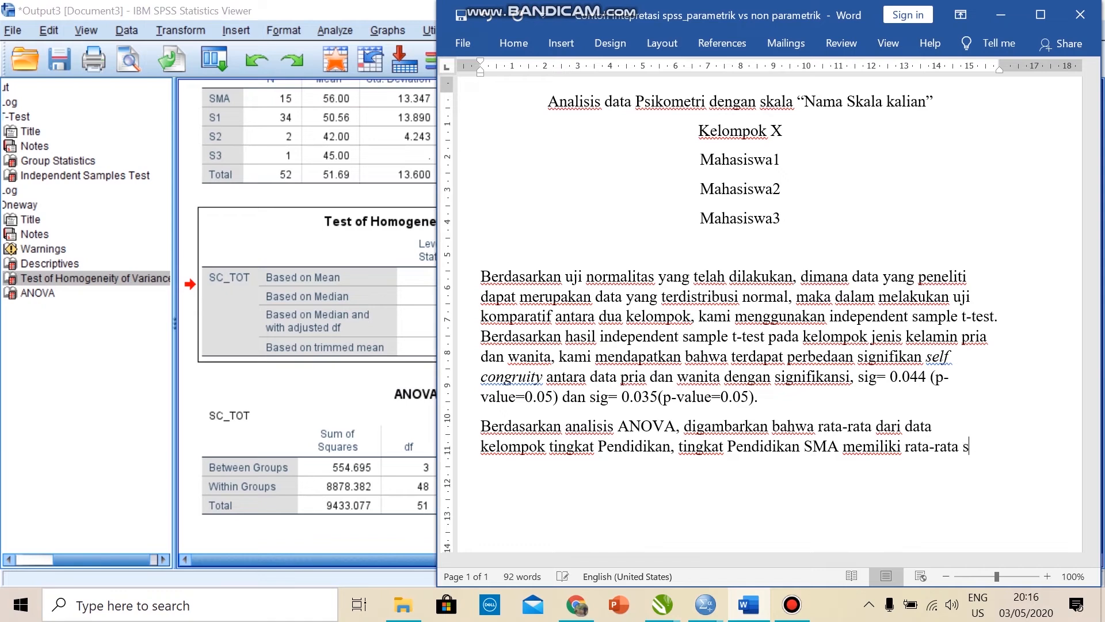
text(ebesar 56.00, S1)
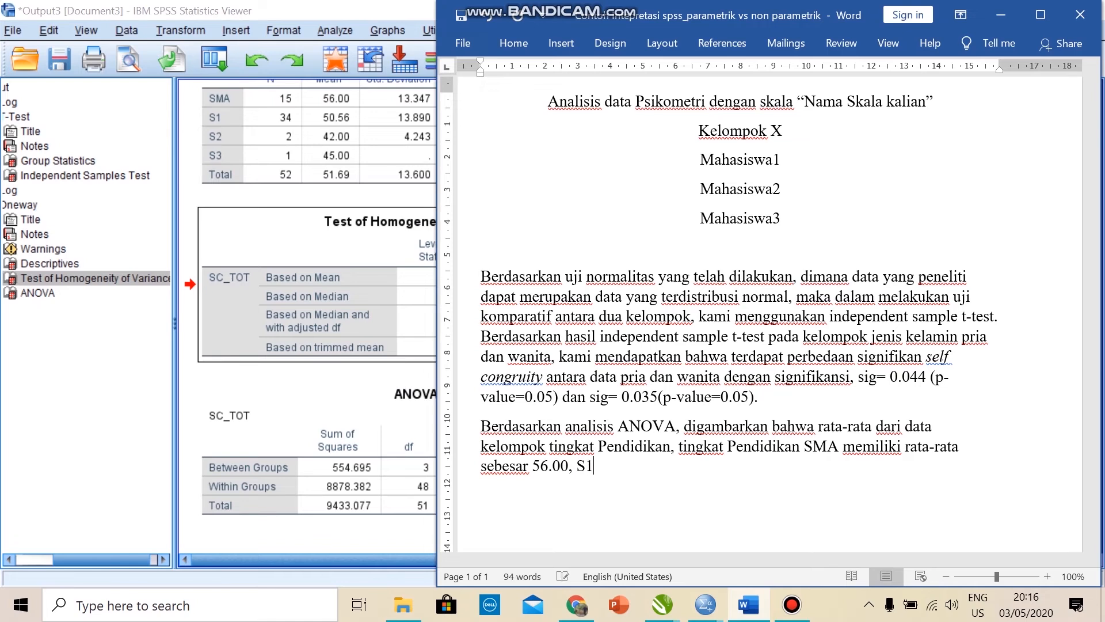
text( memiliki rata-rata )
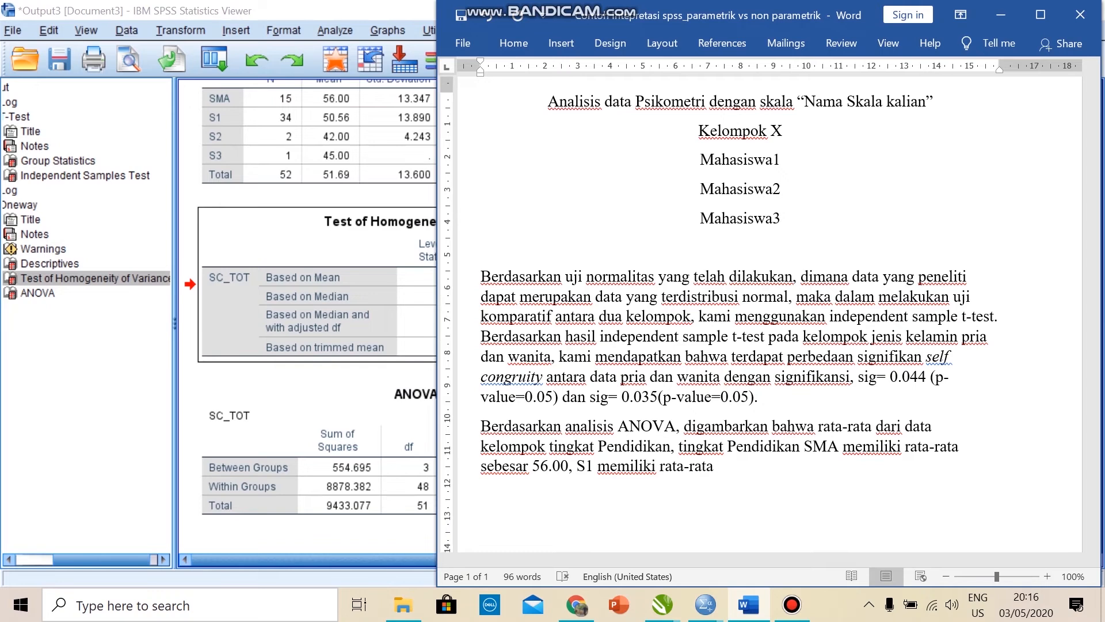
text(50)
text(.56)
Step: Add the remaining group means as ", S2 memiliki rata-rata 42.00, dan S3 memiliki rata-rata 45.00"
text(, S2 me)
text(miliki rata)
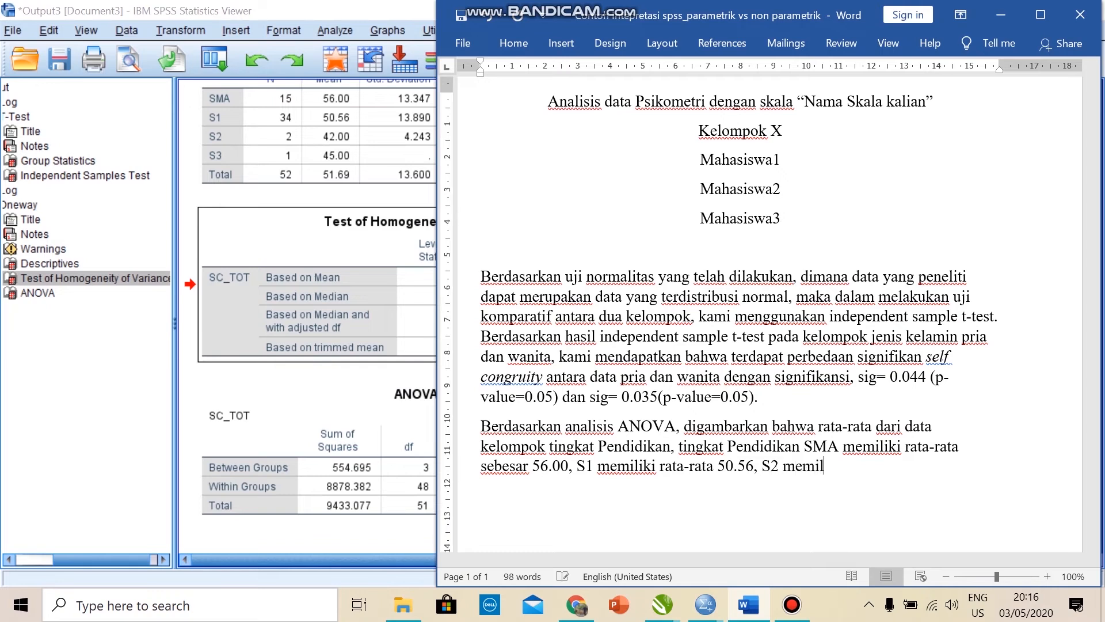
text(-rata)
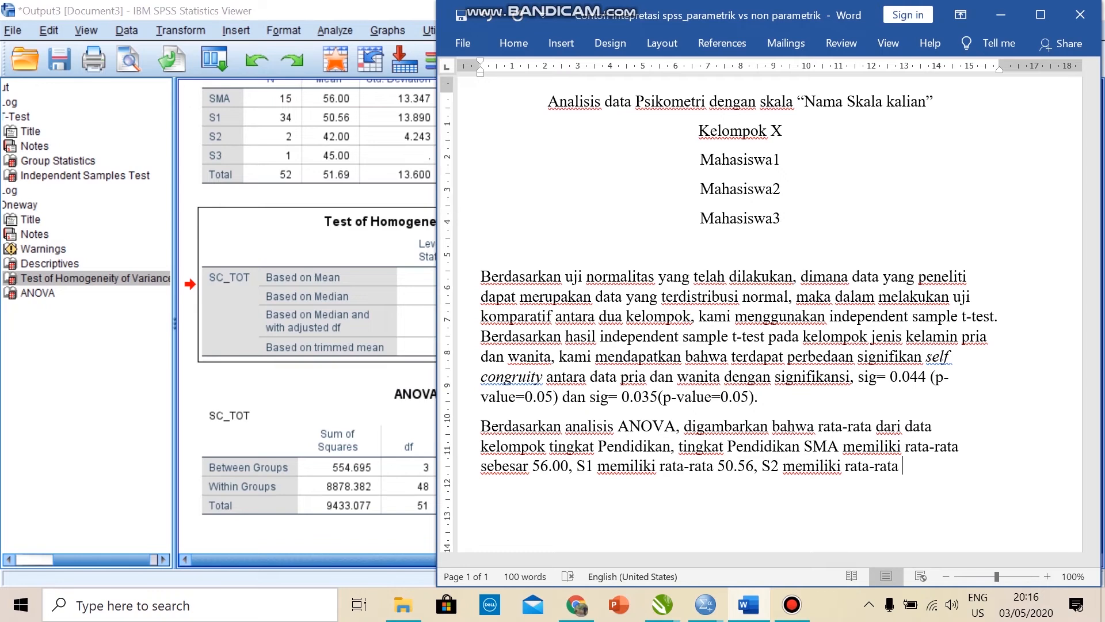
text( 42.00, dan S)
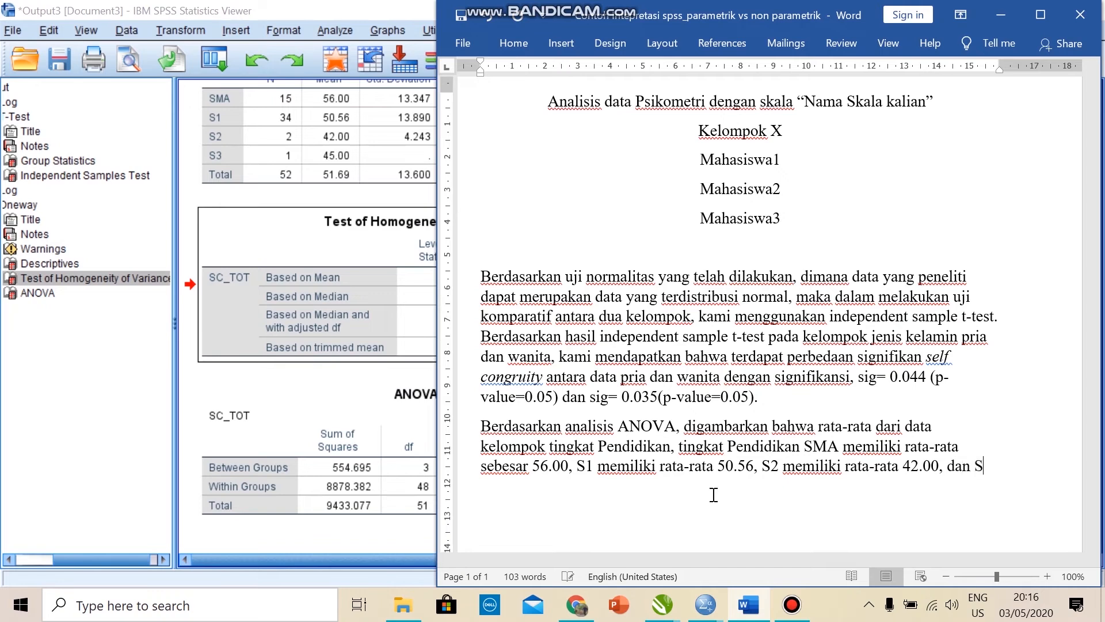
text(3 memiliki ra)
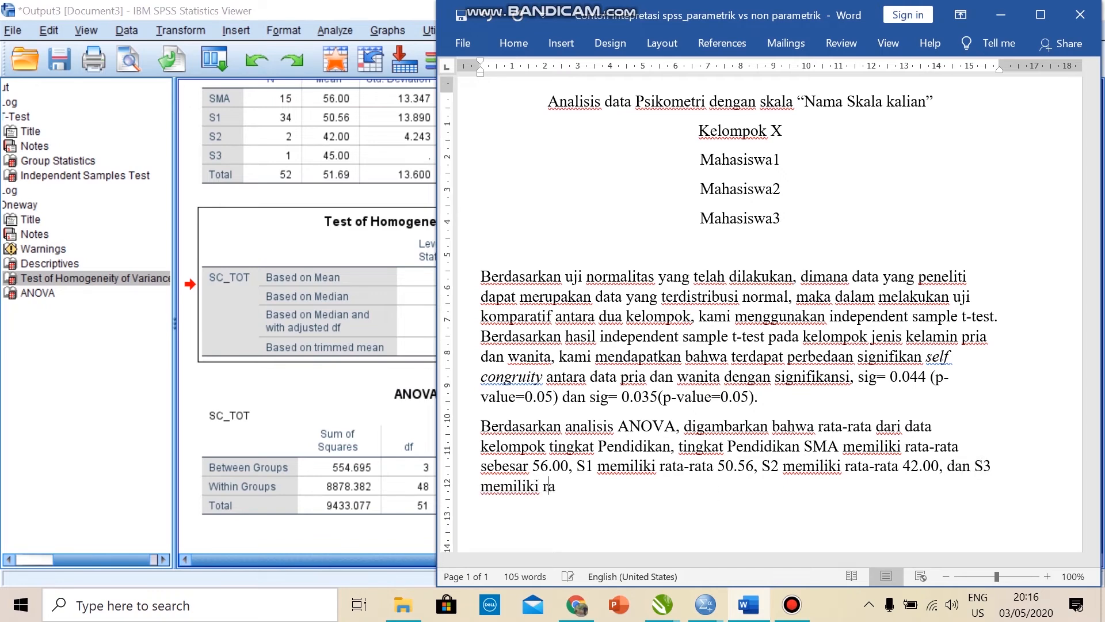
text(ta-rata 45.00)
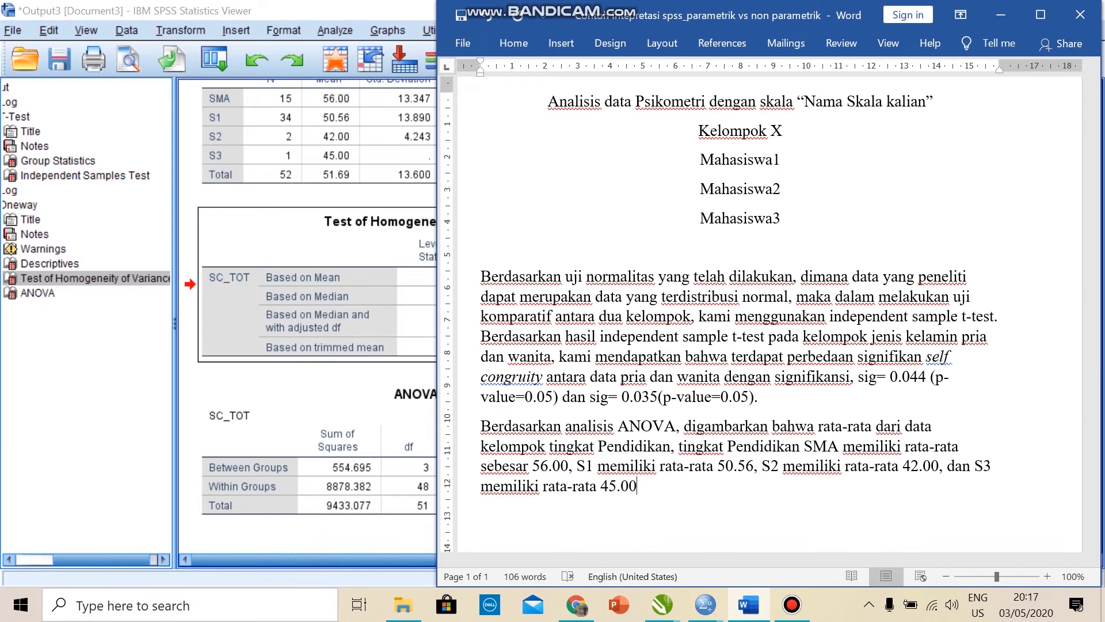
Step: Begin a concluding sentence after "45.00" with ". Dengan demikian, berdasarkan analisis ini, tingkat Pendidikan SMA"
text(. Dengan demikian)
text(, berdasarkan analisis ini,)
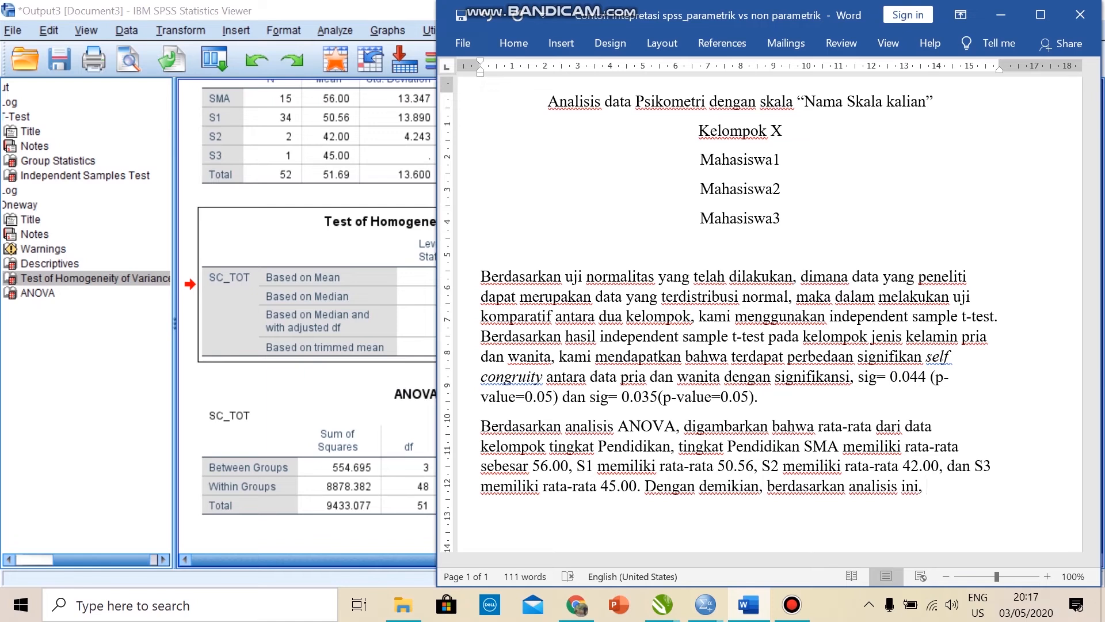
text(tingl)
key(BackSpace)
text(kat pendidik)
text(an SMA)
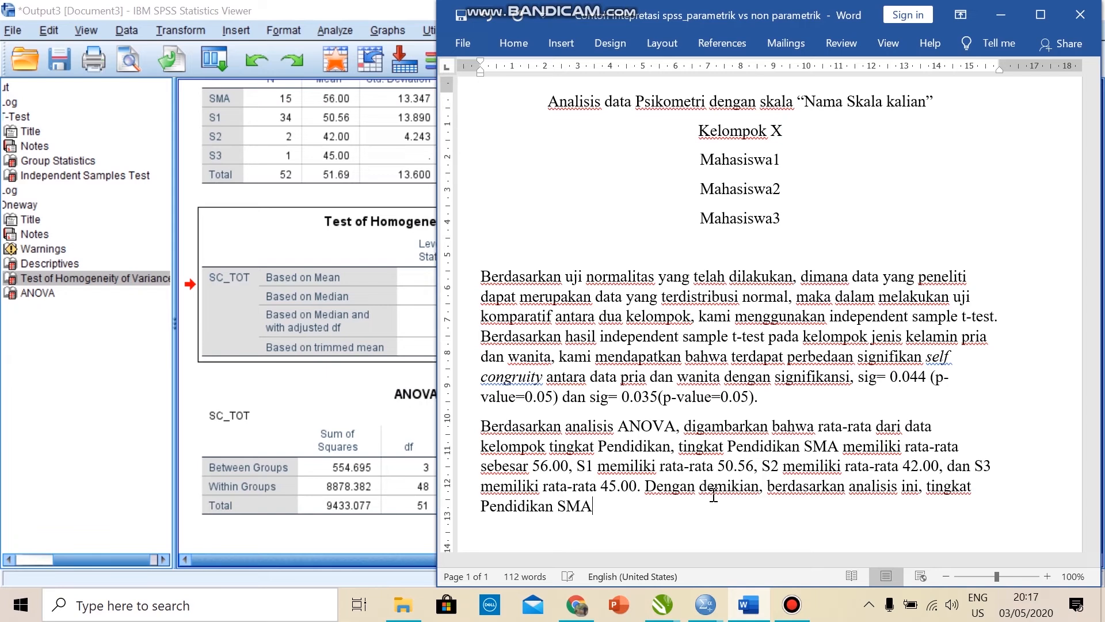
Step: Complete the concluding sentence with "memiliki rata-rata tertinggi sebesar 56.00."
text( memiliki )
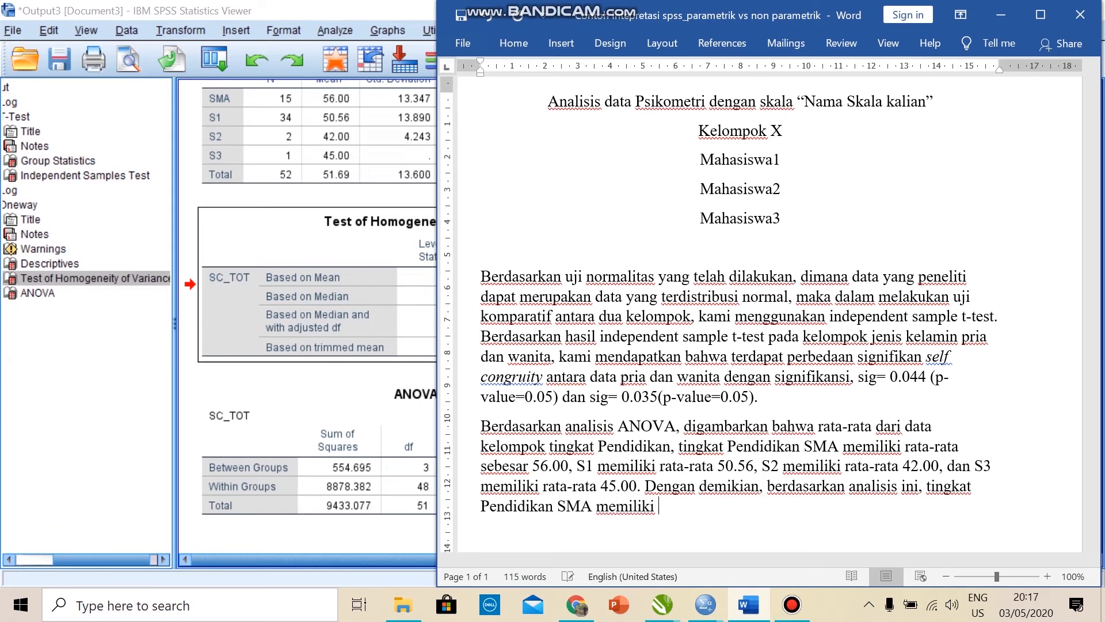
text(rata-rata tertinggi deng)
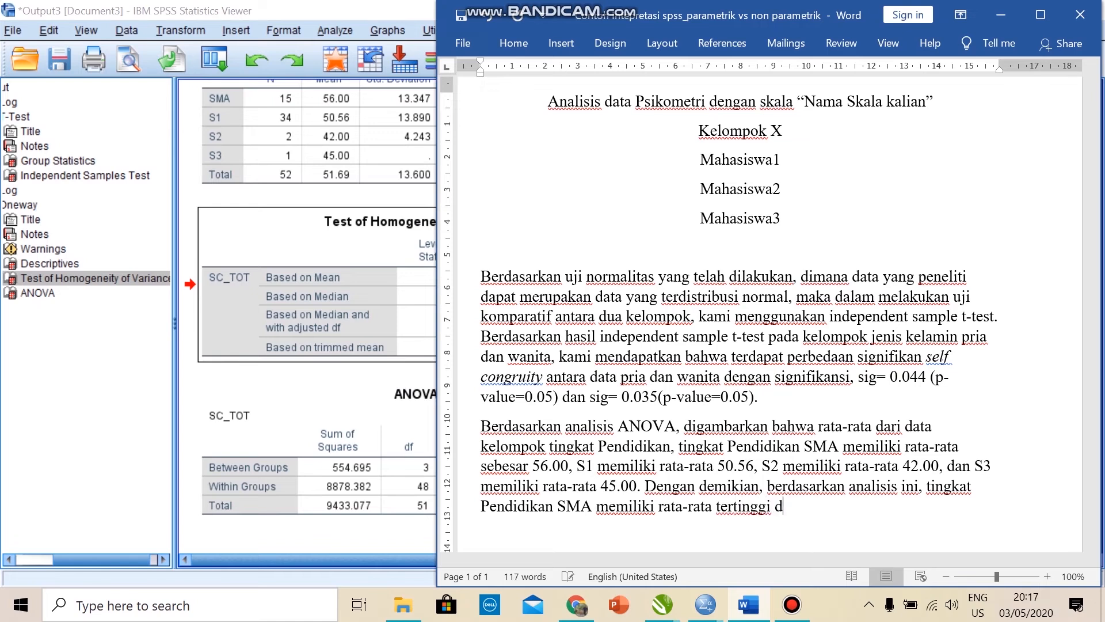
key(BackSpace)
key(BackSpace)
key(BackSpace)
key(BackSpace)
text(sebesar 56)
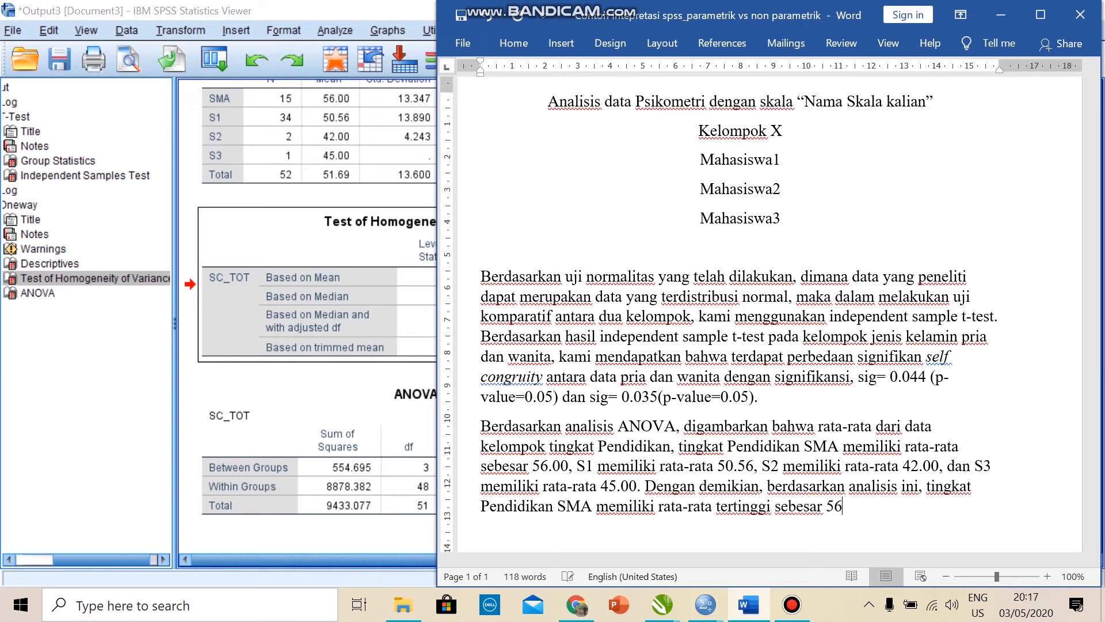
text(.00.)
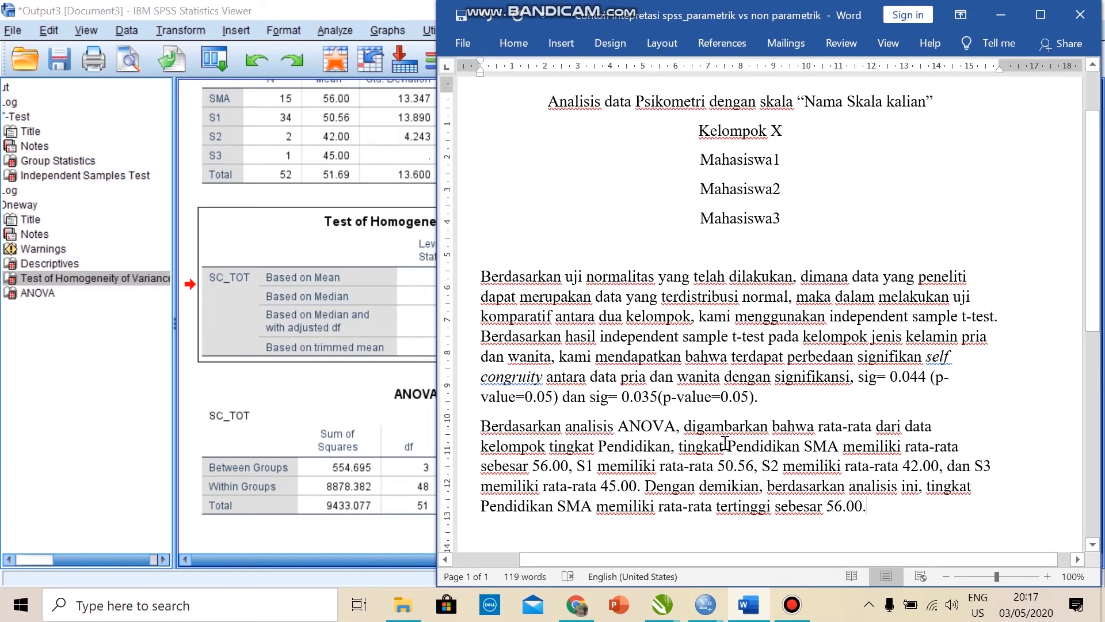
Step: Review the Descriptives and Test of Homogeneity of Variances tables in SPSS, and in Word add a new paragraph "Data yang kami tidak homogen"
click(379, 207)
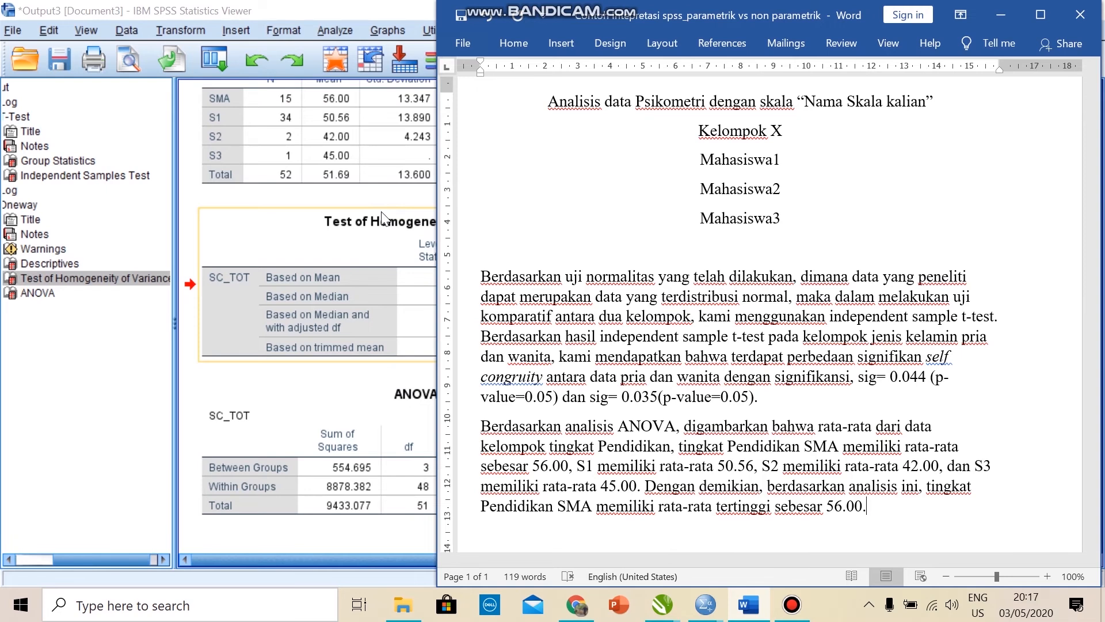
scroll(406, 240, up, 3)
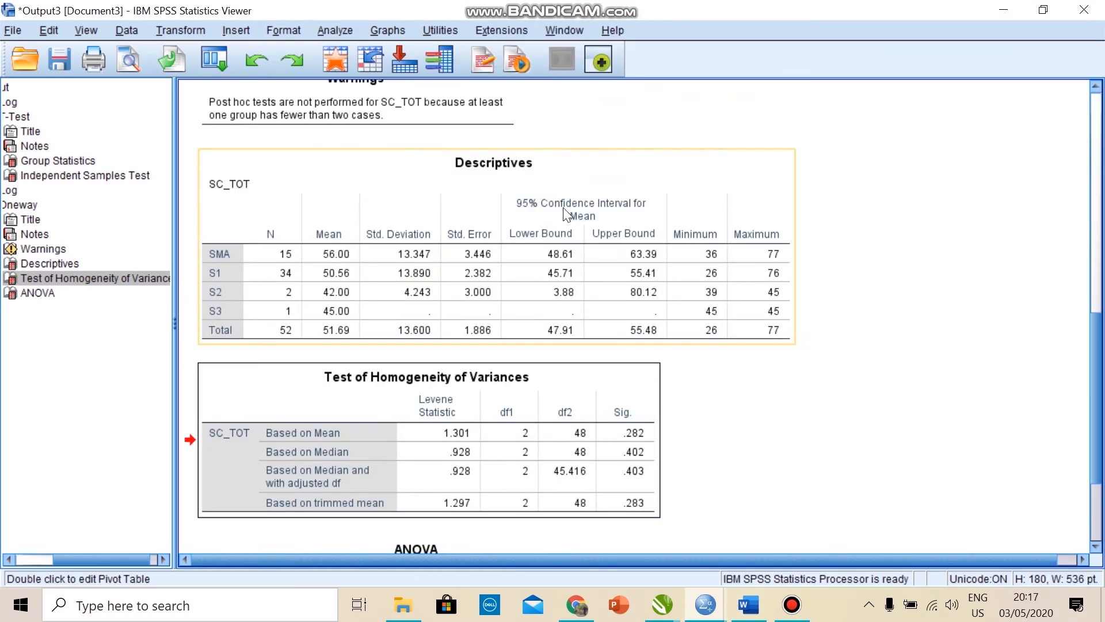
scroll(480, 292, down, 3)
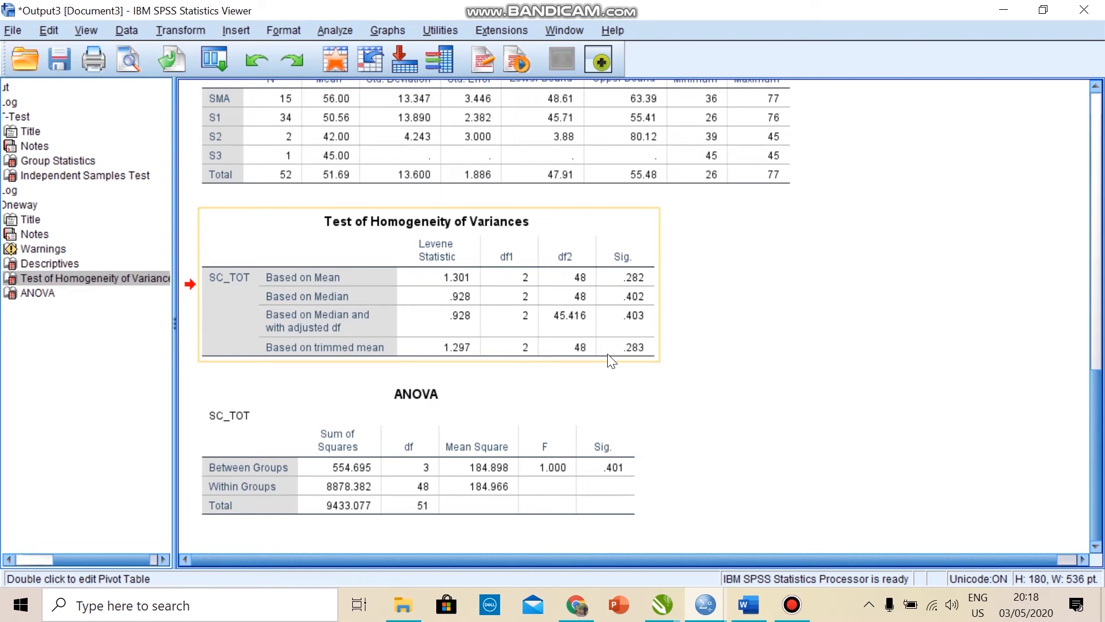
click(748, 605)
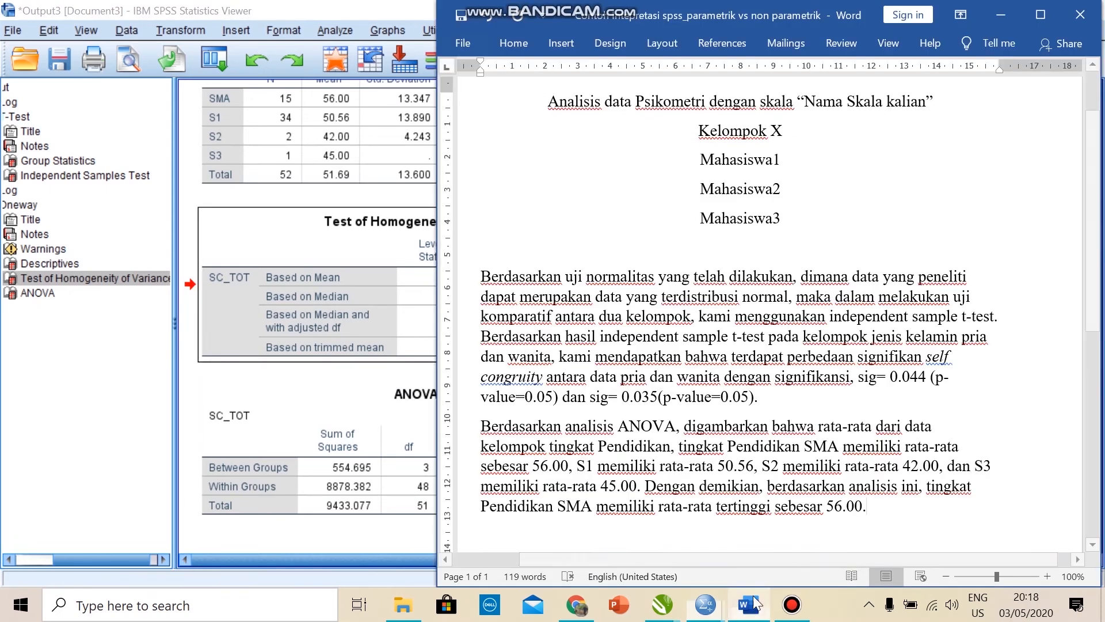
scroll(807, 513, down, 3)
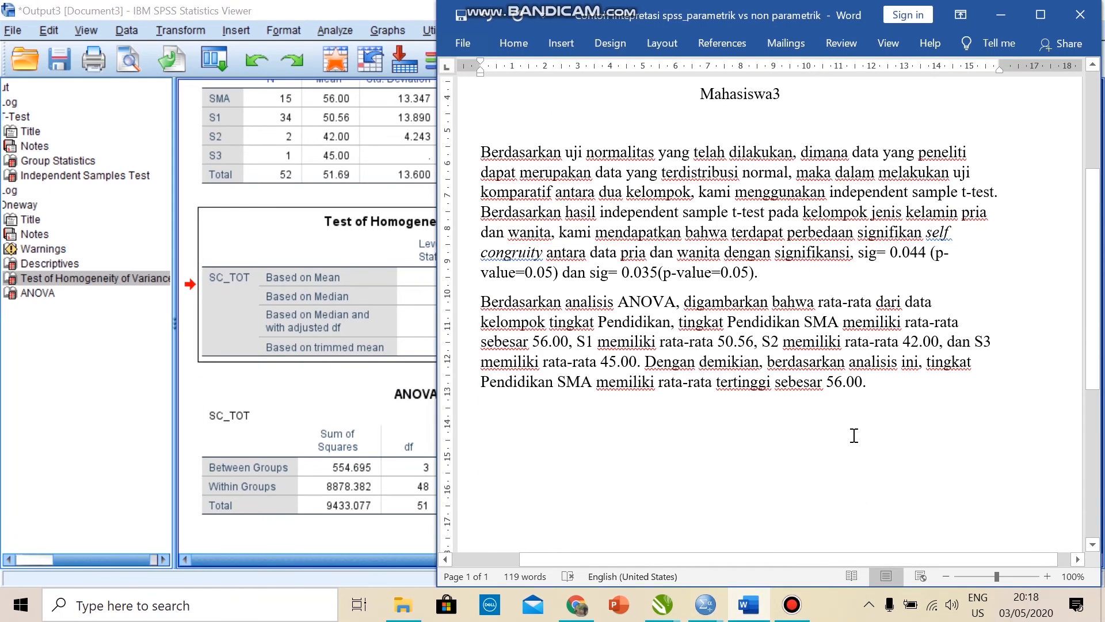
key(Return)
key(Return)
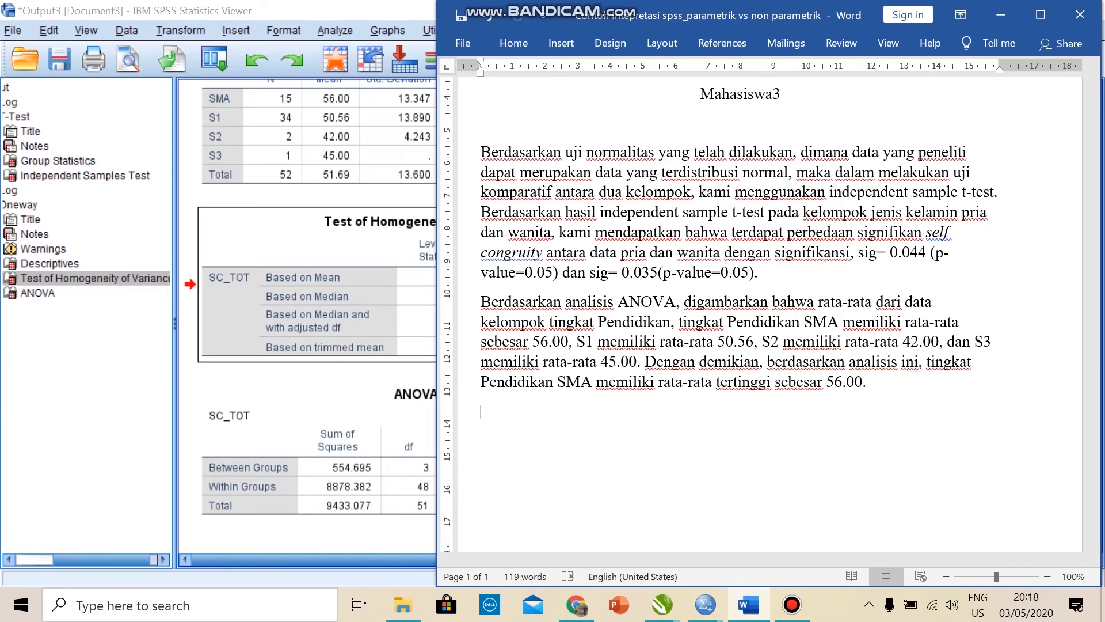
text(Data yang kami ti)
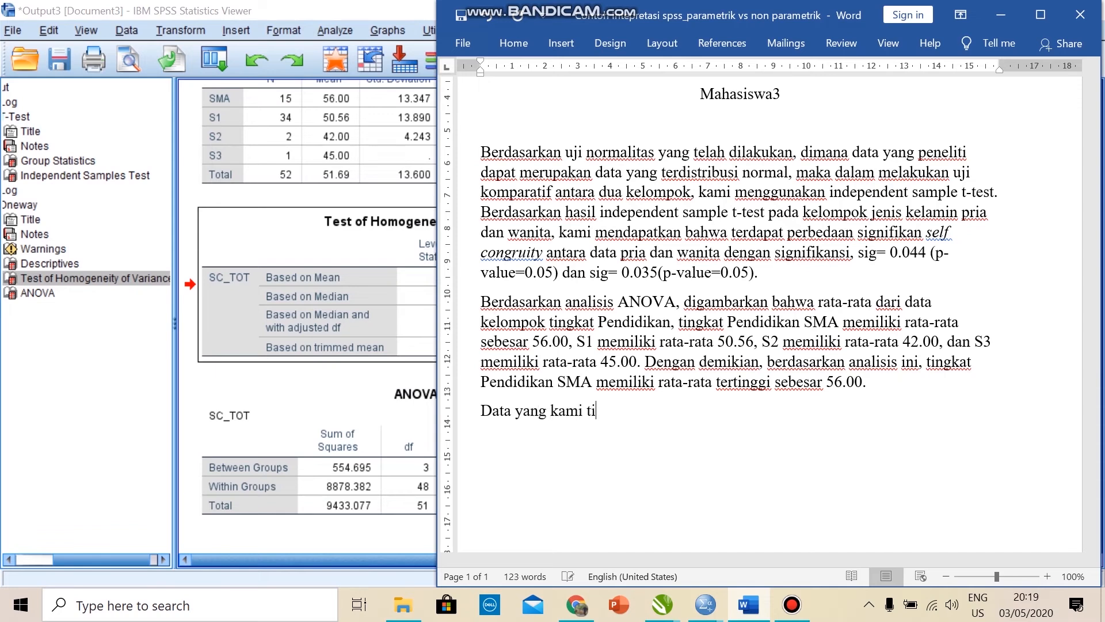
text(dak homogen)
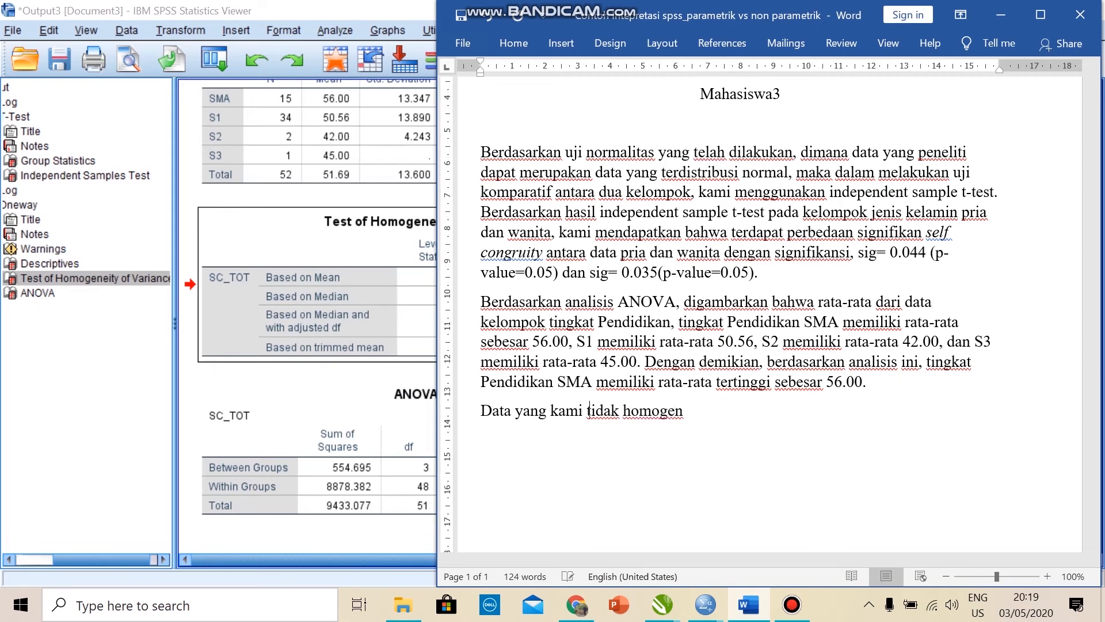
Step: Insert "Berdasarkan analisis ANOVA, " at the start of the new paragraph and change "Data" to lowercase "data"
text(Berdasa)
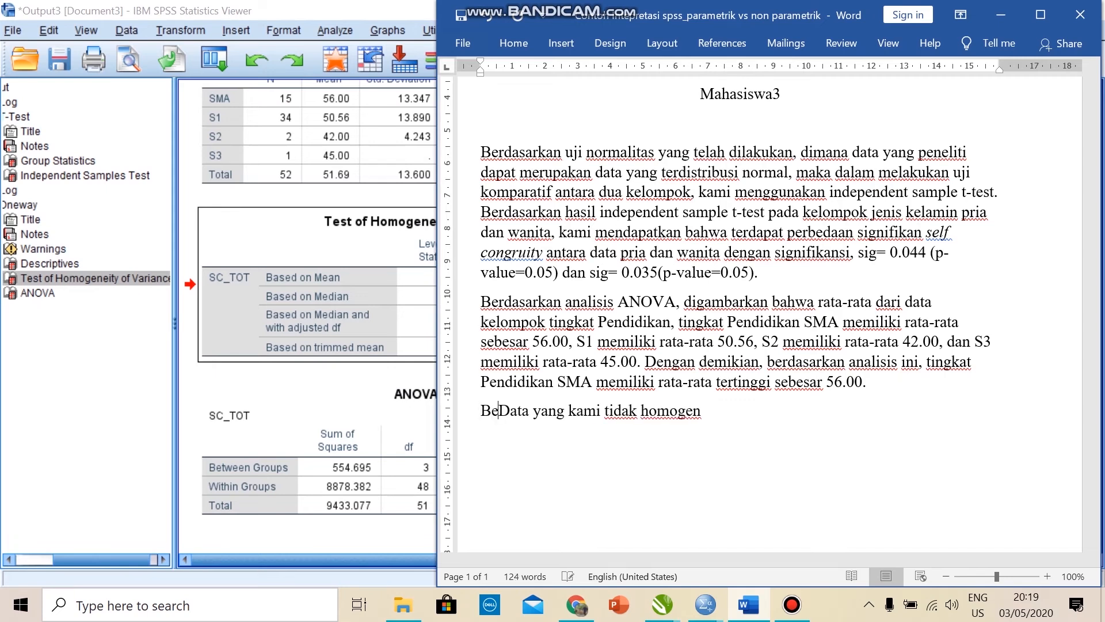
text(rkan analisis)
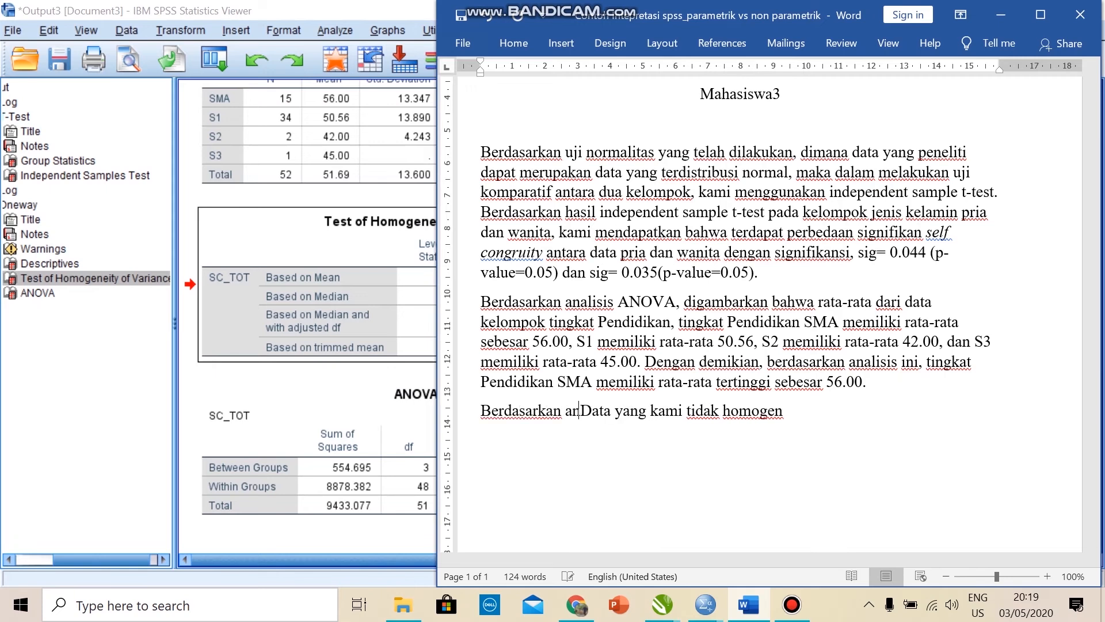
text( ANOVA)
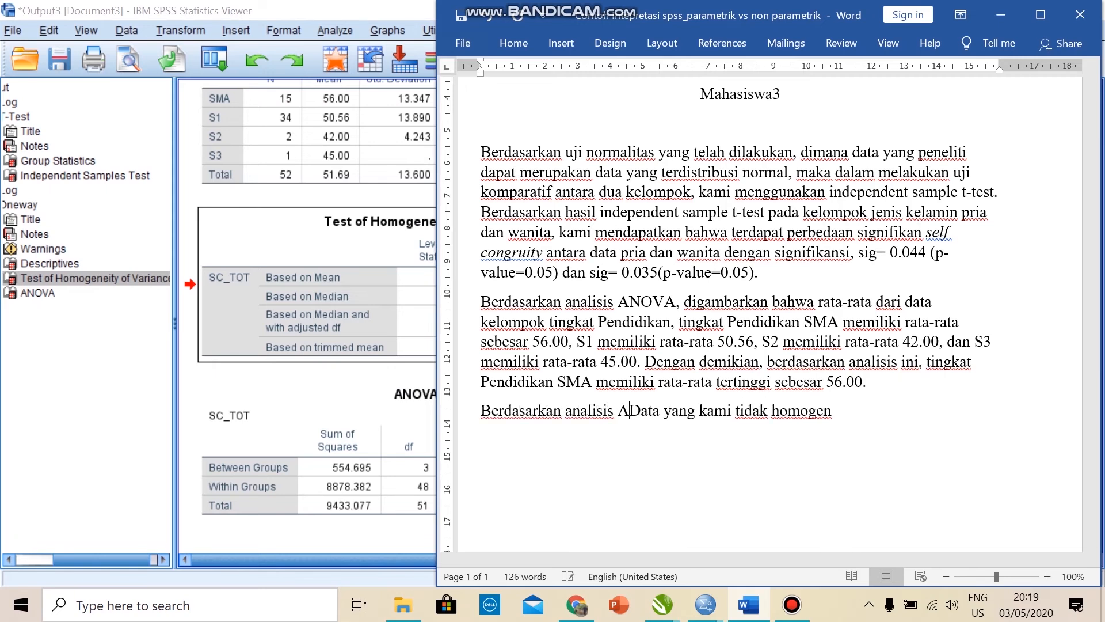
text(,)
key(Delete)
text(dak )
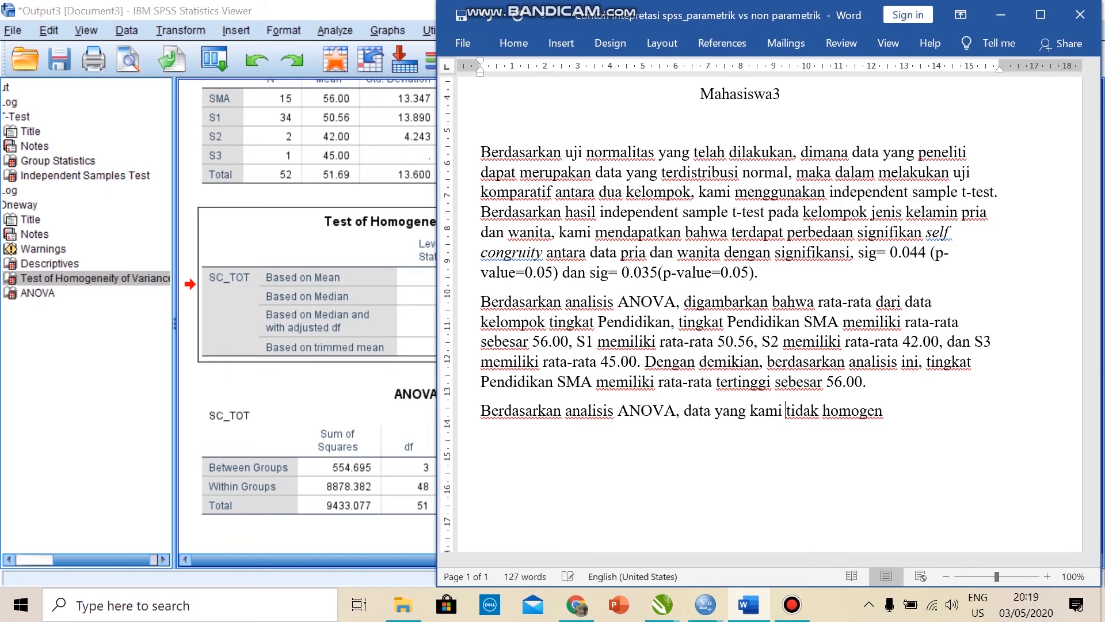
Step: Insert "bersifat" before "homogen" and continue the sentence with "maka kami melanjutkan analisis menggunakan statistic non parametrik"
text(bersifat ho)
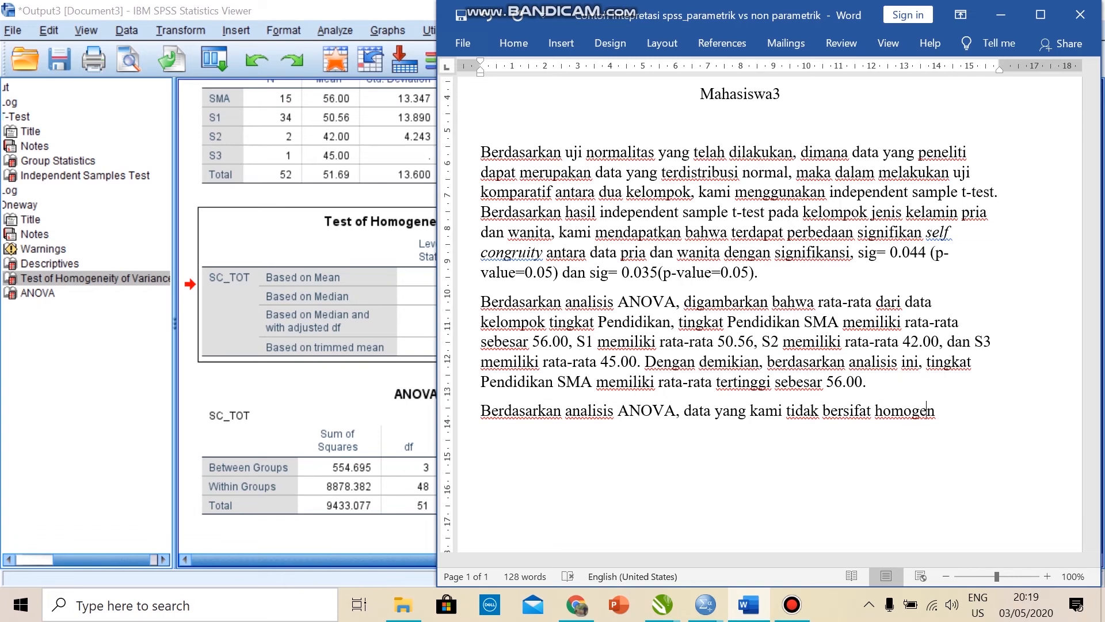
text(mogen maka kami)
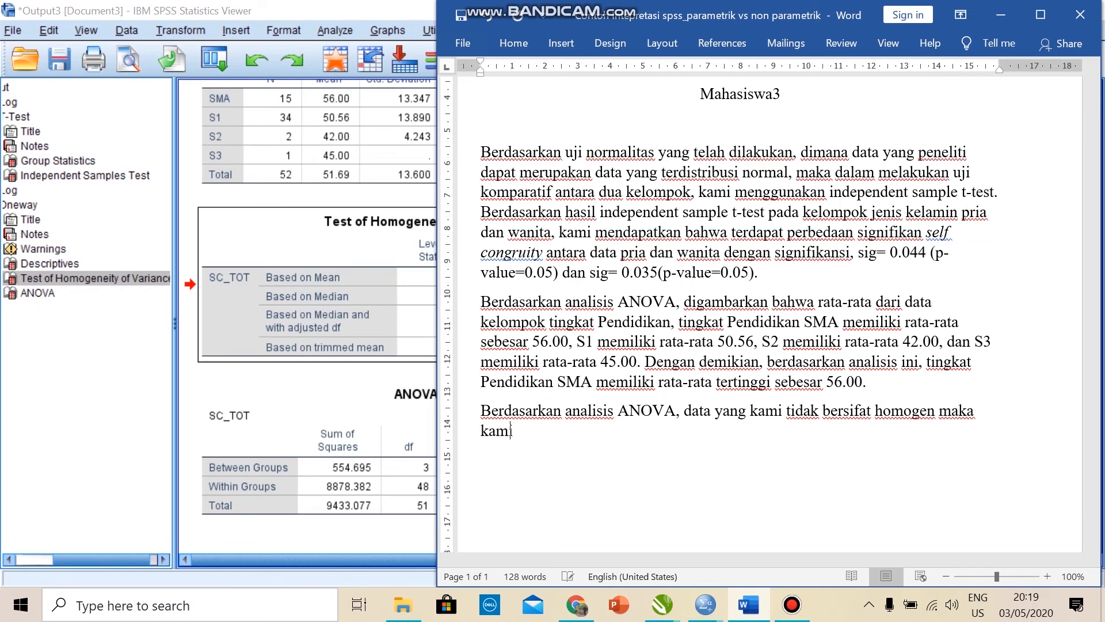
text( melanjutkan analisis men)
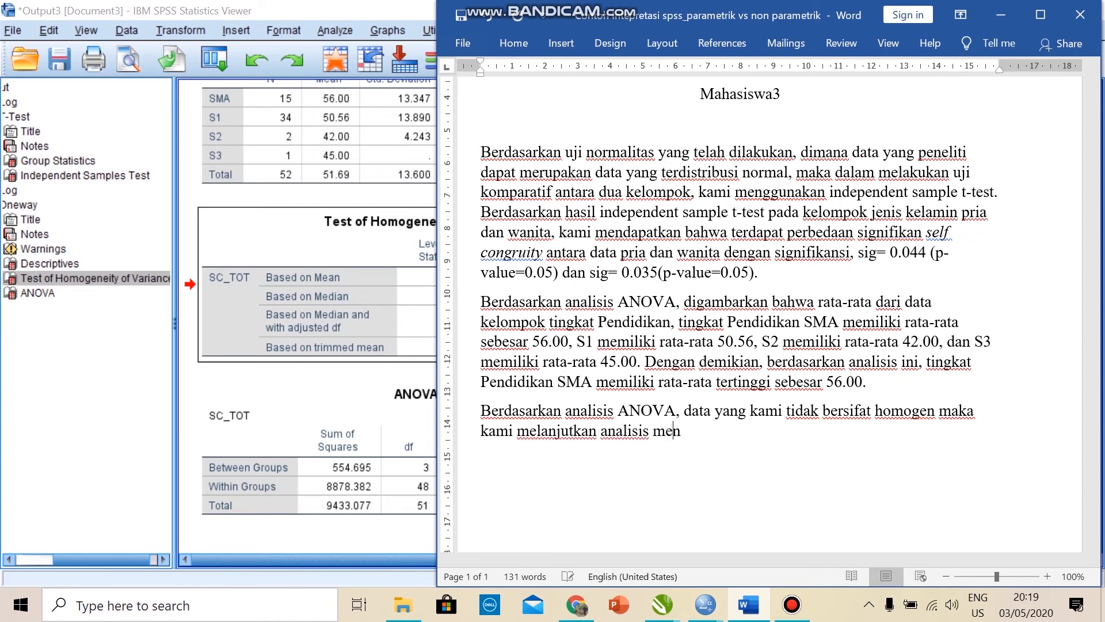
text(ggunakan )
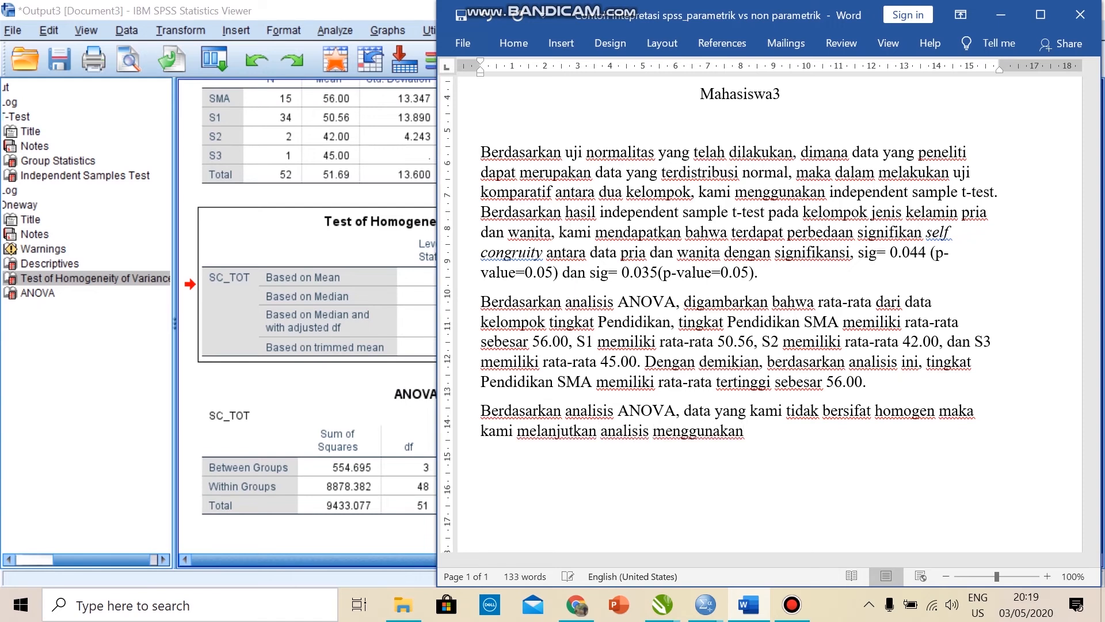
text(statistic non parametrik)
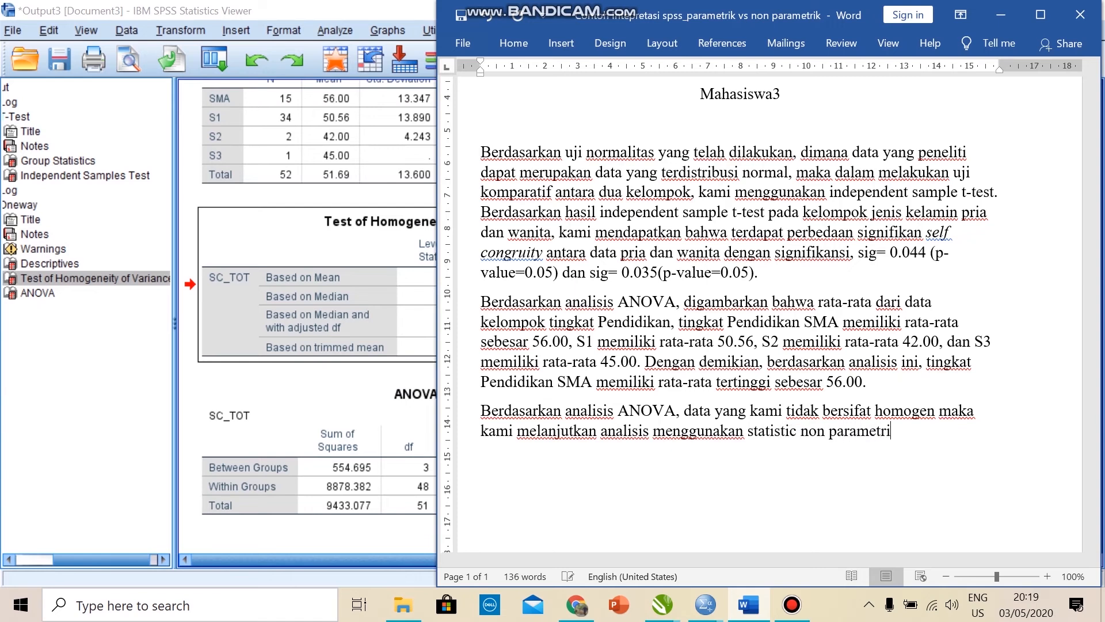
Step: Colour the whole last paragraph about non-homogeneous data red
scroll(839, 493, down, 2)
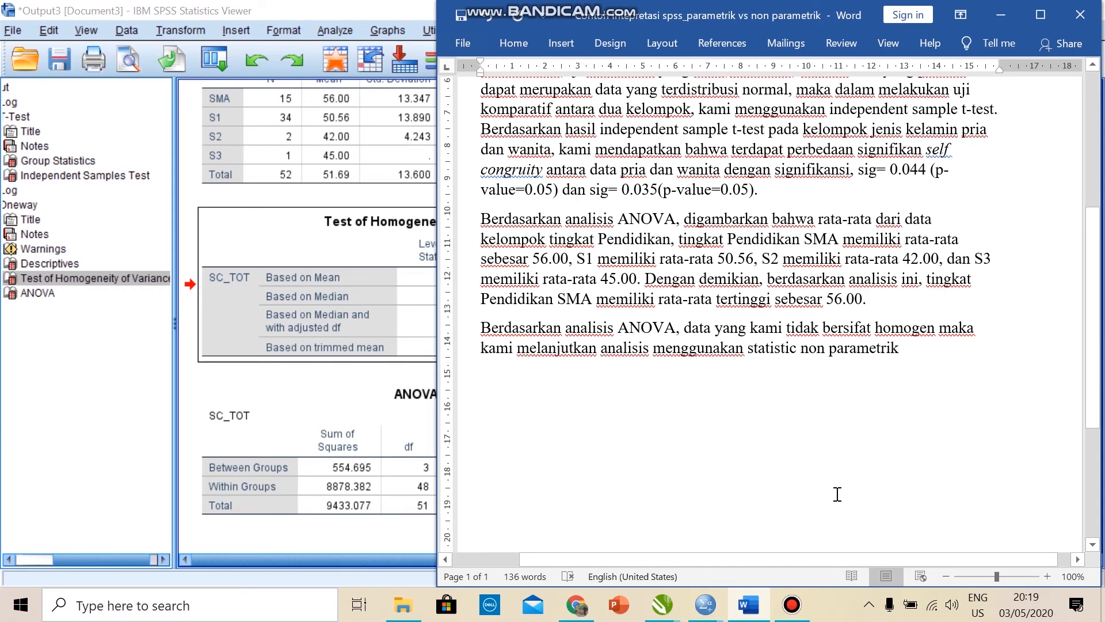
click(465, 327)
drag(471, 338, 470, 349)
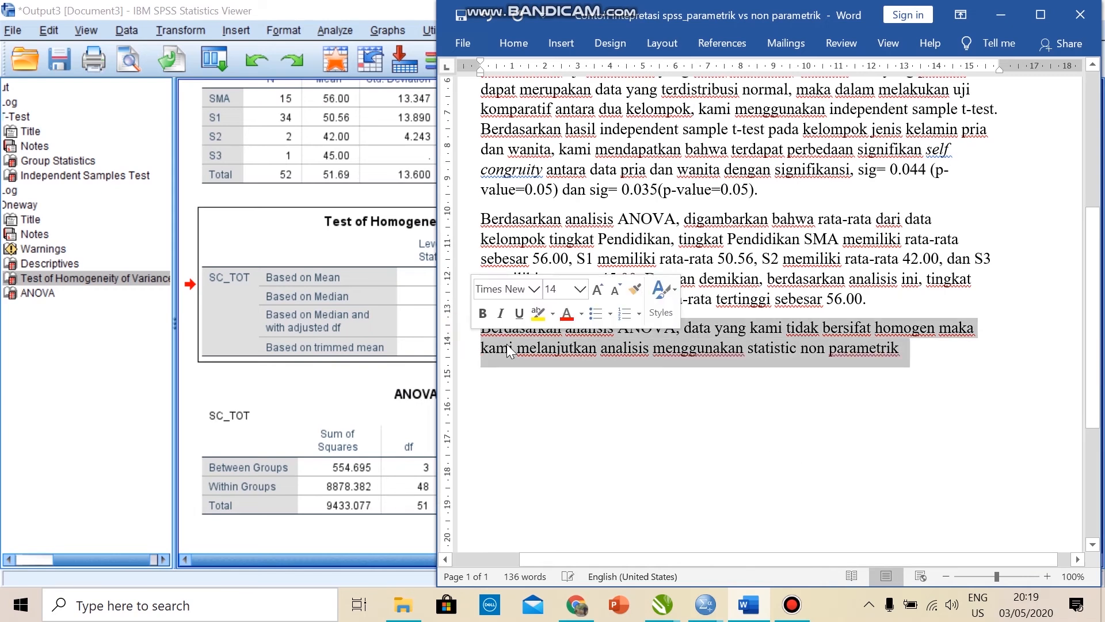
click(567, 314)
Step: Add the label "(JIKA TIDAK HOMOGEN)" on its own line above the red sentence
click(478, 330)
click(478, 330)
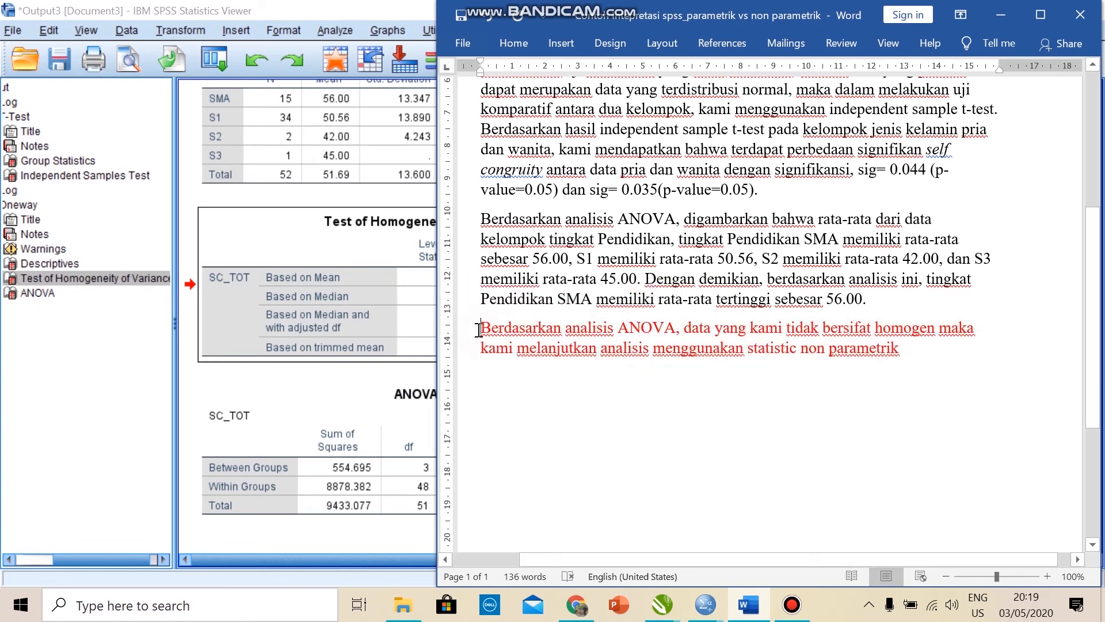
text((JIKA TI)
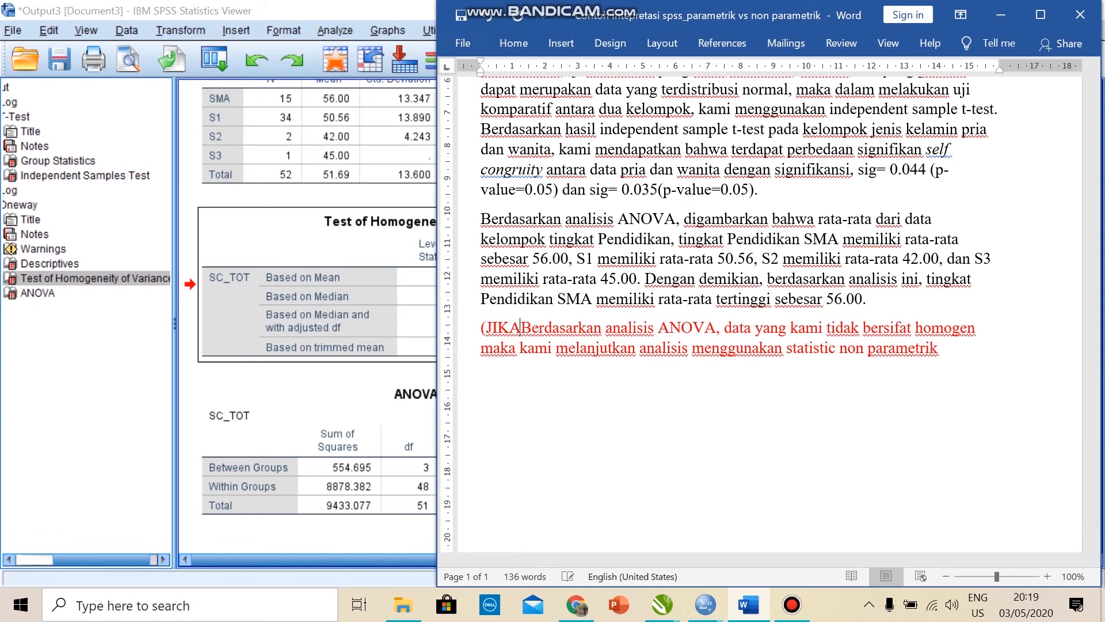
text(DAK HOMOGEN)
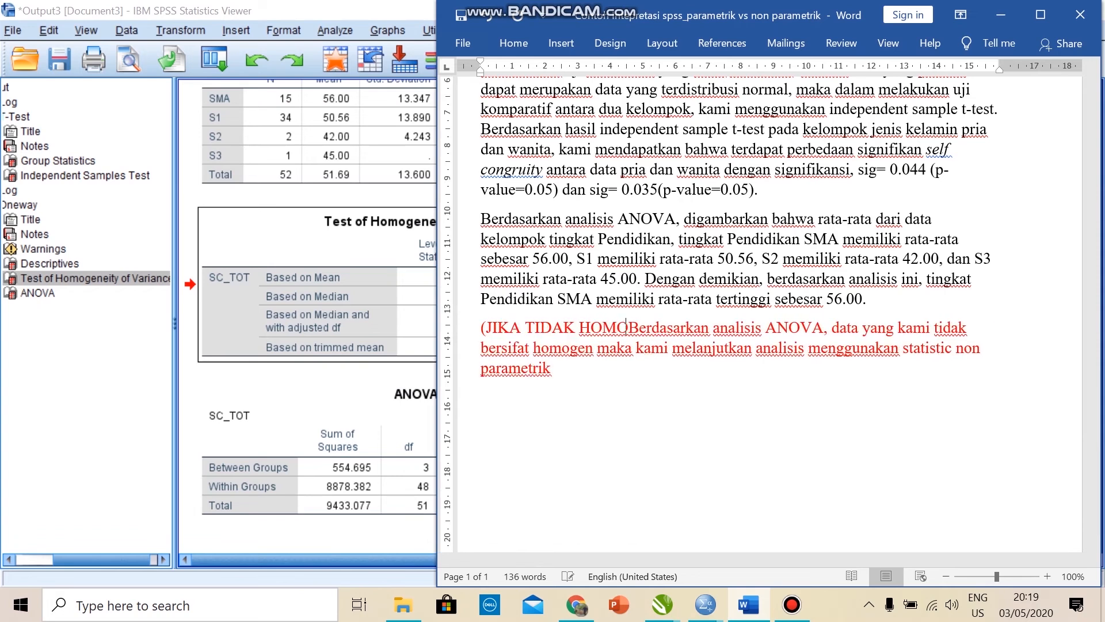
text())
key(Return)
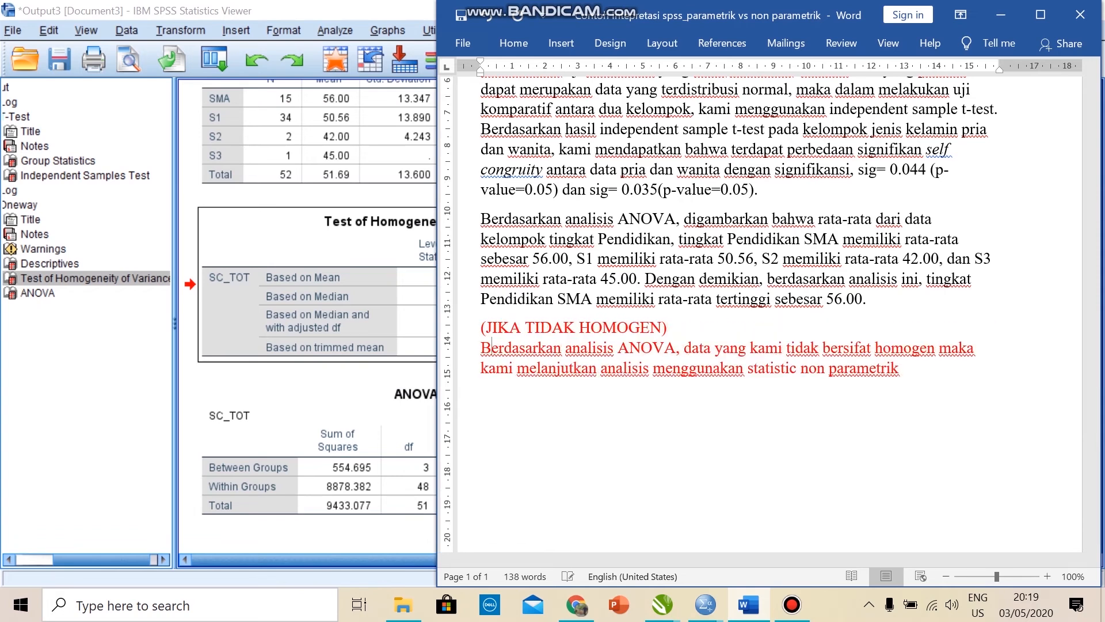
Step: Start a new paragraph below the red non-homogeneous sentence and set its font colour to Automatic
scroll(574, 373, down, 1)
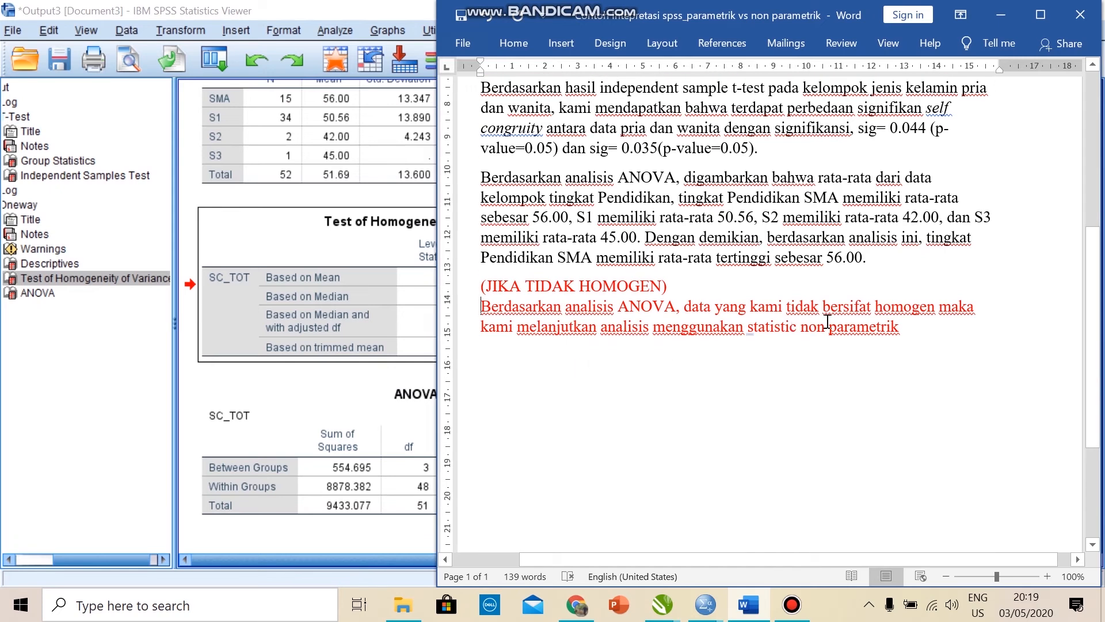
click(907, 332)
key(Return)
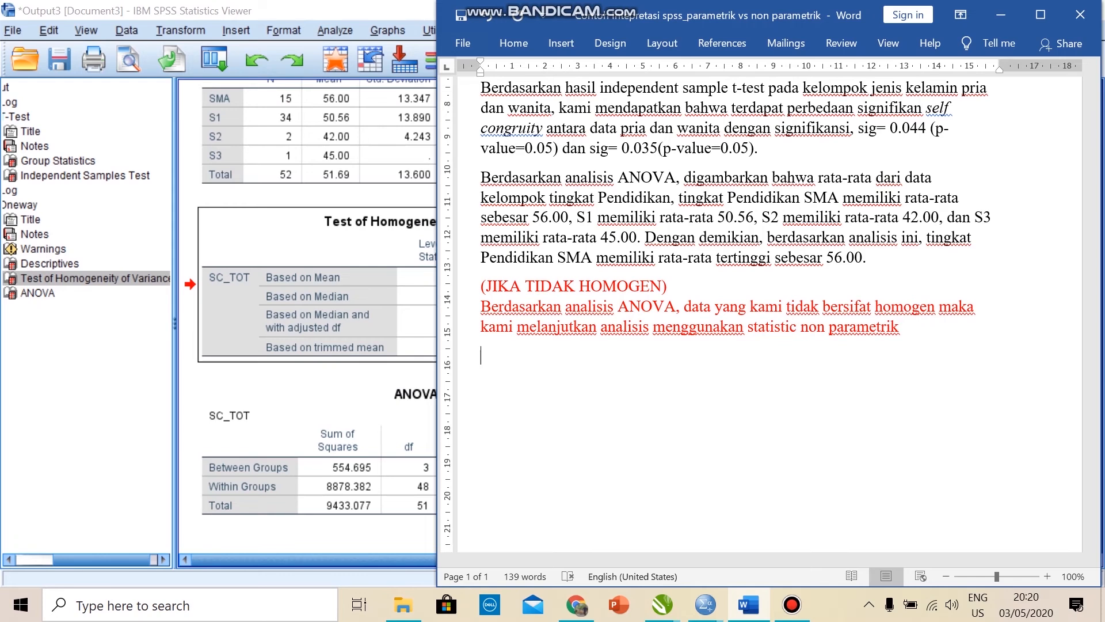
text(Berd)
key(BackSpace)
key(BackSpace)
key(BackSpace)
key(BackSpace)
right_click(490, 361)
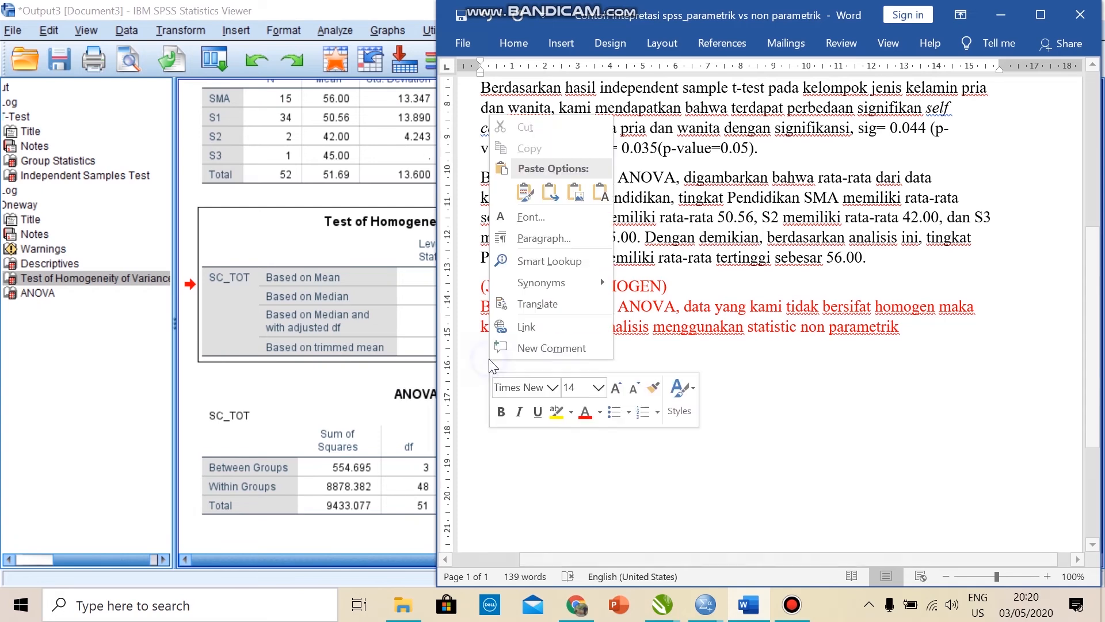
click(599, 412)
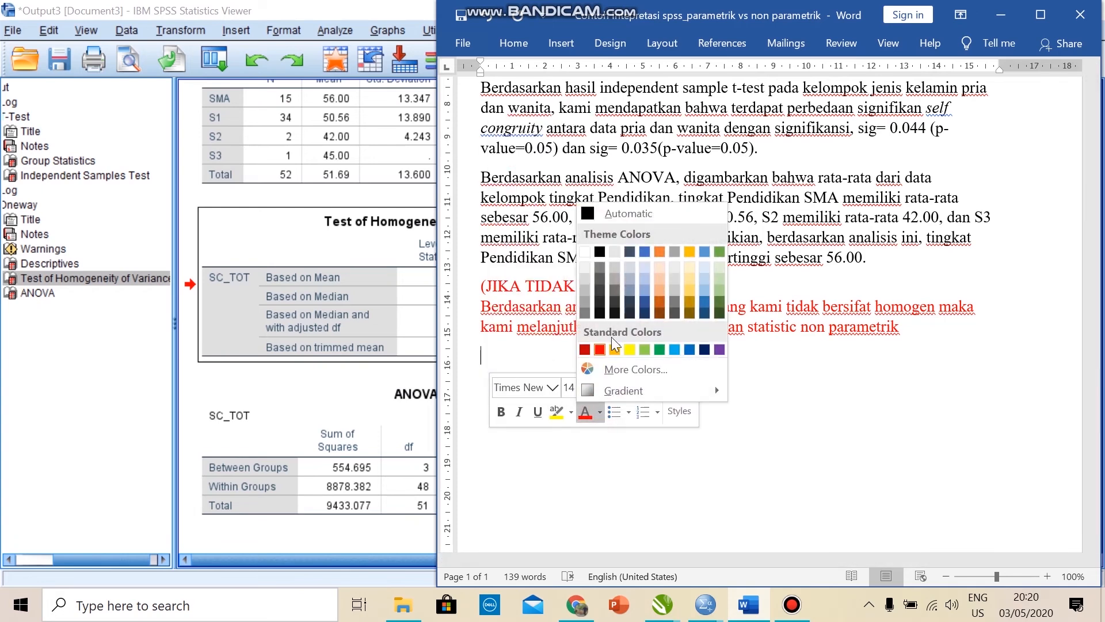
click(593, 214)
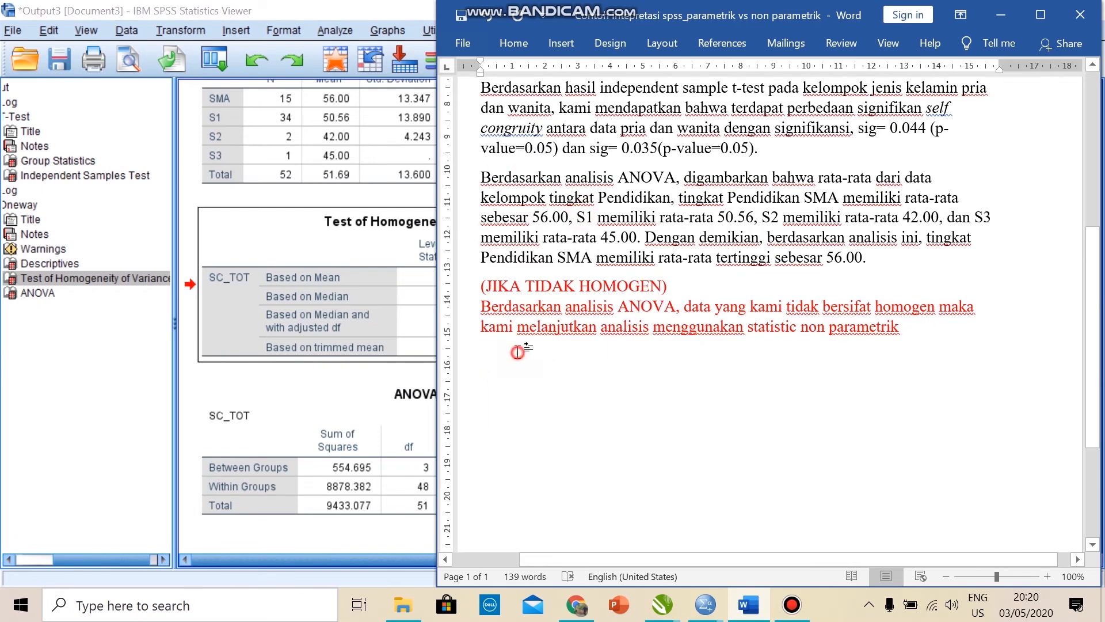
Step: Write "Berdasarkan analisis ANOVA, data yang kami ambil bersifat homogen." and insert "ambil" before "tidak" in the red sentence
text(Berdasarkan analisis ANOVA, data )
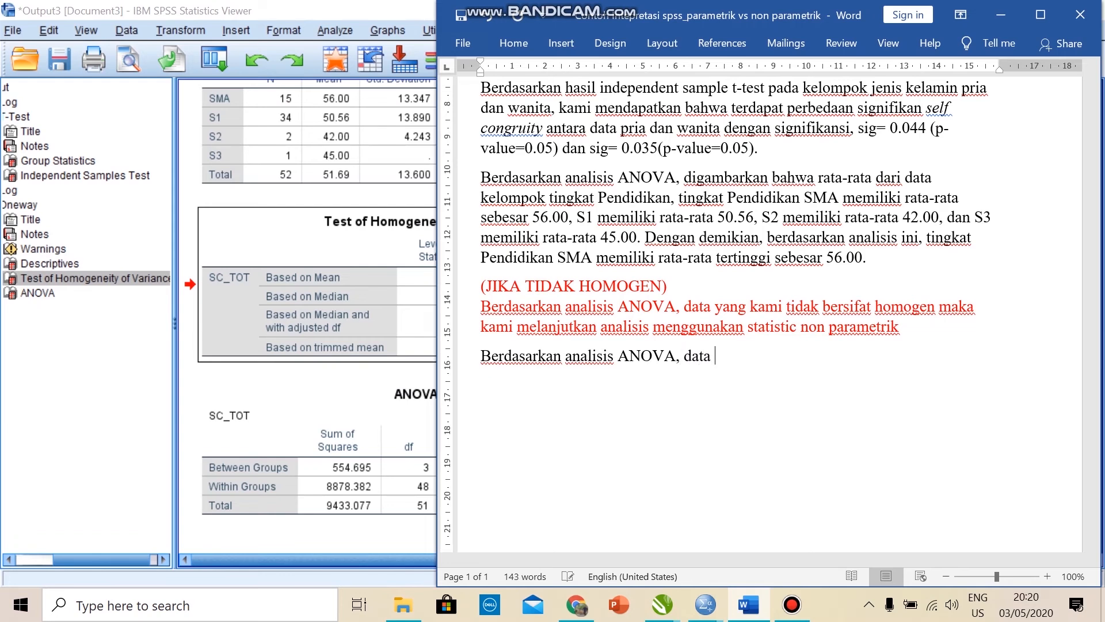
text(yang kami am)
key(BackSpace)
key(BackSpace)
text(i ambil)
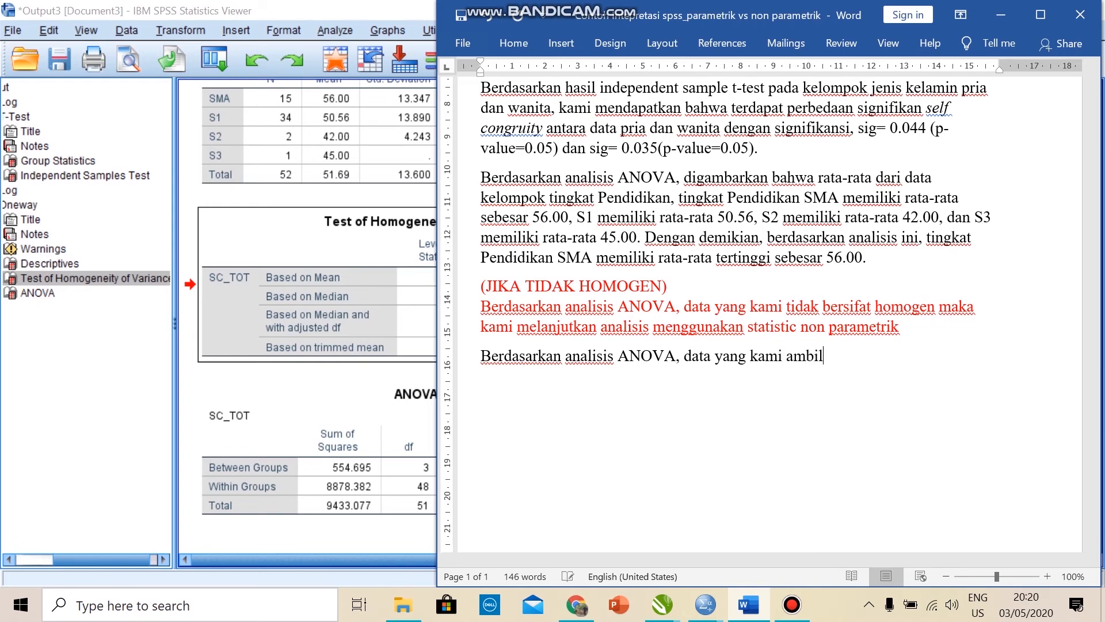
text( bersifat )
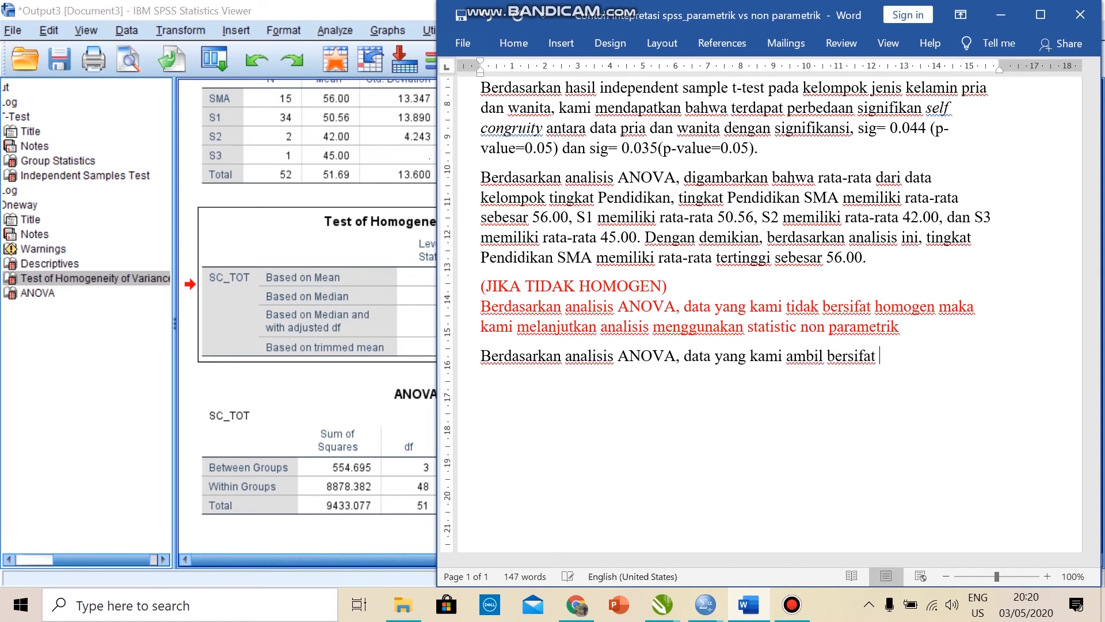
text(homogen.)
click(787, 310)
text(ambil)
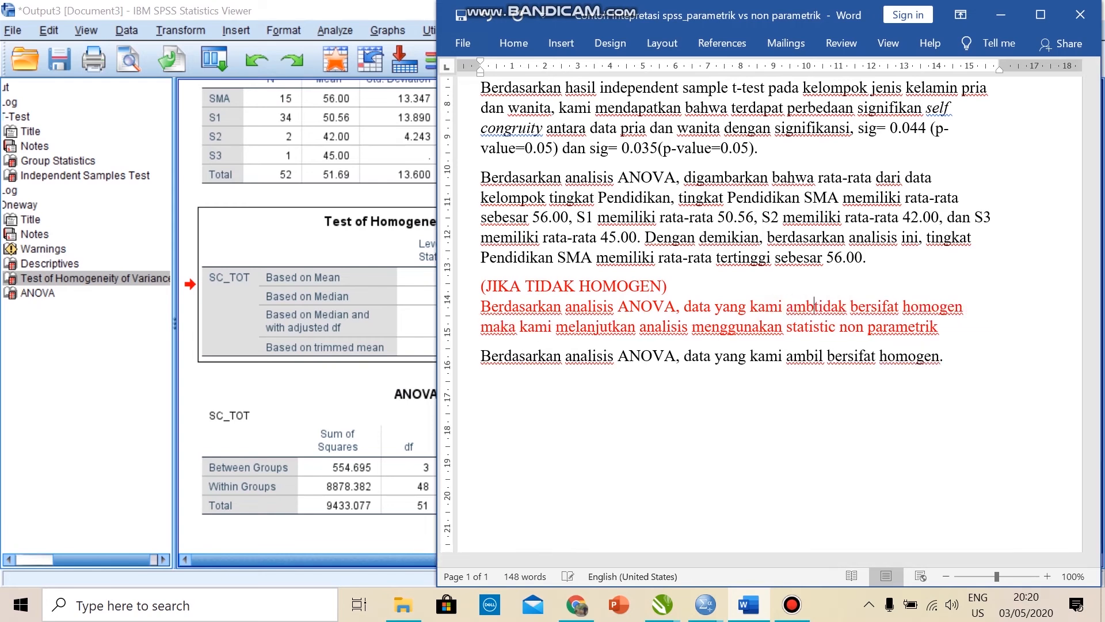
Step: Replace the full stop after "homogen" in the black sentence with ", dengan signifikansi sebesar"
click(947, 356)
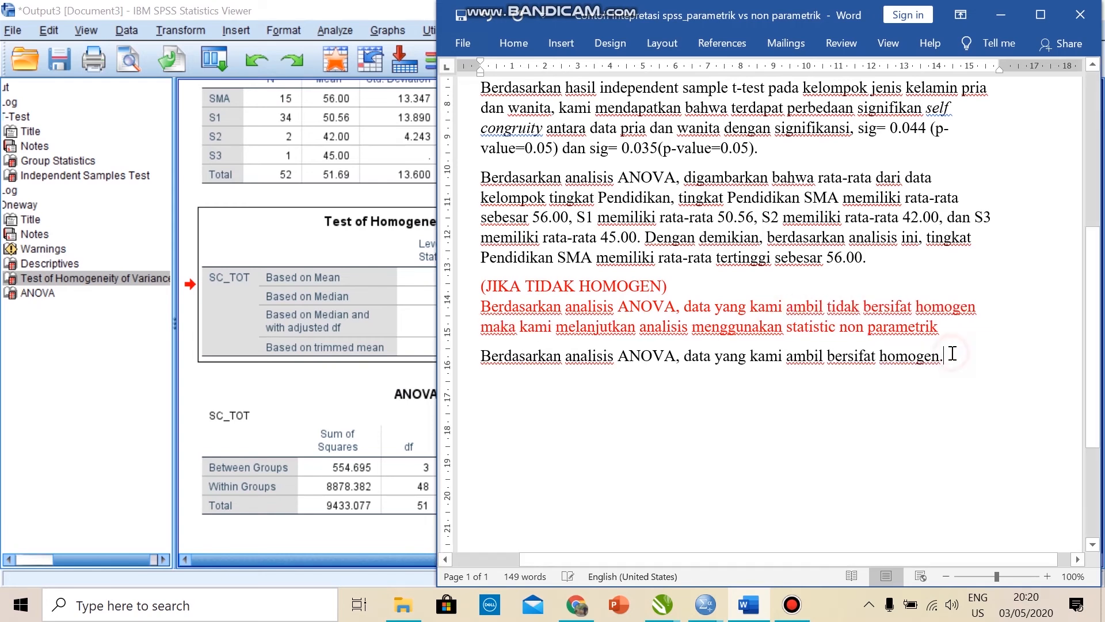
click(786, 604)
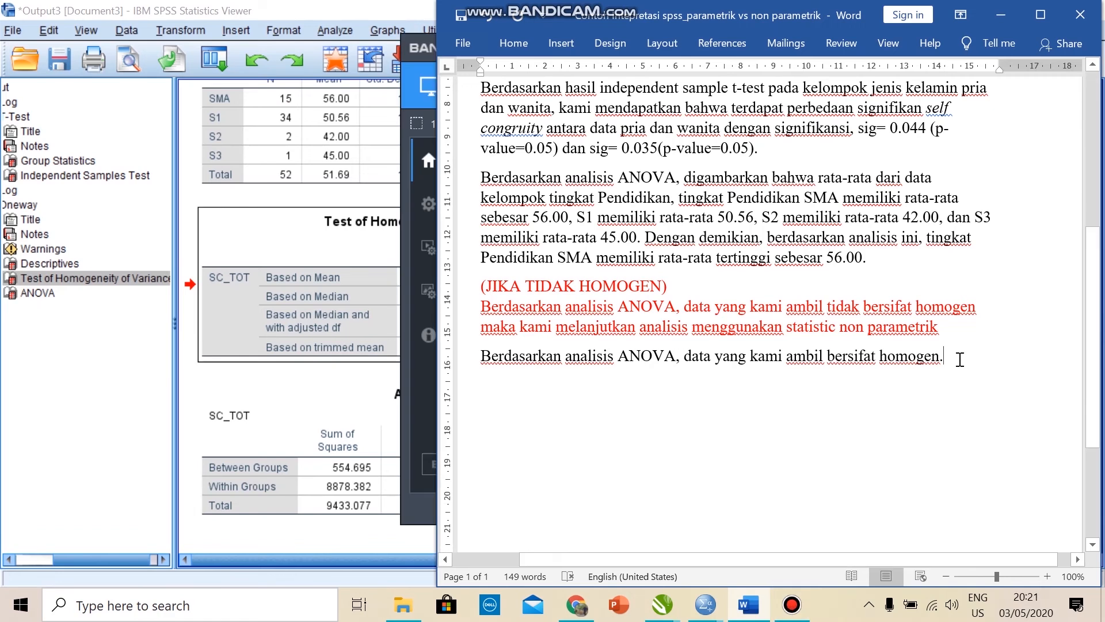
key(BackSpace)
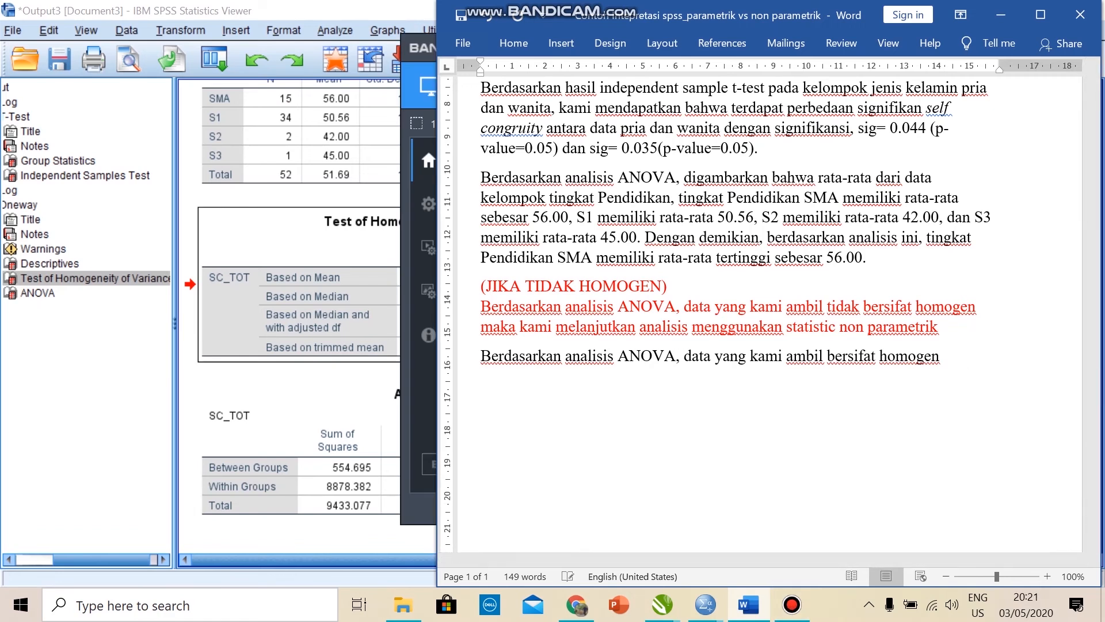
text(, dengan signifikan)
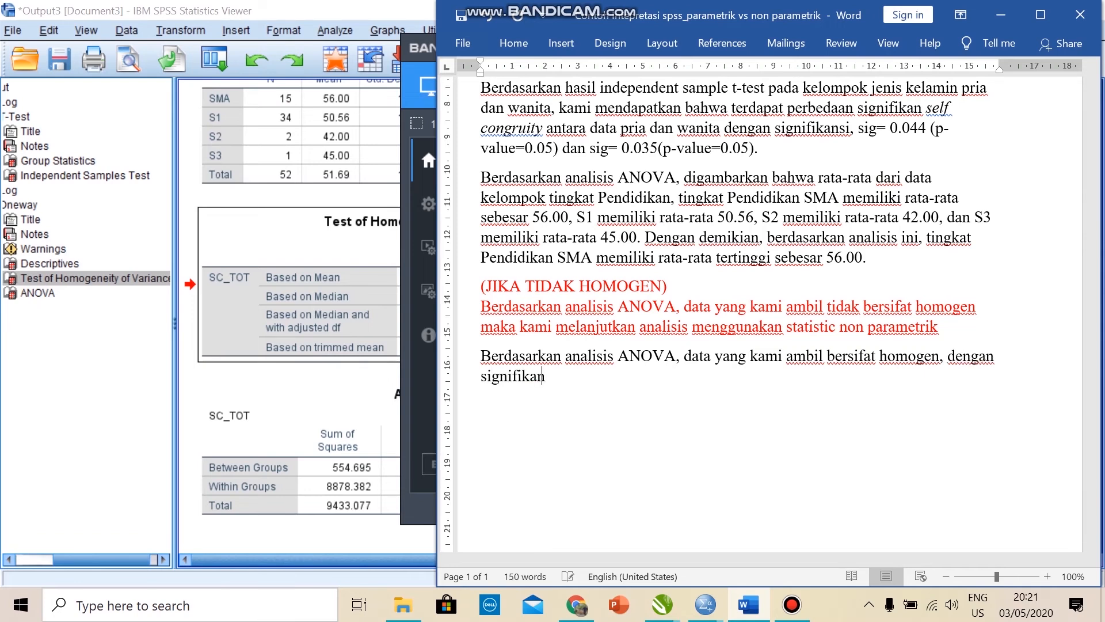
text(si sebesar)
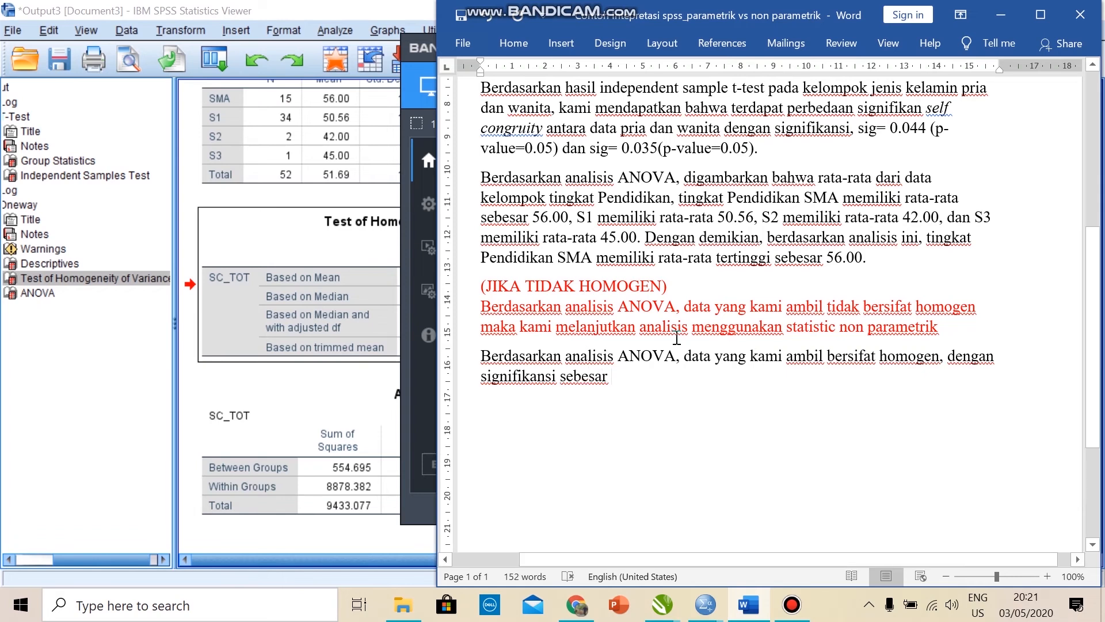
Step: Check the homogeneity test in SPSS, and resize and move the Word window so the table's Sig. column stays visible
click(356, 375)
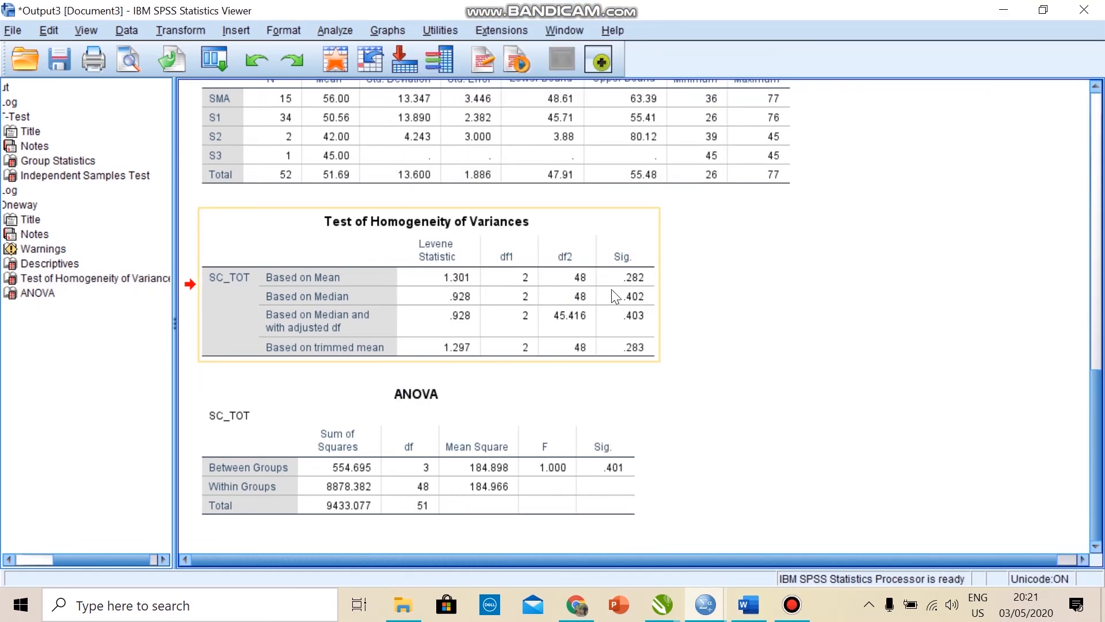
key(alt+Tab)
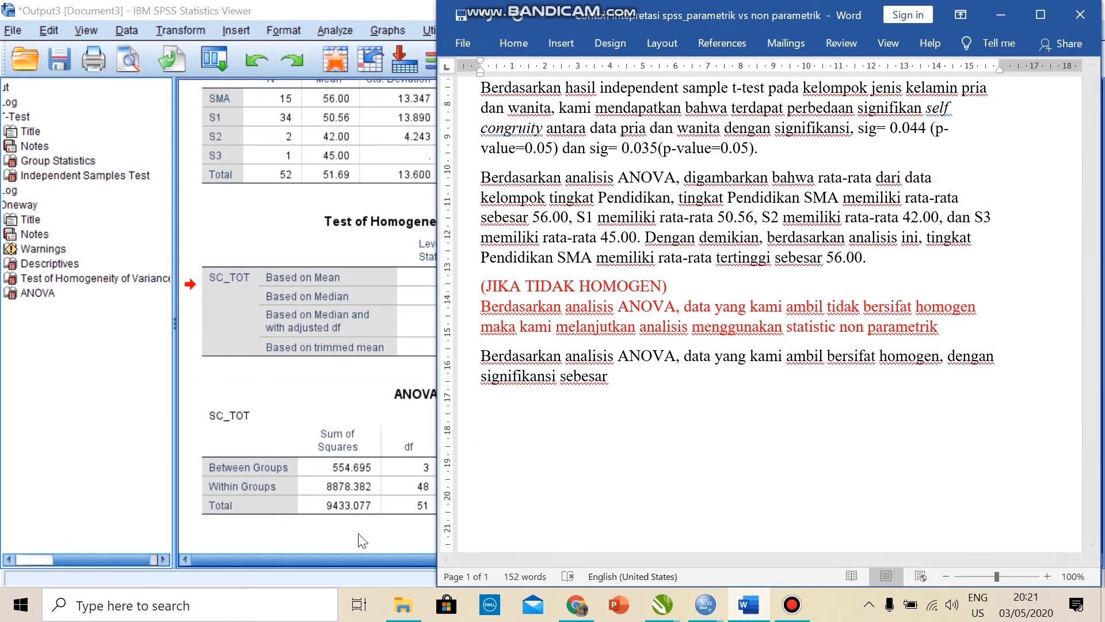
drag(441, 335, 547, 333)
drag(795, 5, 293, 110)
scroll(240, 351, down, 2)
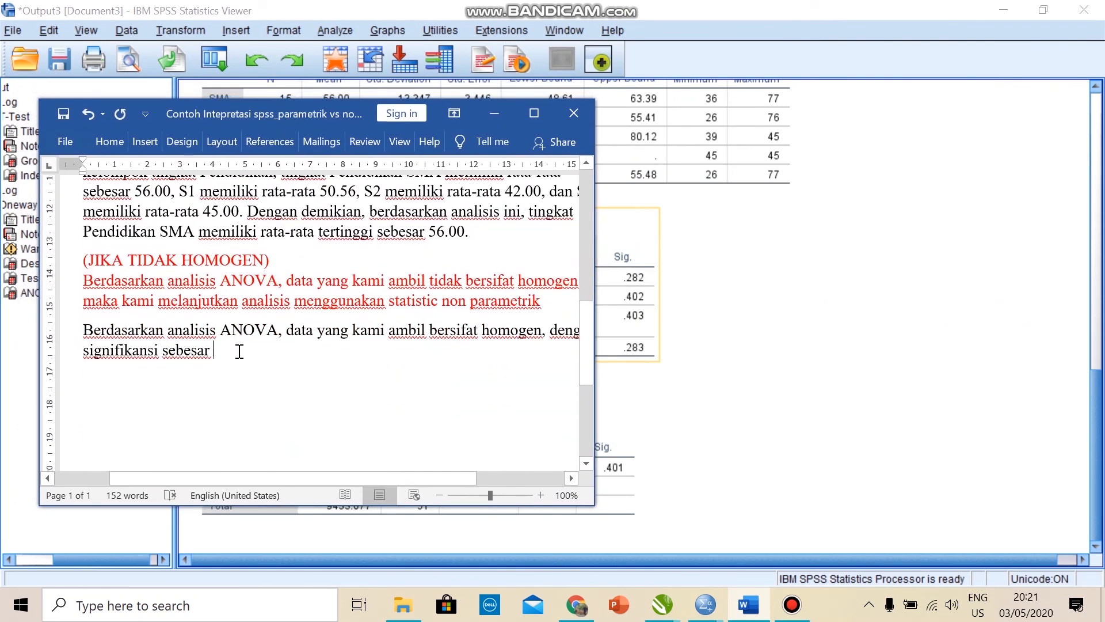
Step: Continue the sentence after "sebesar" with "0.282 (p-value= 0.05)"
text(0,)
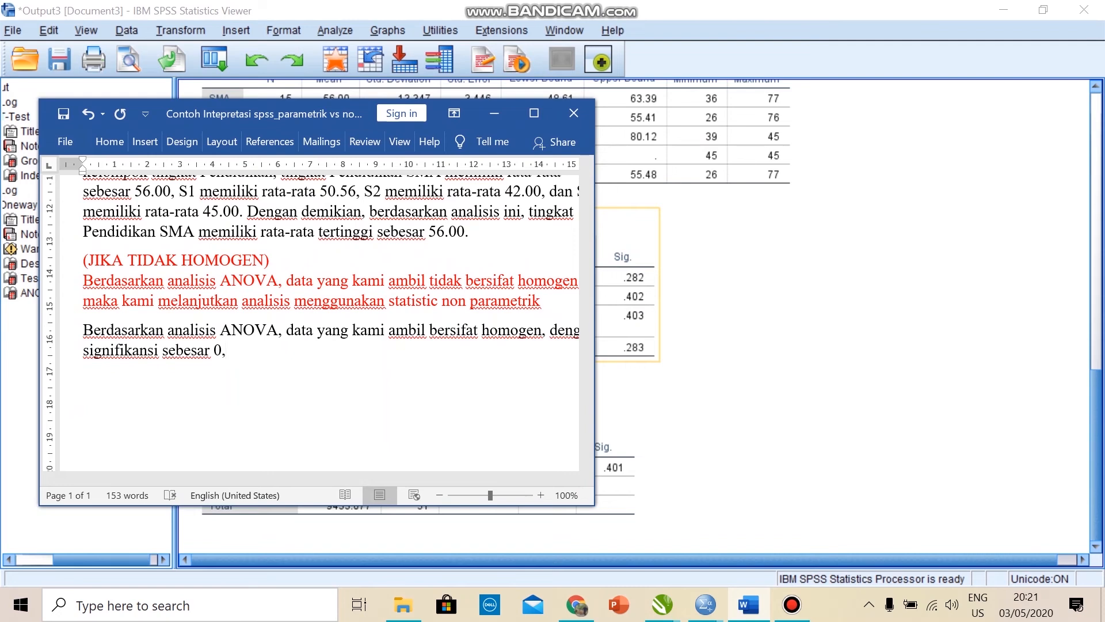
key(BackSpace)
text(.282)
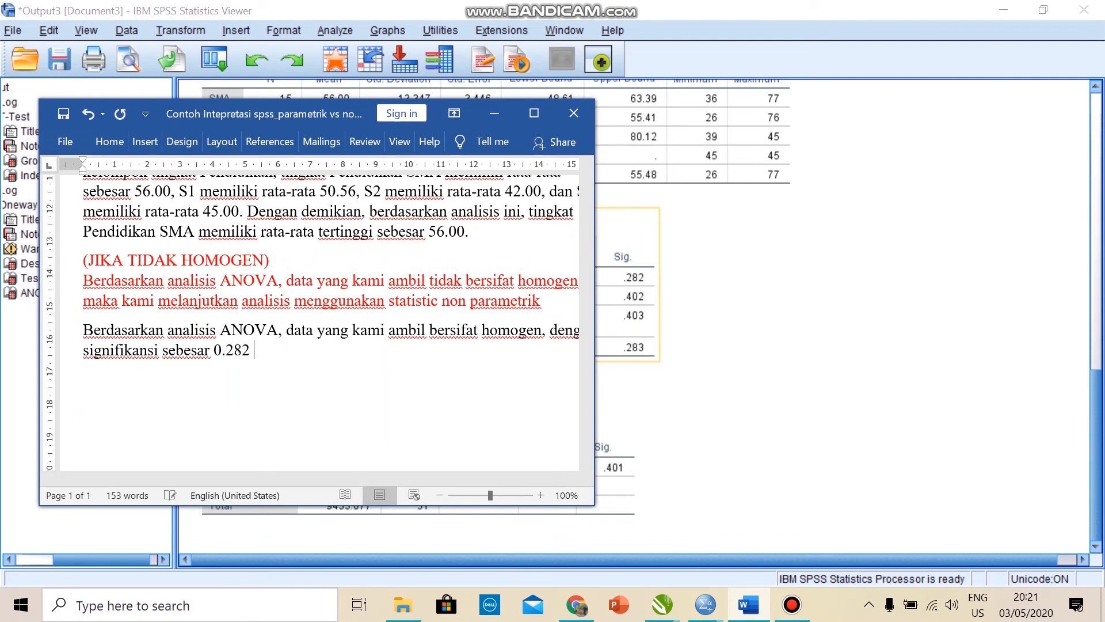
text( (p-value= 0.05))
Step: Copy the text "(p-value= 0.05)" at the end of the sentence
key(shift+Left)
key(shift+Left)
key(shift+Left)
key(shift+Left)
key(shift+Left)
key(ctrl+shift+Left)
key(ctrl+shift+Left)
key(ctrl+shift+Left)
key(ctrl+shift+Left)
key(ctrl+shift+Left)
key(ctrl+c)
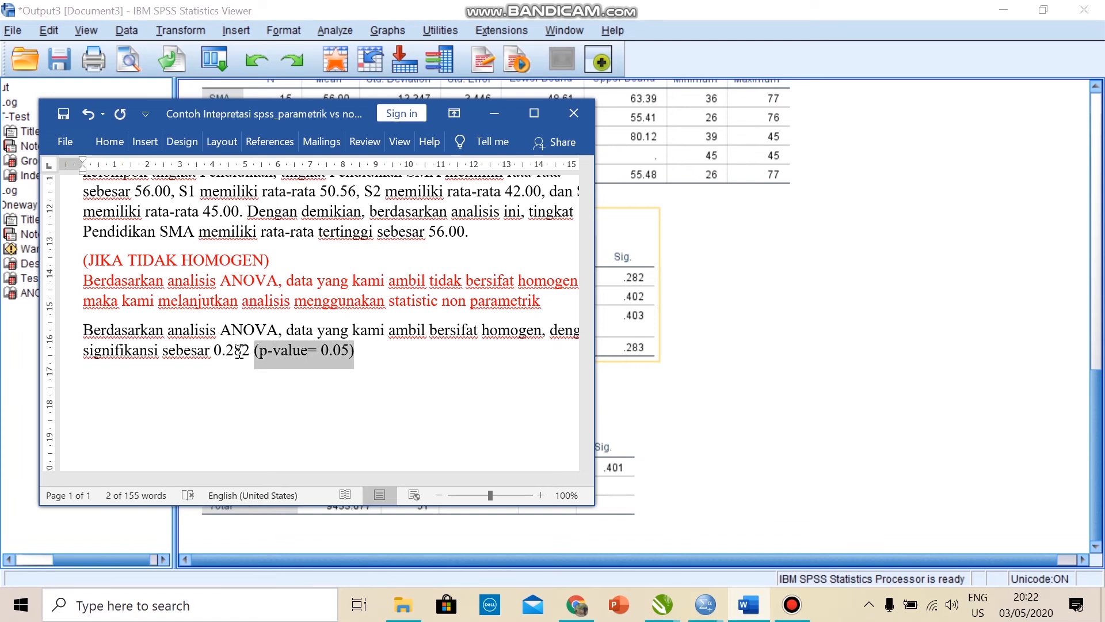
Step: Insert "sig=" before 0.282 and continue the sentence with ", sig= 0.402, sig=0.403, sig= 0.283"
key(Left)
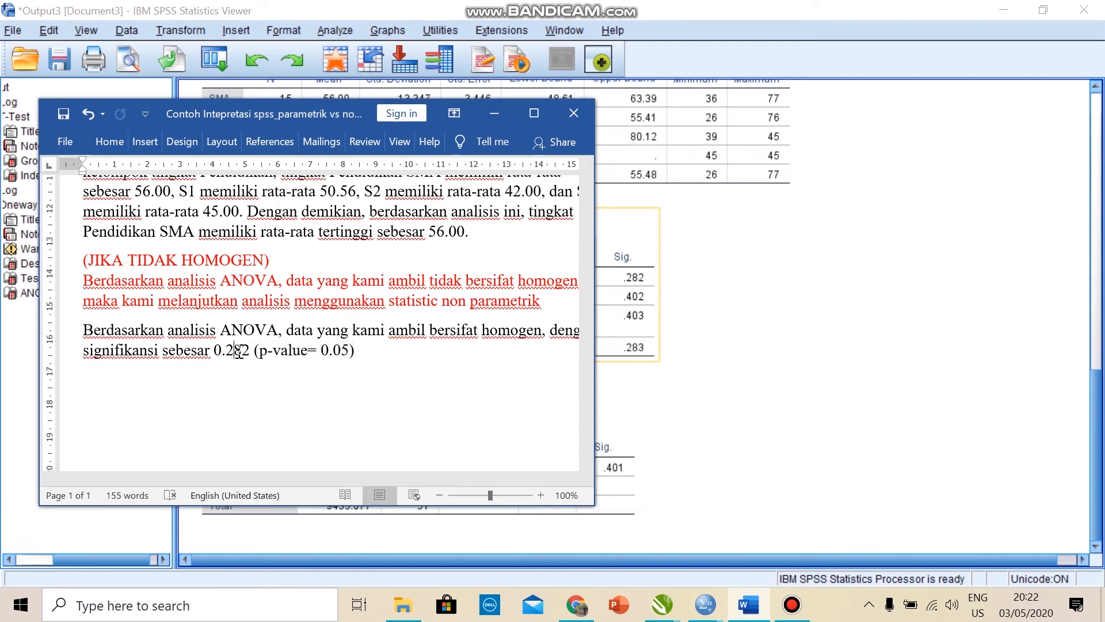
text(sig=)
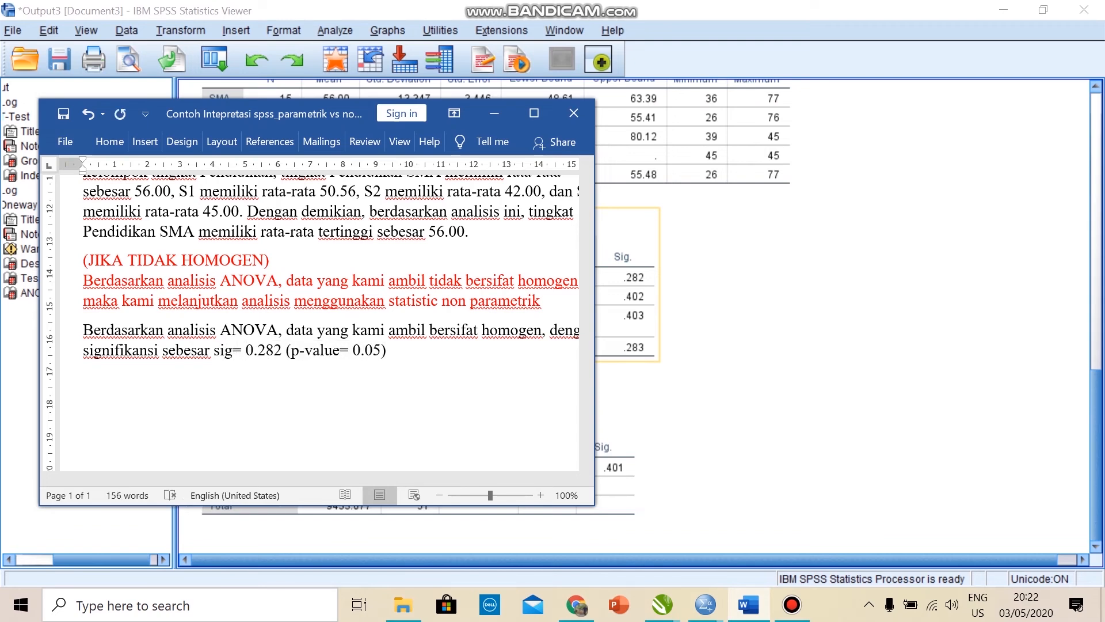
click(395, 351)
text(,)
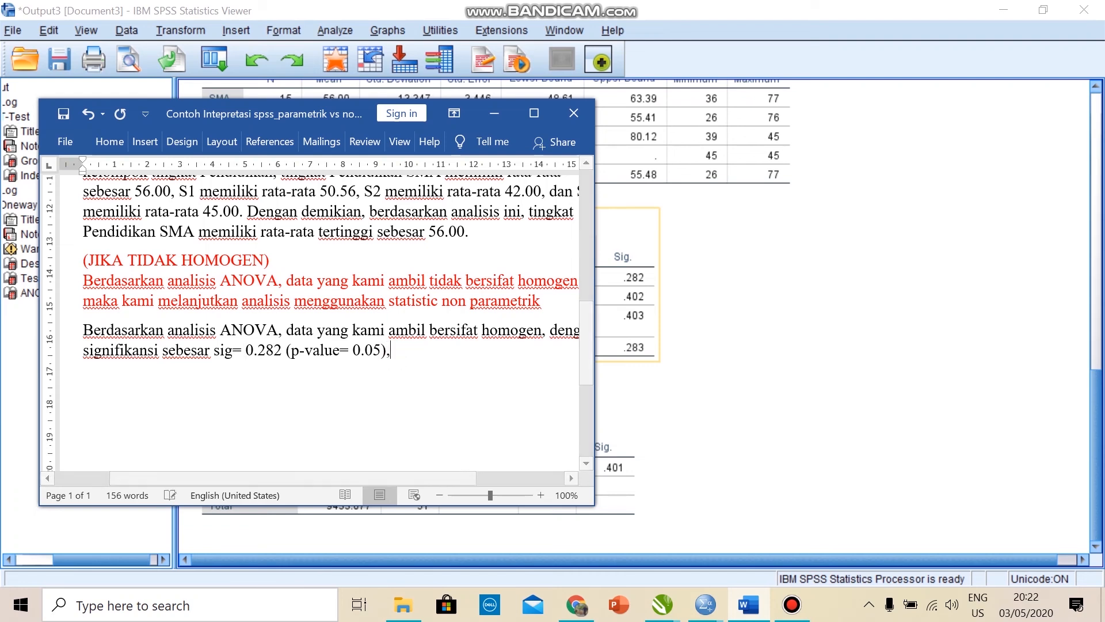
text( sig= )
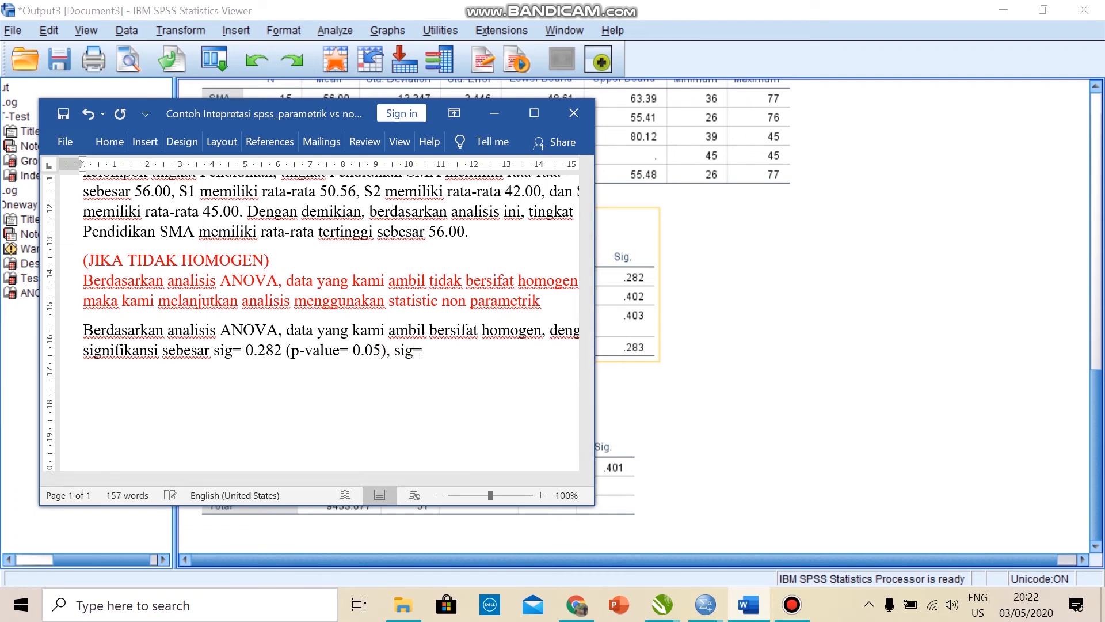
text(0.402, sig=0.403)
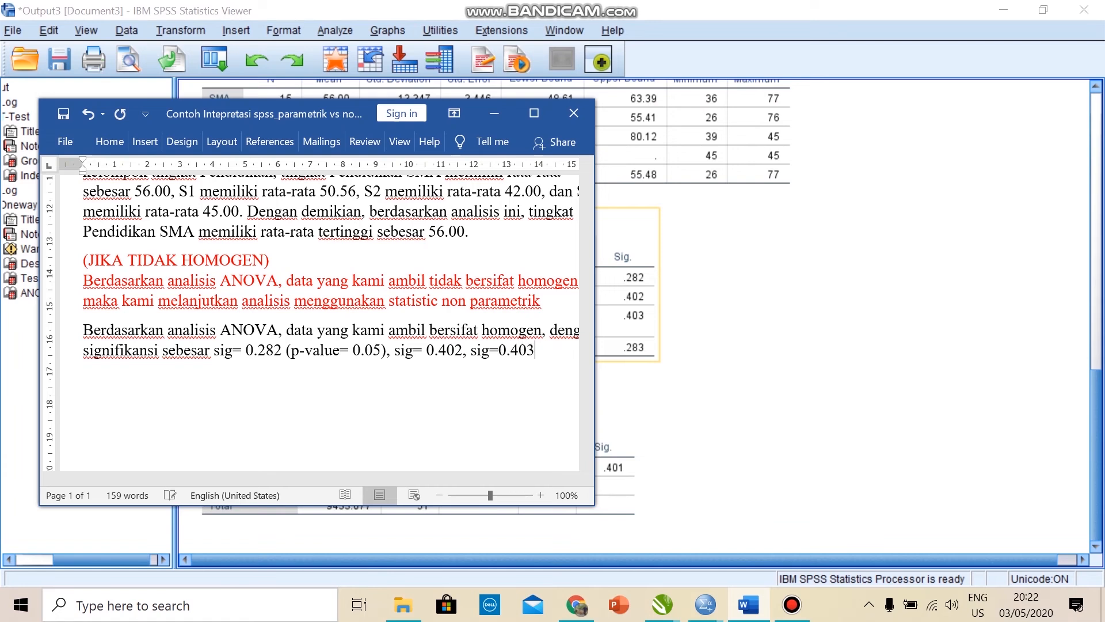
text(, sig= 0)
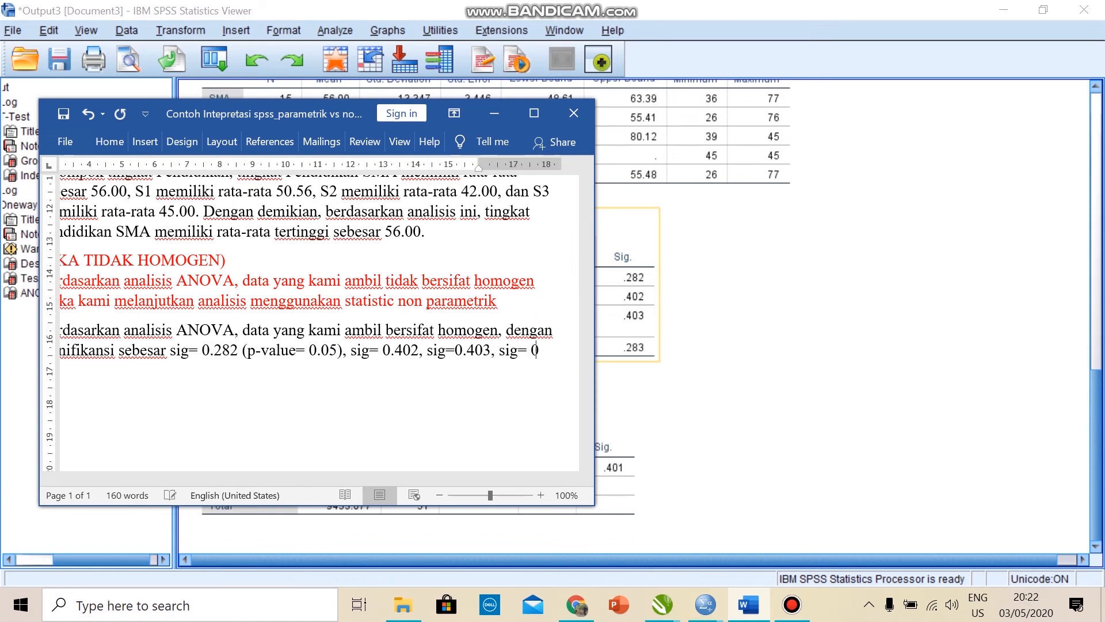
text(.283)
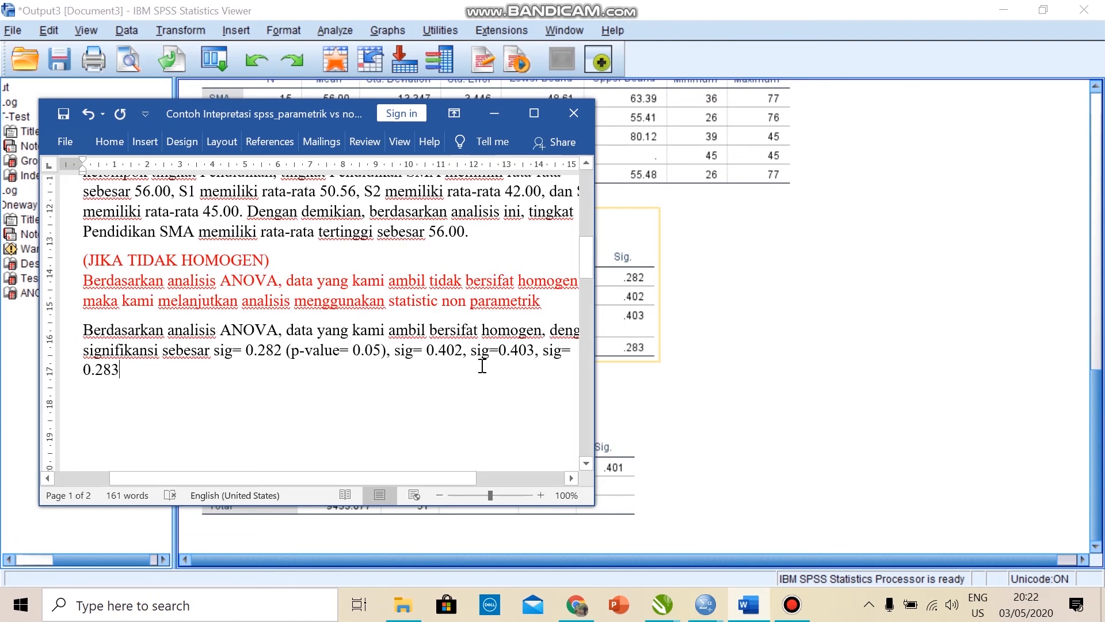
Step: Paste "(p-value= 0.05)" after 0.402, 0.403 and 0.283, and end the sentence with a full stop
click(461, 349)
key(ctrl+v)
drag(454, 476, 416, 477)
click(146, 374)
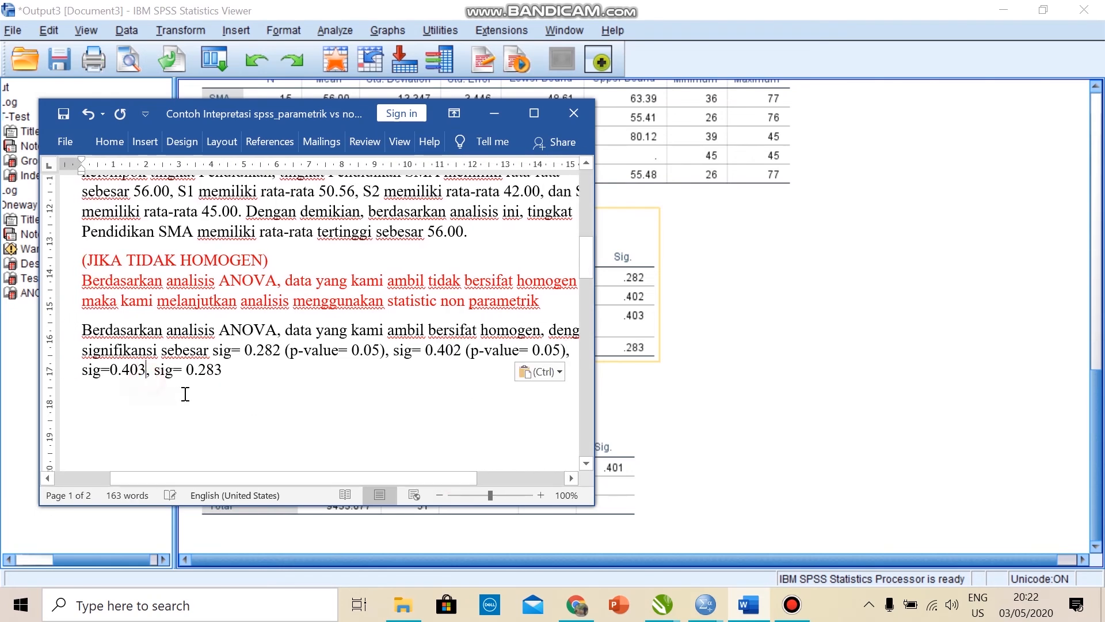
key(ctrl+v)
click(333, 371)
key(ctrl+v)
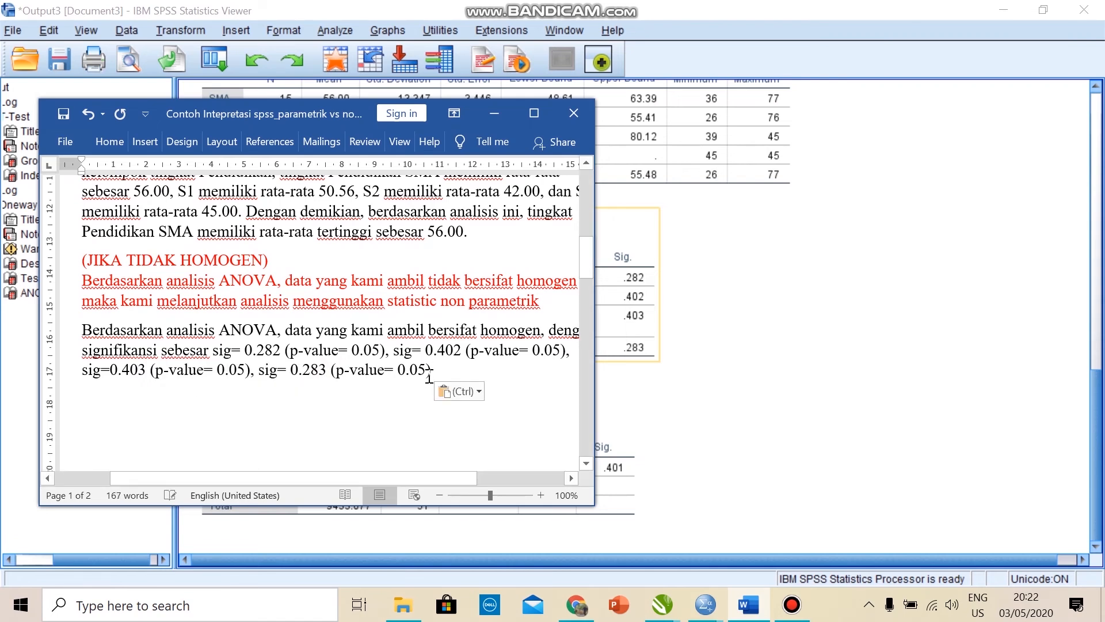
text(.)
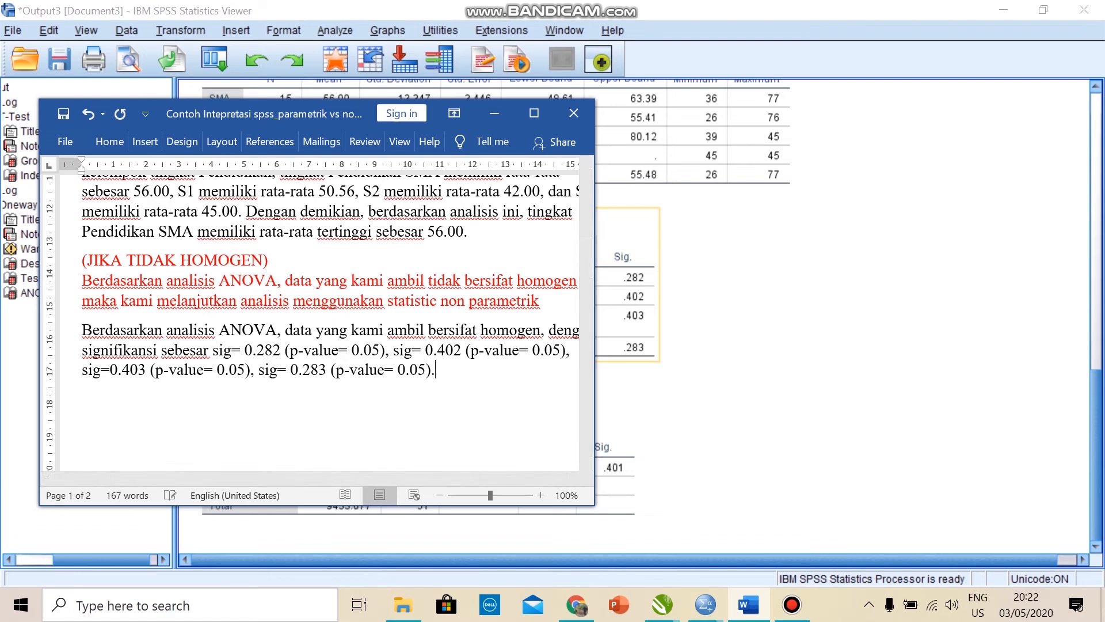
Step: Start a new empty paragraph below the homogeneity sentence
drag(434, 478, 399, 475)
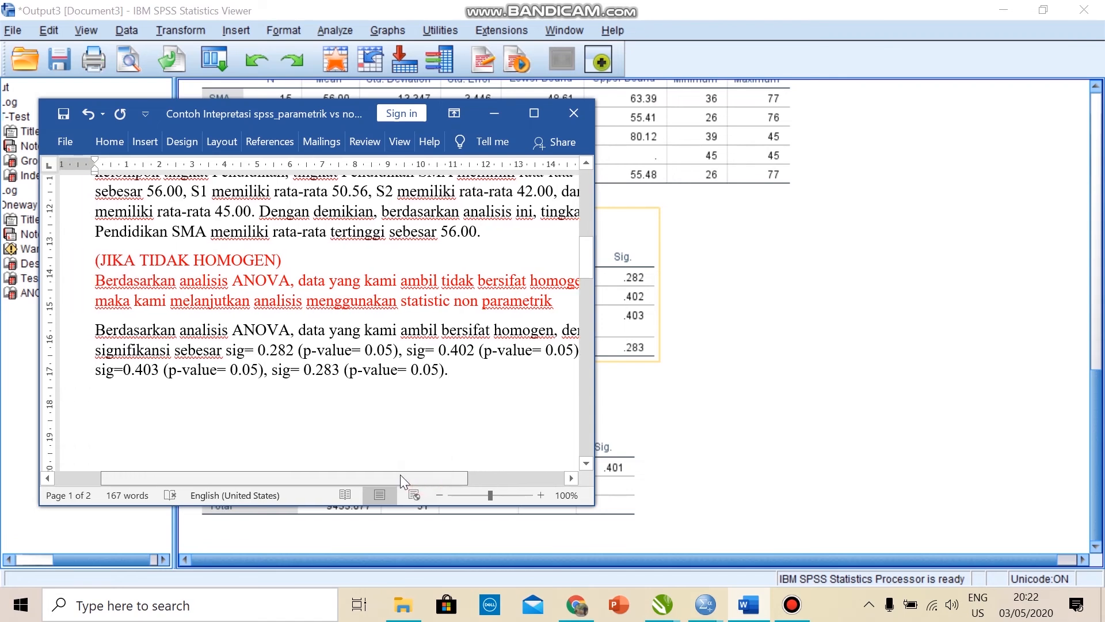
click(462, 374)
key(Return)
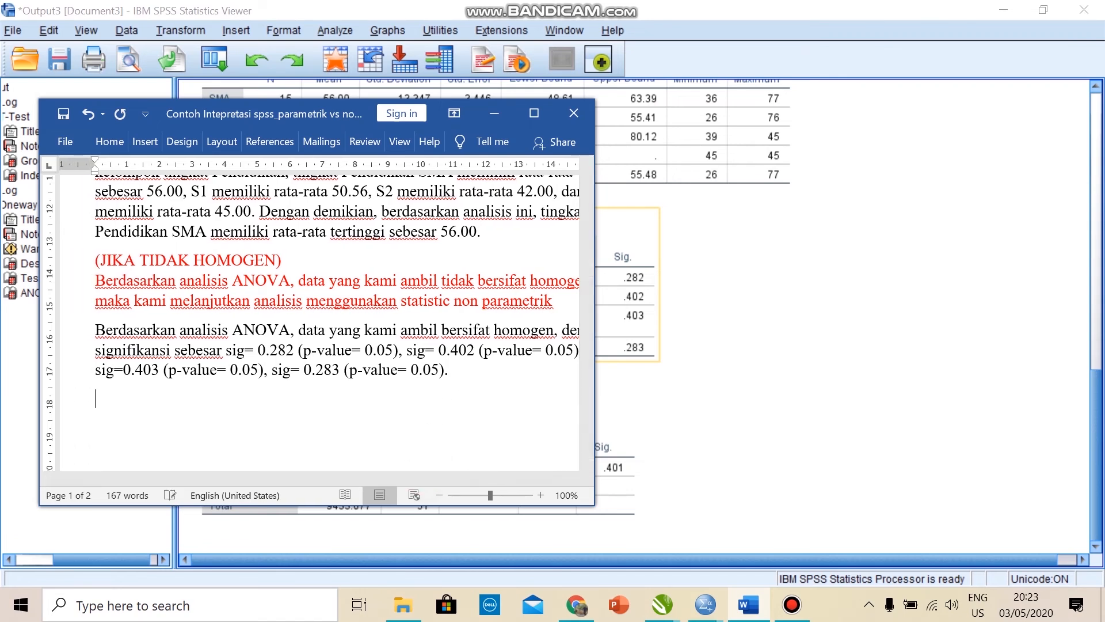
Step: Switch to SPSS to examine the Sig. value in the ANOVA table, and return to the Word report
click(749, 369)
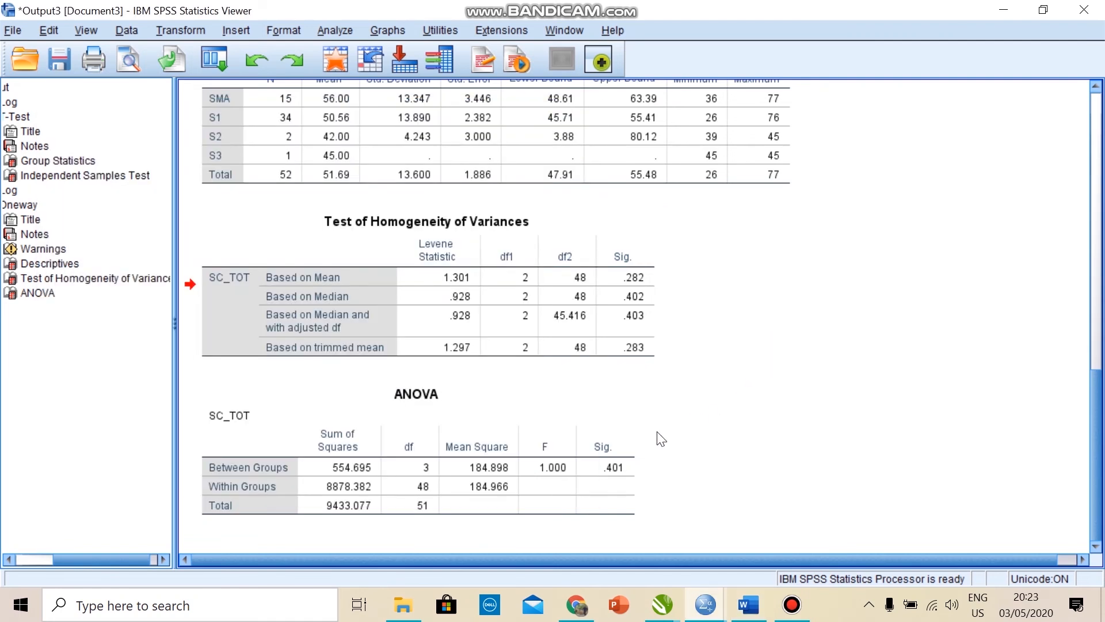
click(617, 471)
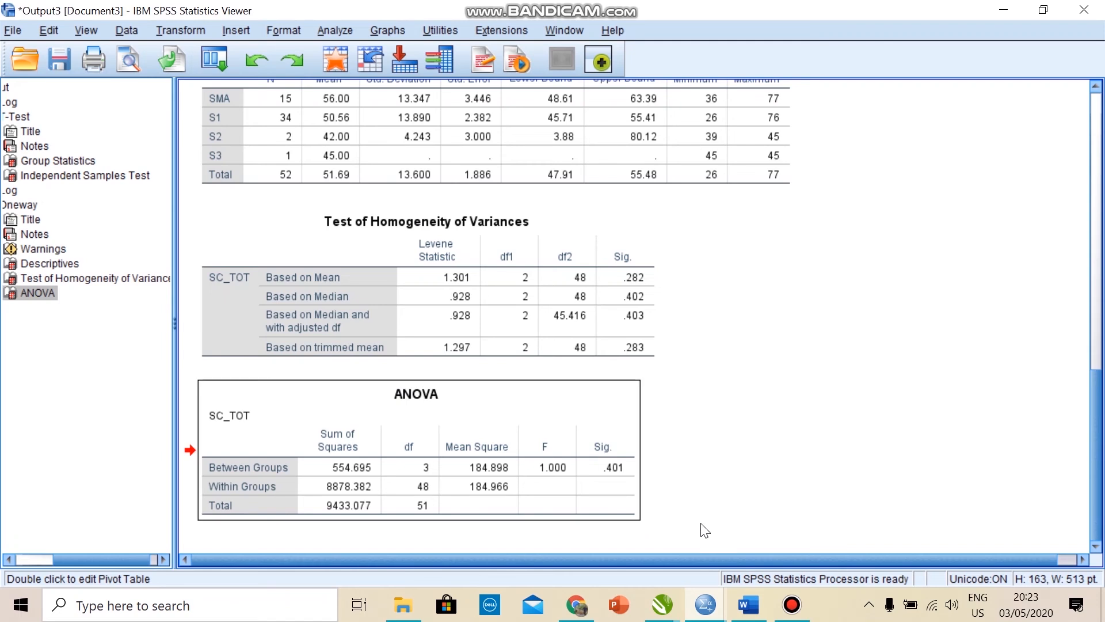
click(743, 605)
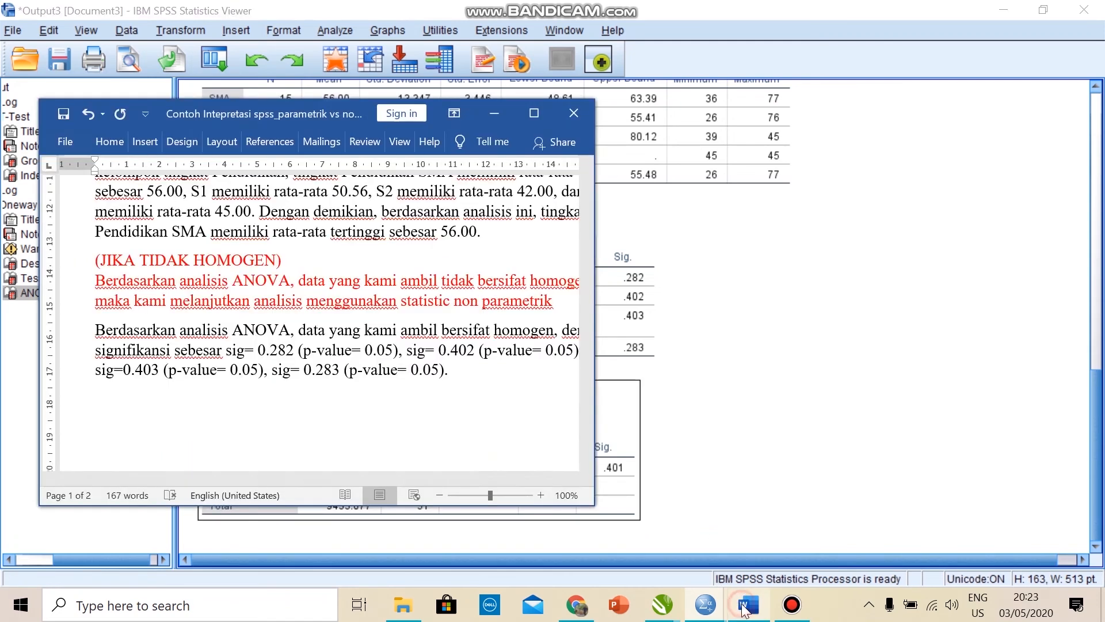
Step: Replace "ANOVA" with "analisis homogenitas" in the red paragraph about non-homogeneous data
scroll(228, 415, down, 1)
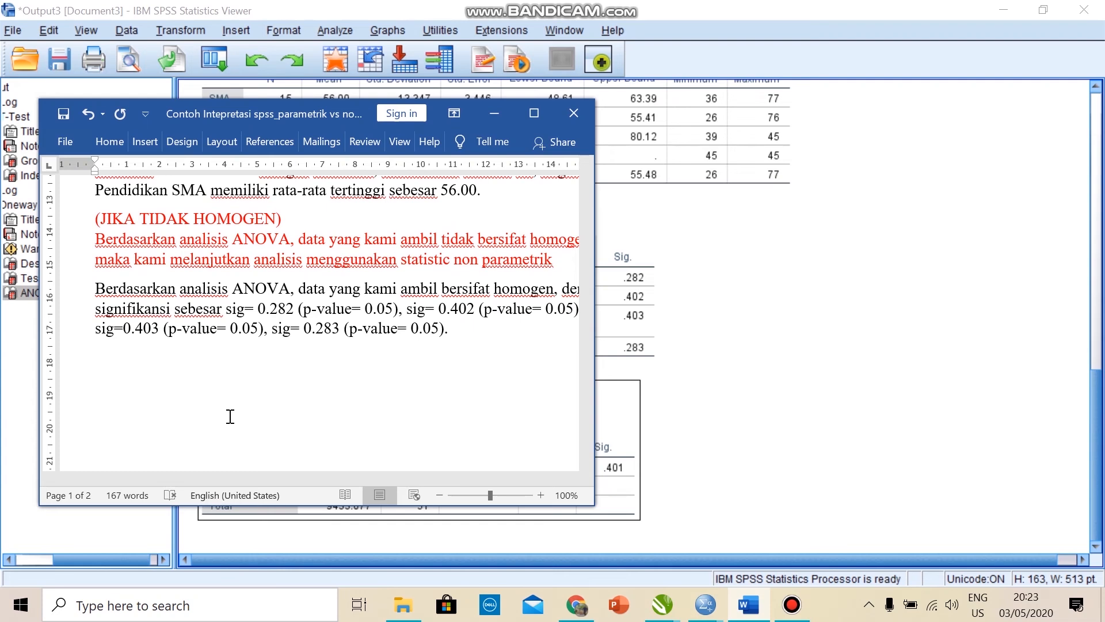
scroll(230, 414, up, 2)
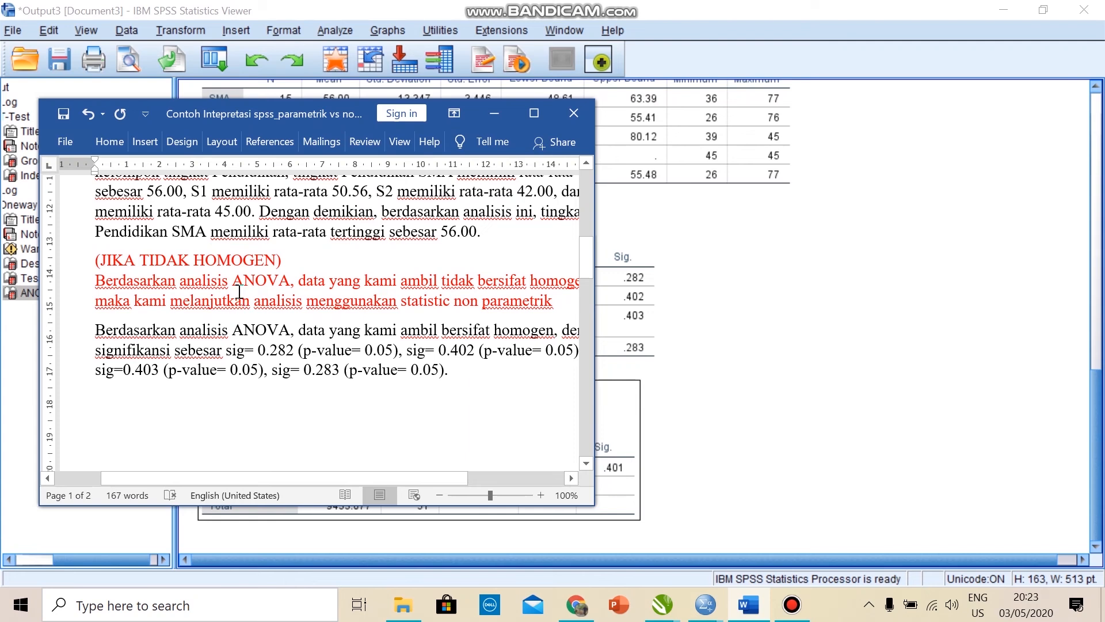
drag(232, 281, 286, 285)
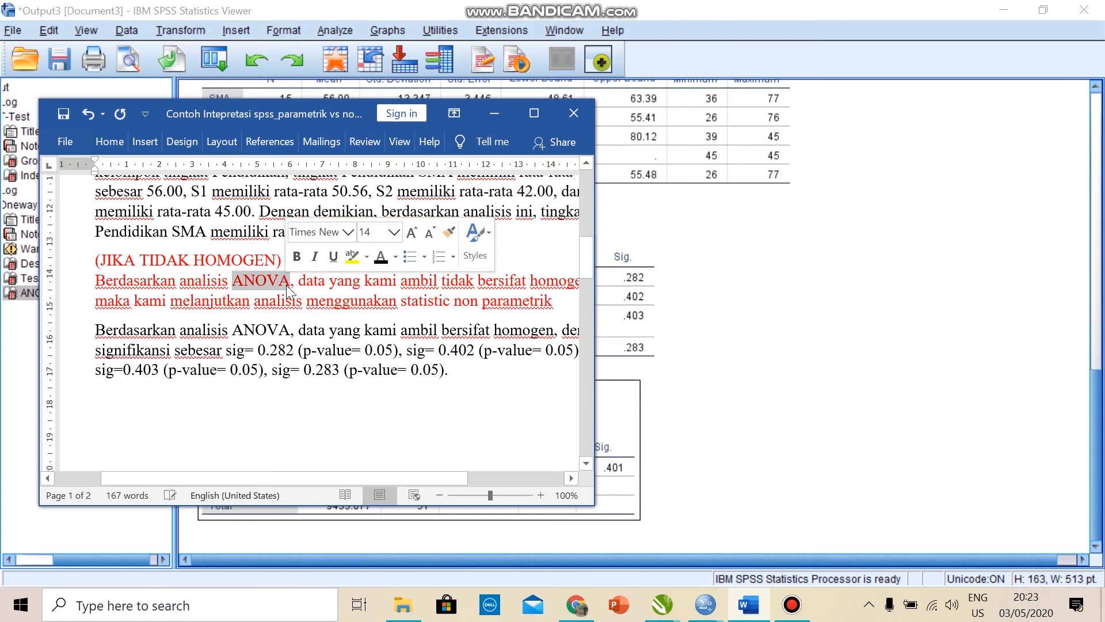
text(analisis homogenitas)
Step: Replace "ANOVA" with "homogenitas" in the black sentence stating that the data are homogeneous
click(233, 349)
key(shift+Home)
double_click(288, 347)
text(h)
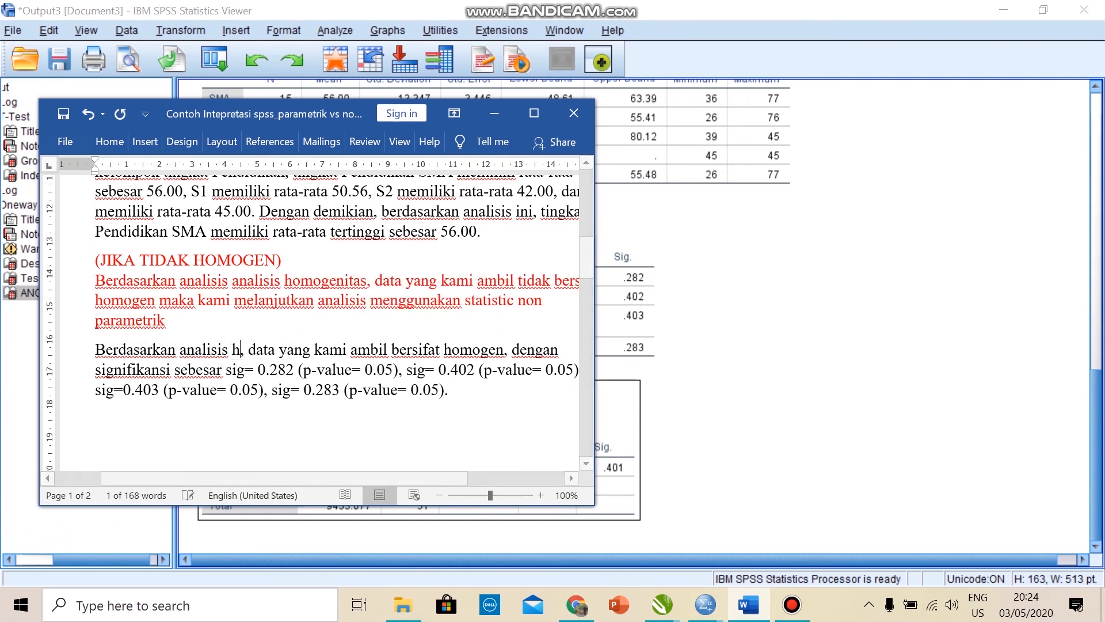
text(omogenitas)
Step: Insert "deskripsi" before "analisis ANOVA" in the paragraph describing the group means
scroll(288, 347, up, 2)
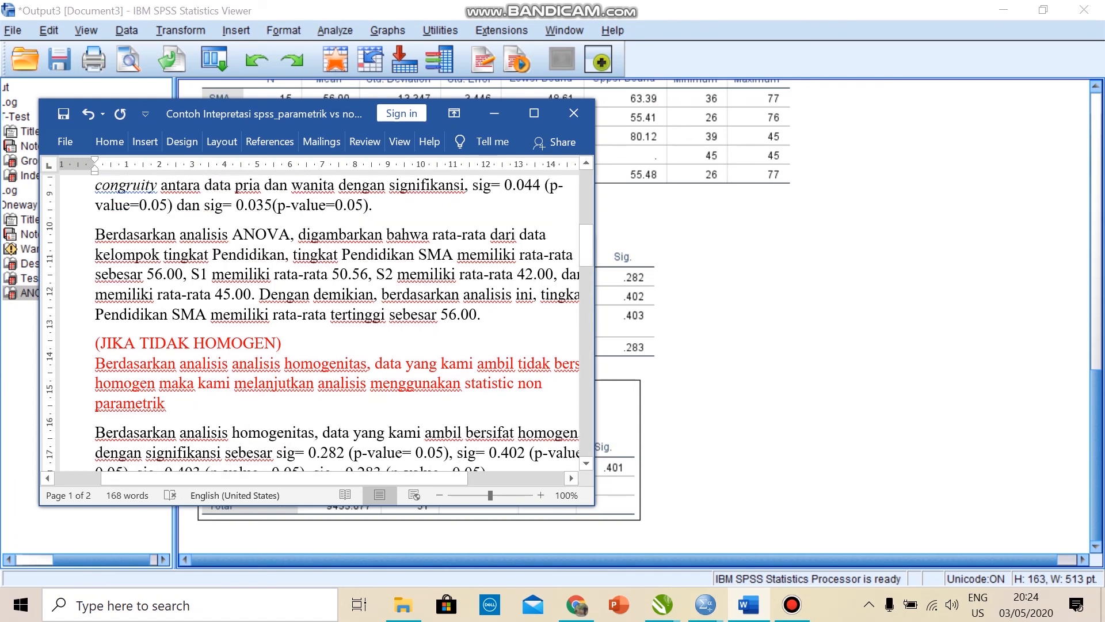
click(180, 235)
text(deskripsi)
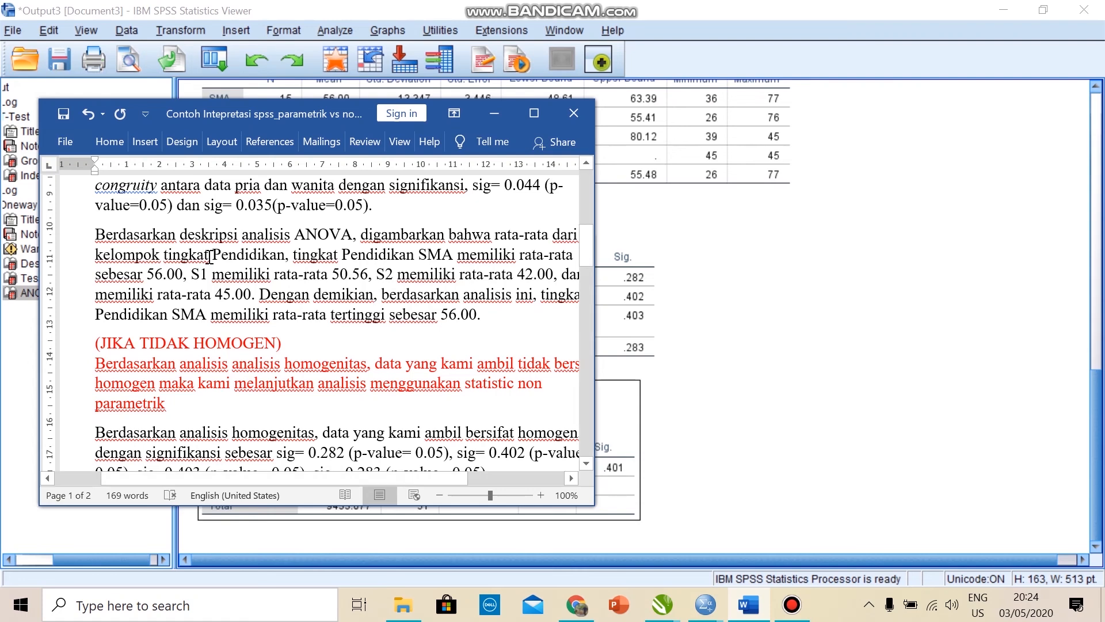
Step: Begin the empty paragraph below the homogeneity sentence with "Berdasarkan analisis ANOVA,"
scroll(211, 256, down, 2)
scroll(230, 271, up, 3)
scroll(343, 268, down, 2)
scroll(343, 268, down, 3)
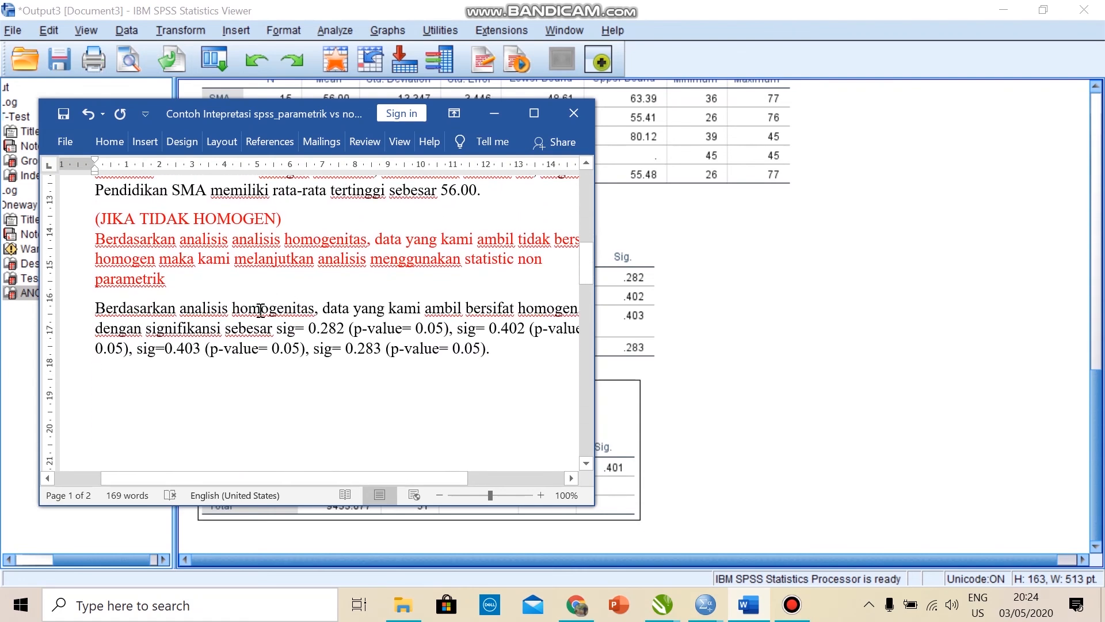
click(237, 375)
text(Berdasarkan)
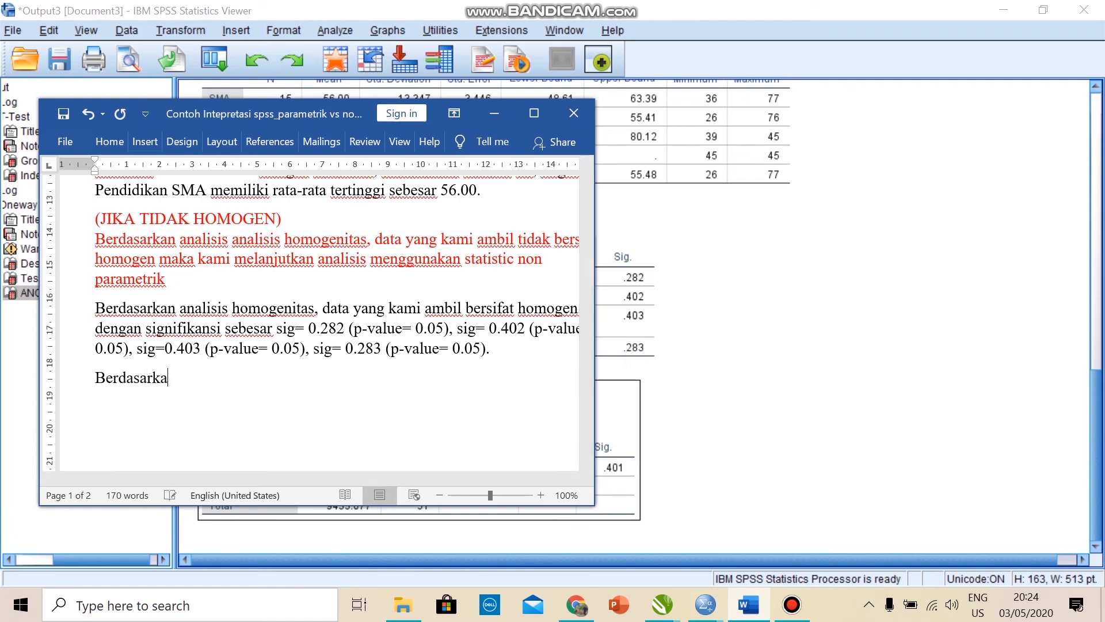
text(analisis ANOVA,)
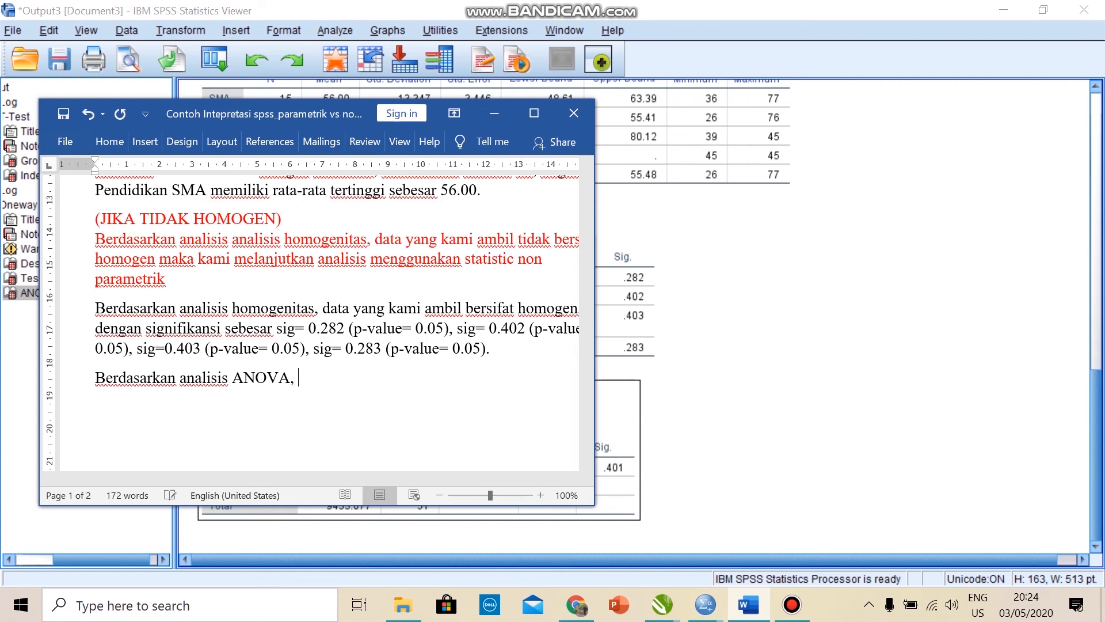
Step: Continue the new ANOVA sentence with "data pada kelompok tingkat pendidikan"
text(data pad)
text(a pene)
key(BackSpace)
key(BackSpace)
key(BackSpace)
key(BackSpace)
text(kelompok tingkat pendidikan)
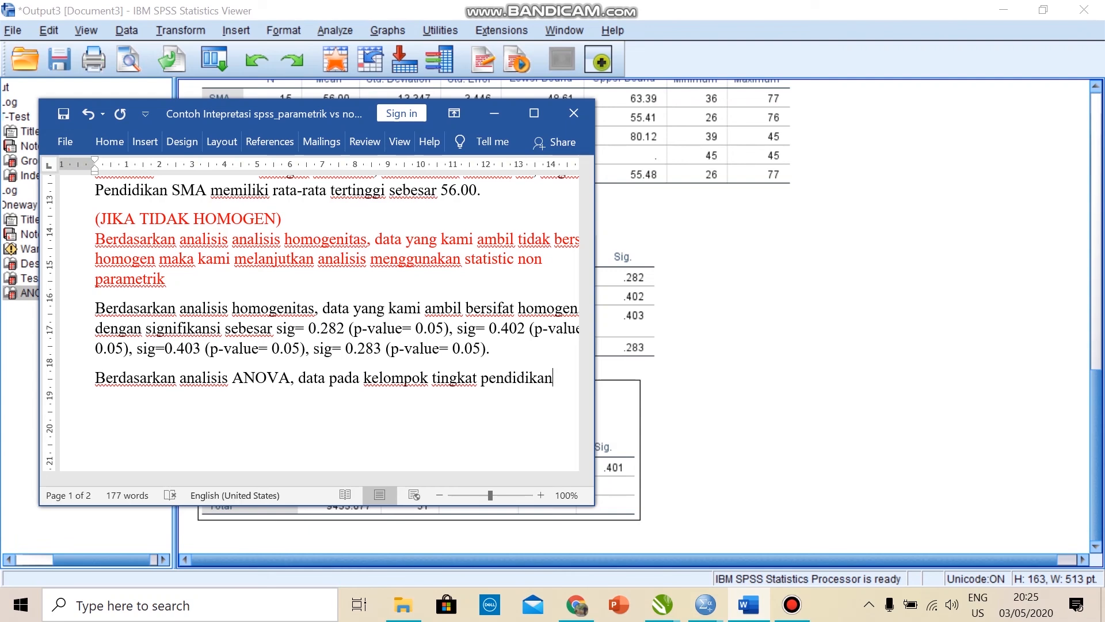
Step: Complete the ANOVA sentence with "tidak memiliki perbedaan yang signifikan, sig= 0.401 (p-value=0.05)"
text( t)
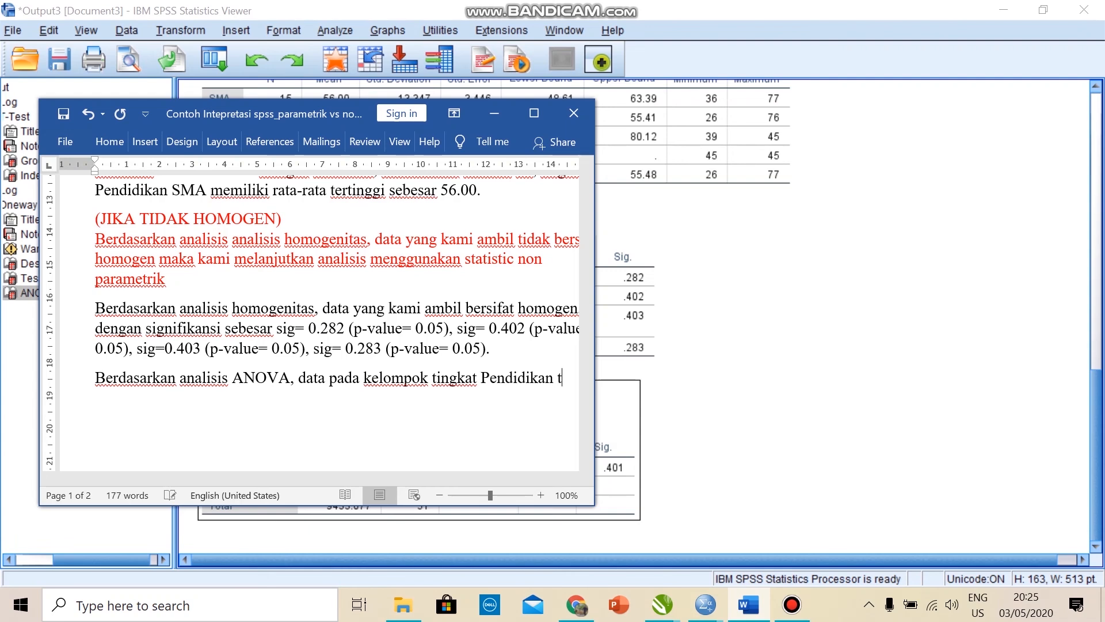
text(idak memiliki)
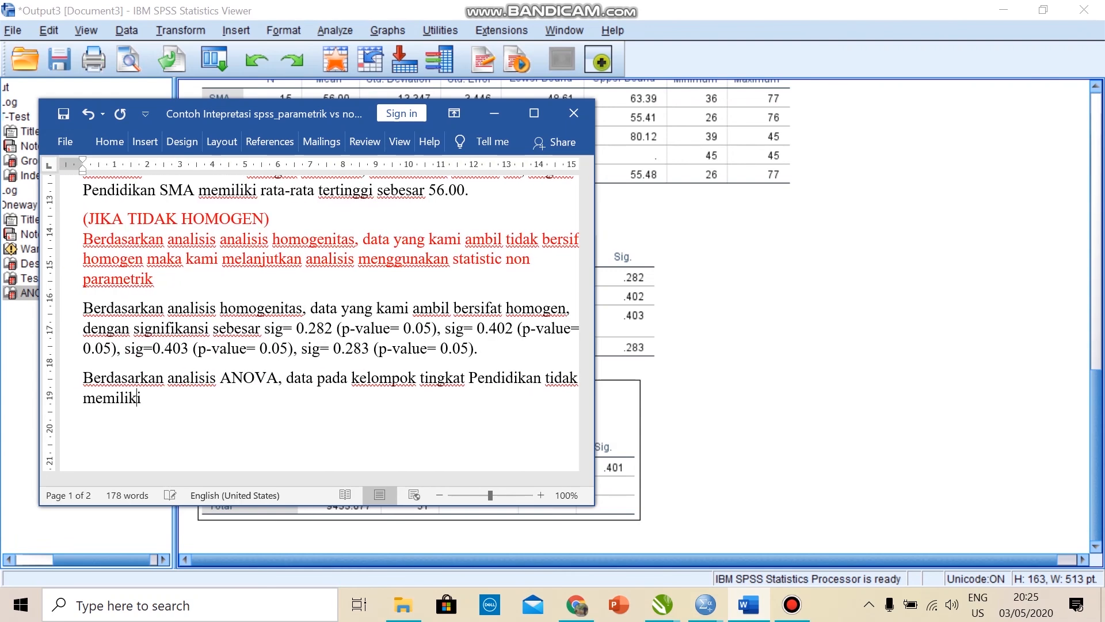
text( perbedaan ya)
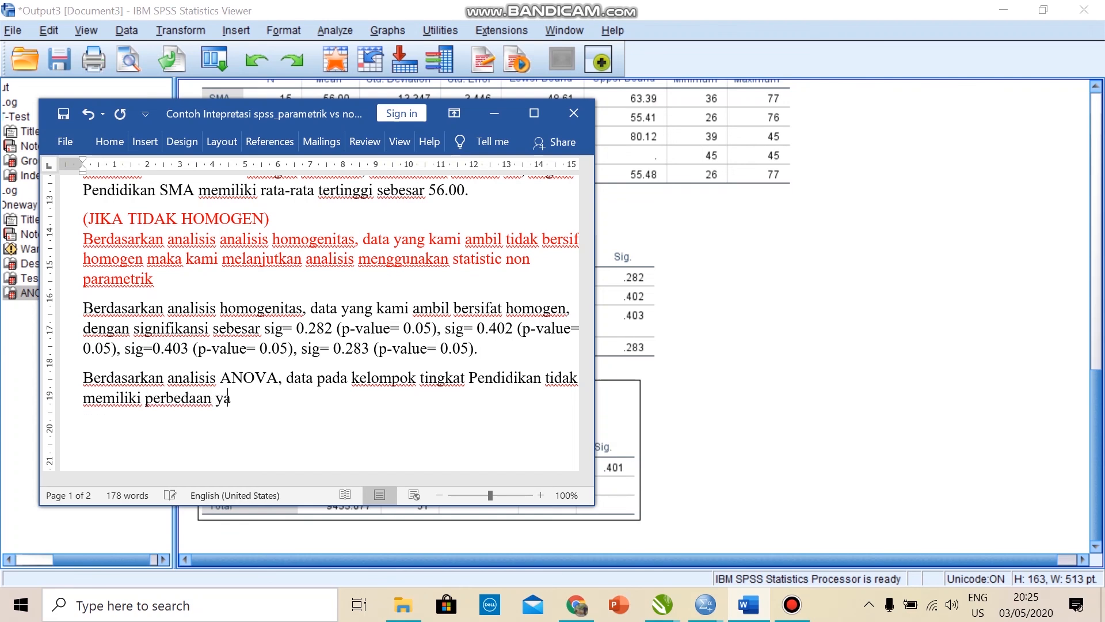
text(ng signifik)
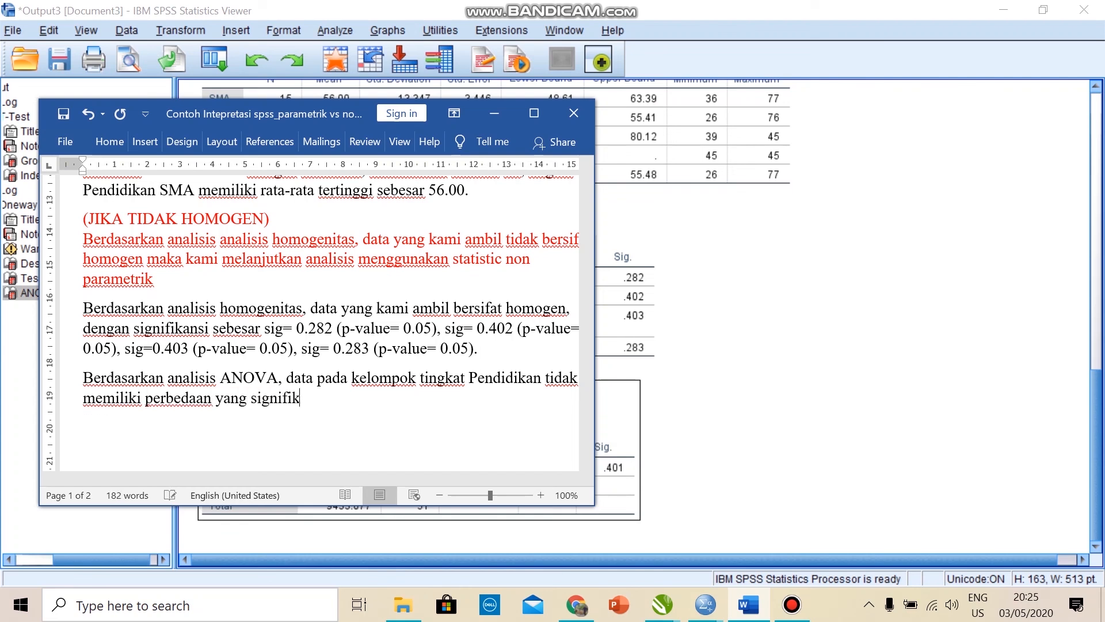
text(an.)
key(BackSpace)
text(, sig= 0.401 (p)
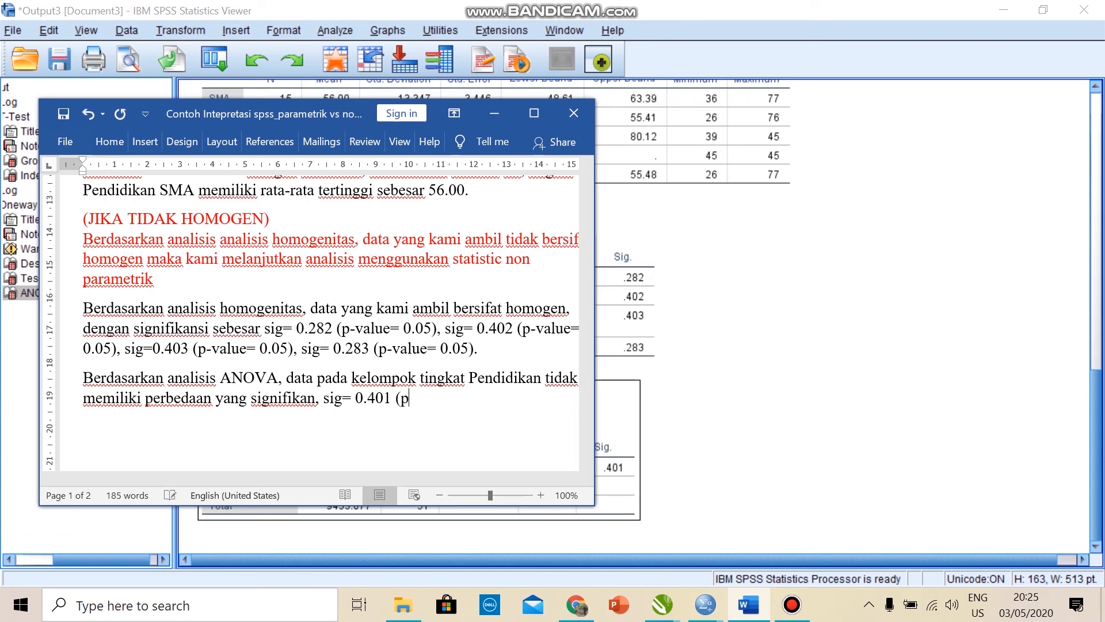
text(-value=0.05))
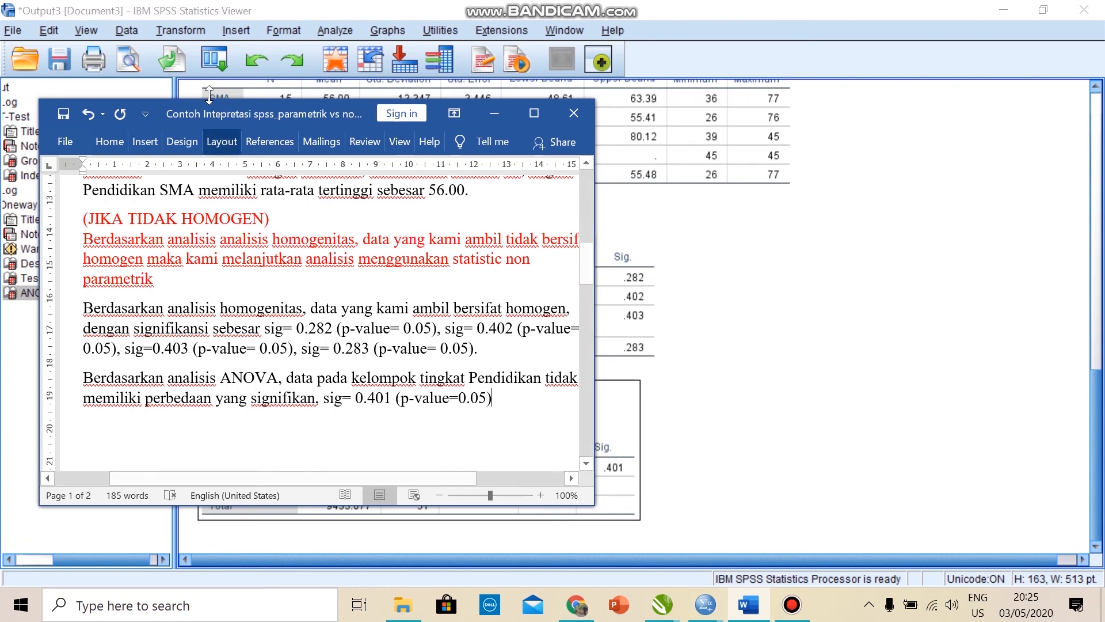
Step: Minimize the Word report, switch to the SPSS Data Editor and select the SC7 cell of row 3
click(483, 116)
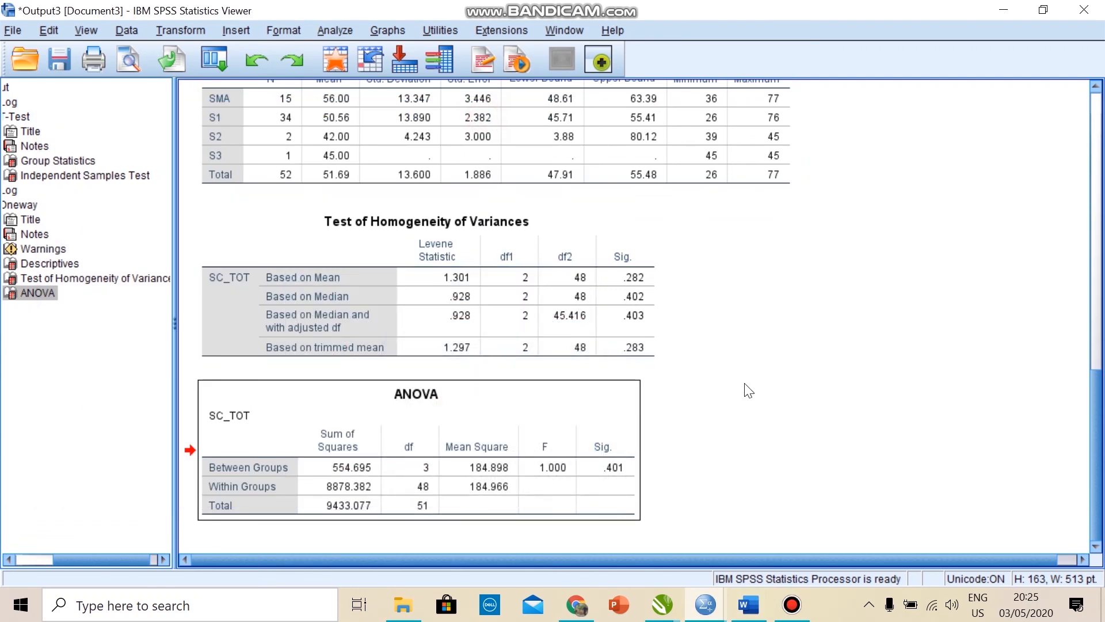
click(719, 612)
click(632, 506)
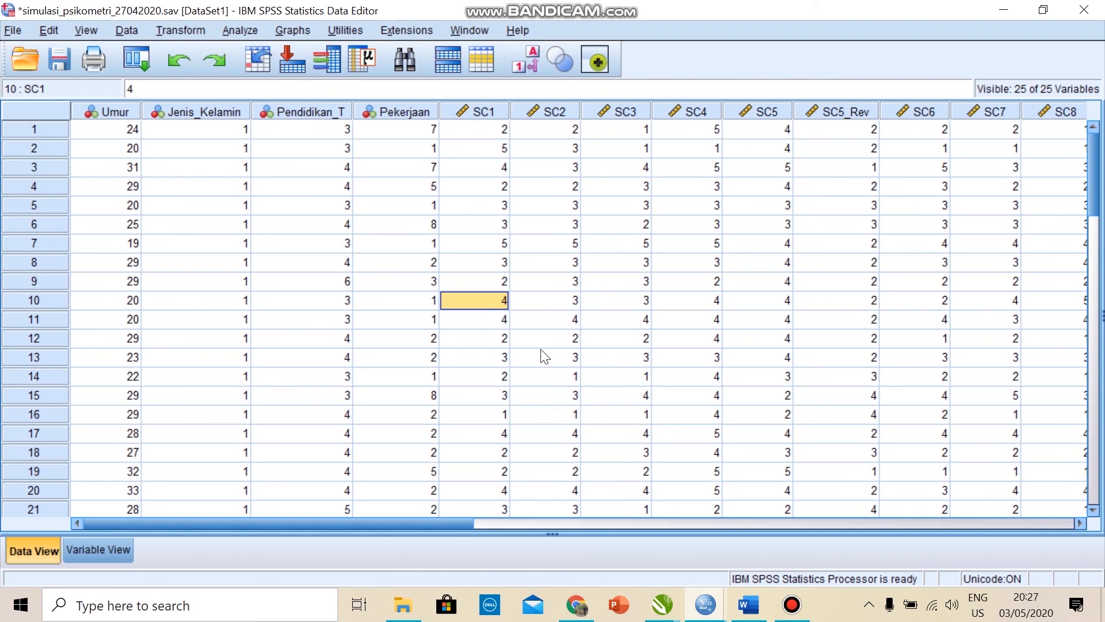
click(971, 176)
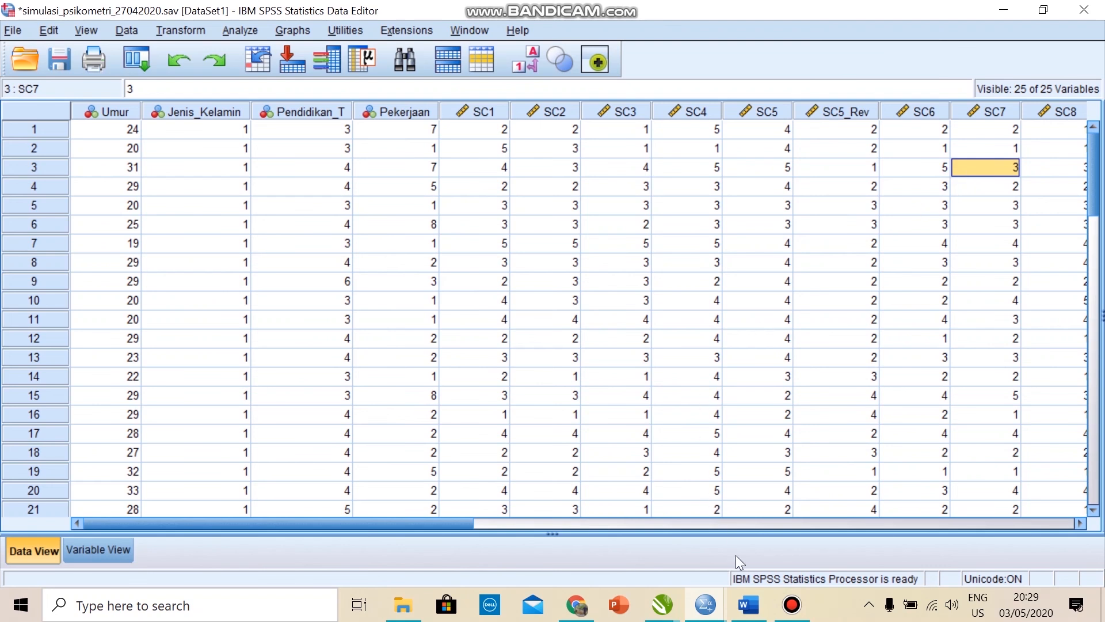
Step: Return to the Word report, maximize its window and review the written interpretations
click(749, 614)
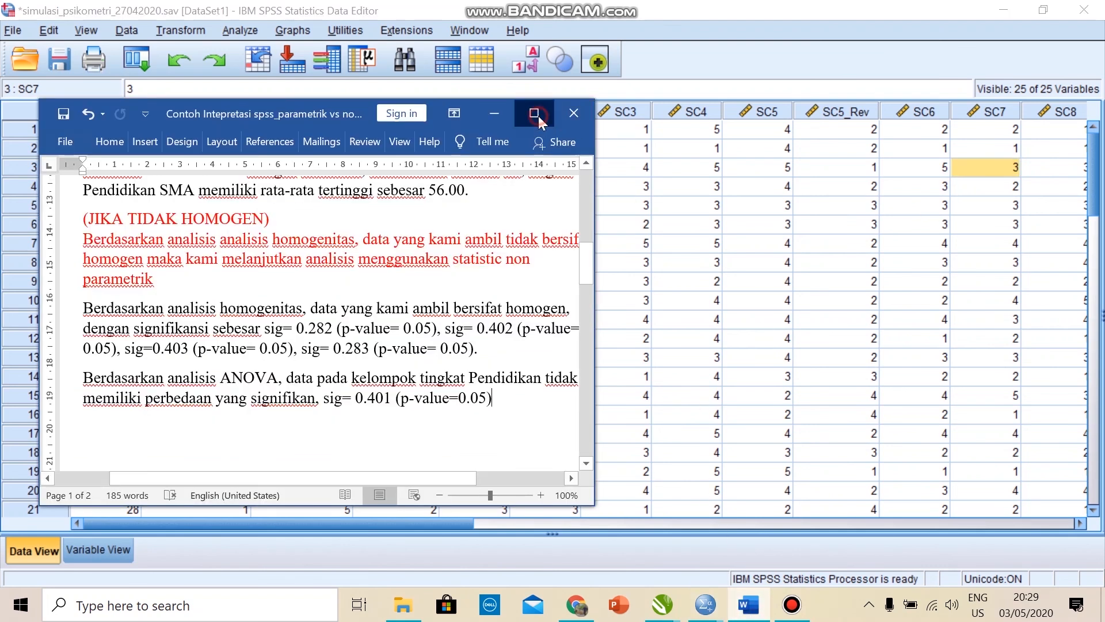
click(538, 116)
scroll(616, 246, up, 6)
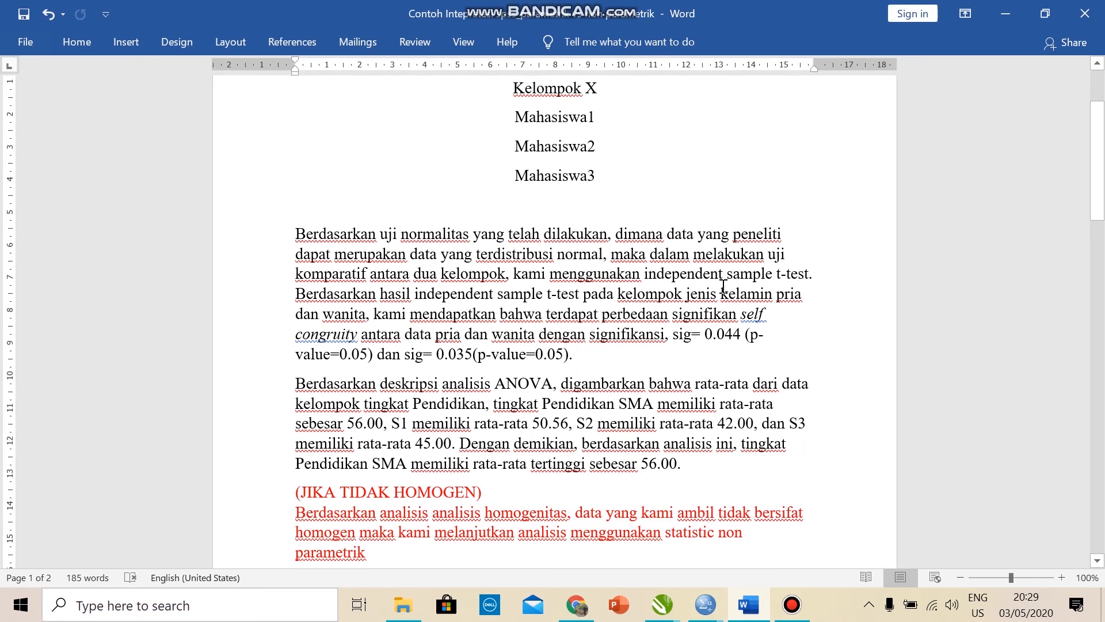
scroll(592, 259, down, 4)
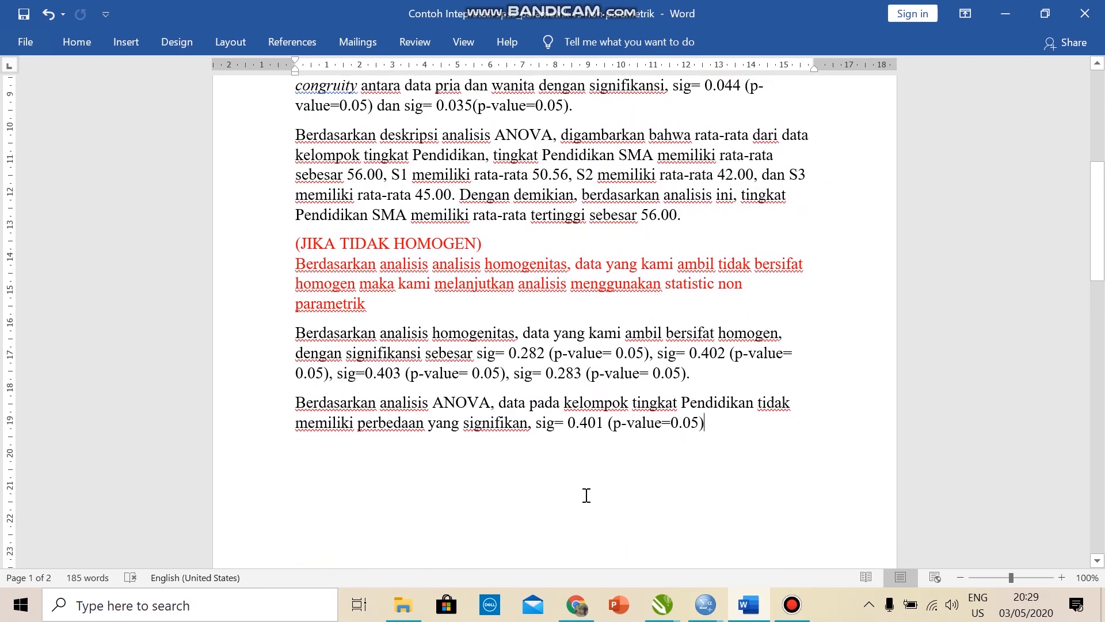
Step: Switch to the SPSS output viewer and review the results from the ANOVA table back to the T-Test tables
click(705, 604)
click(734, 533)
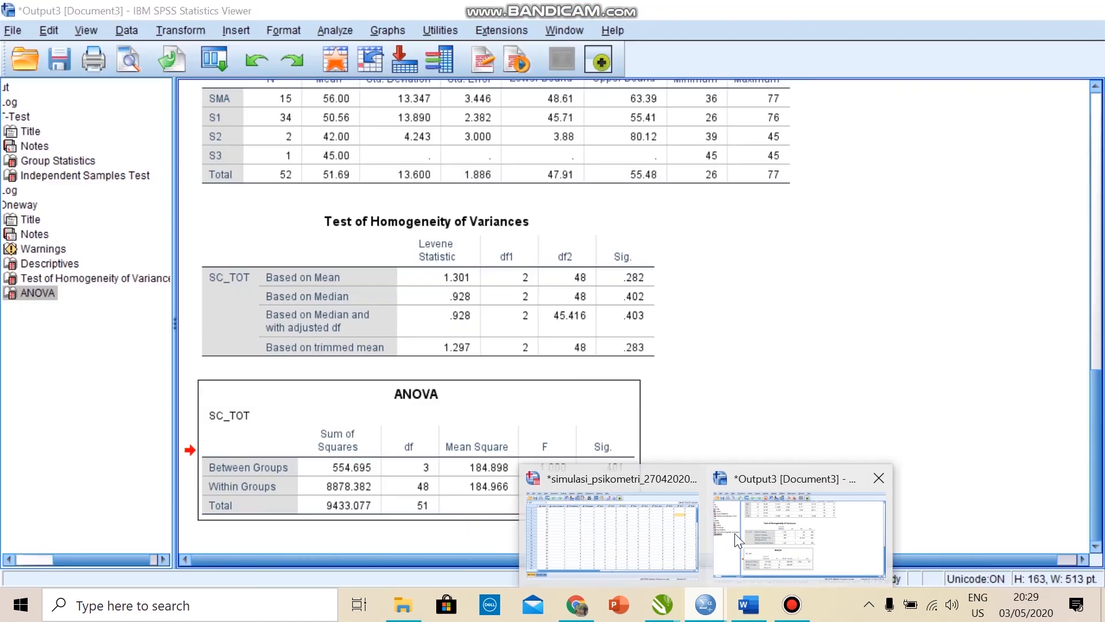
scroll(722, 420, up, 10)
scroll(720, 414, up, 4)
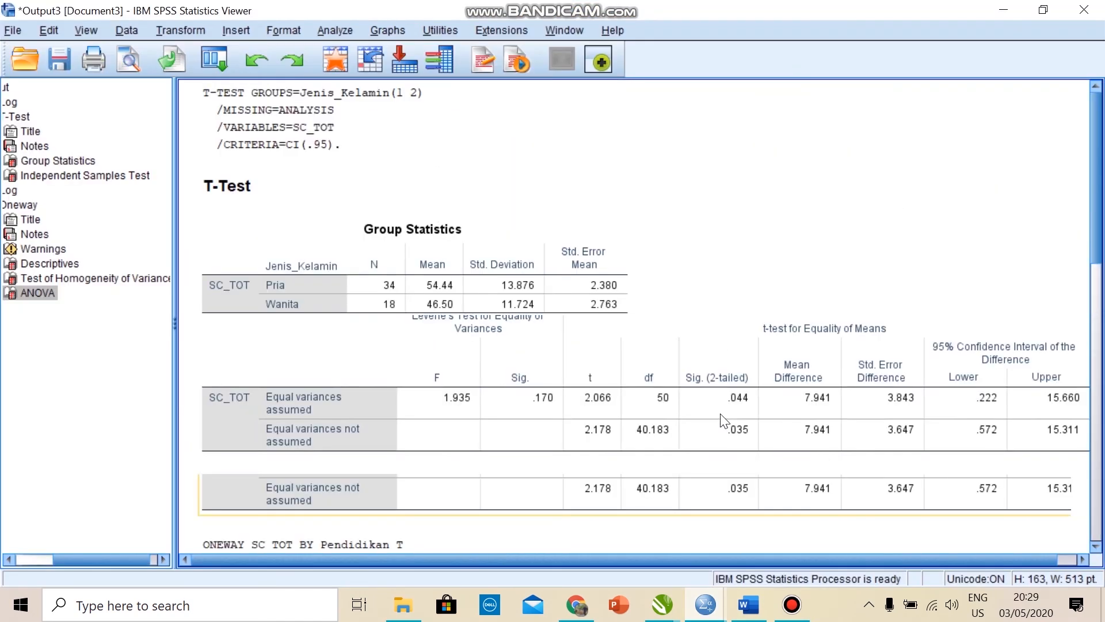
scroll(721, 414, down, 4)
scroll(720, 413, up, 4)
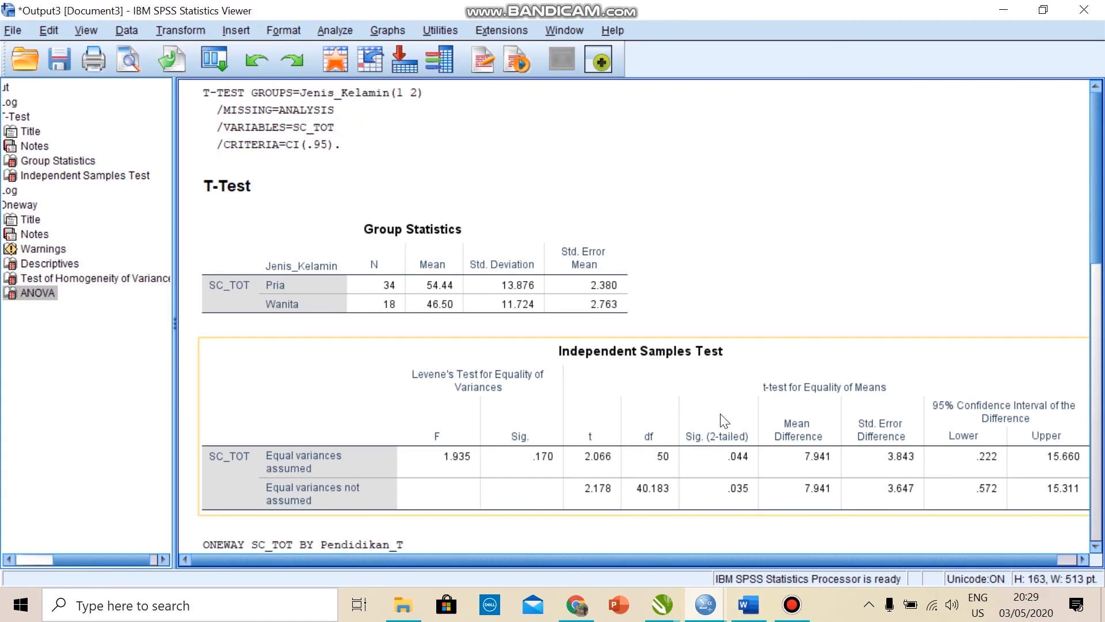
Step: Open the output export settings and set the file name ending to output_parametrik_03052020 in the same spss folder
click(13, 31)
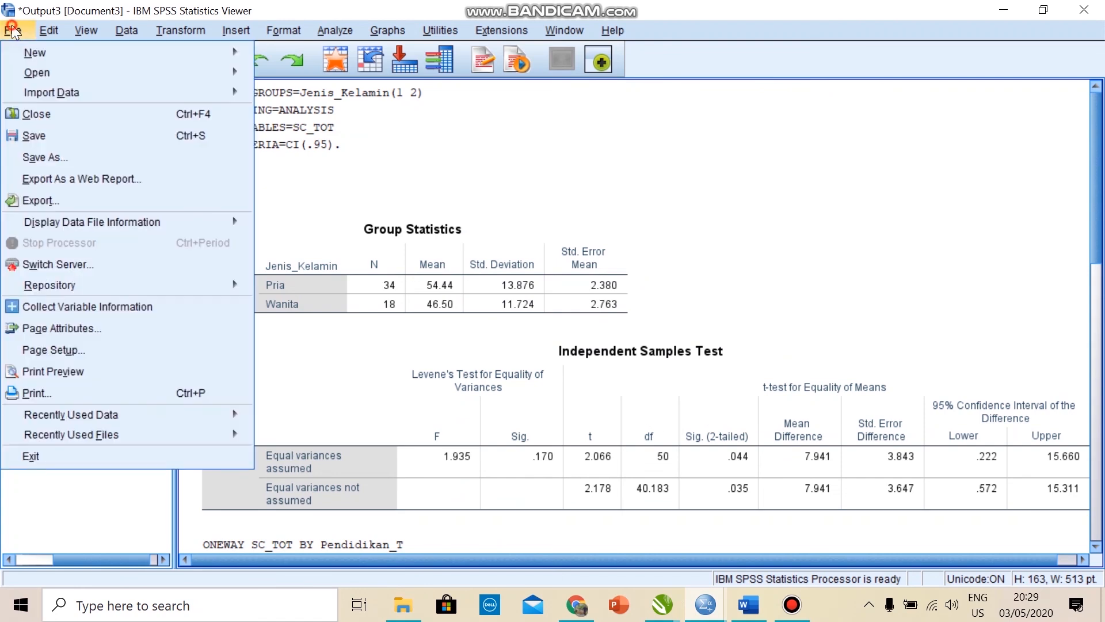
click(53, 206)
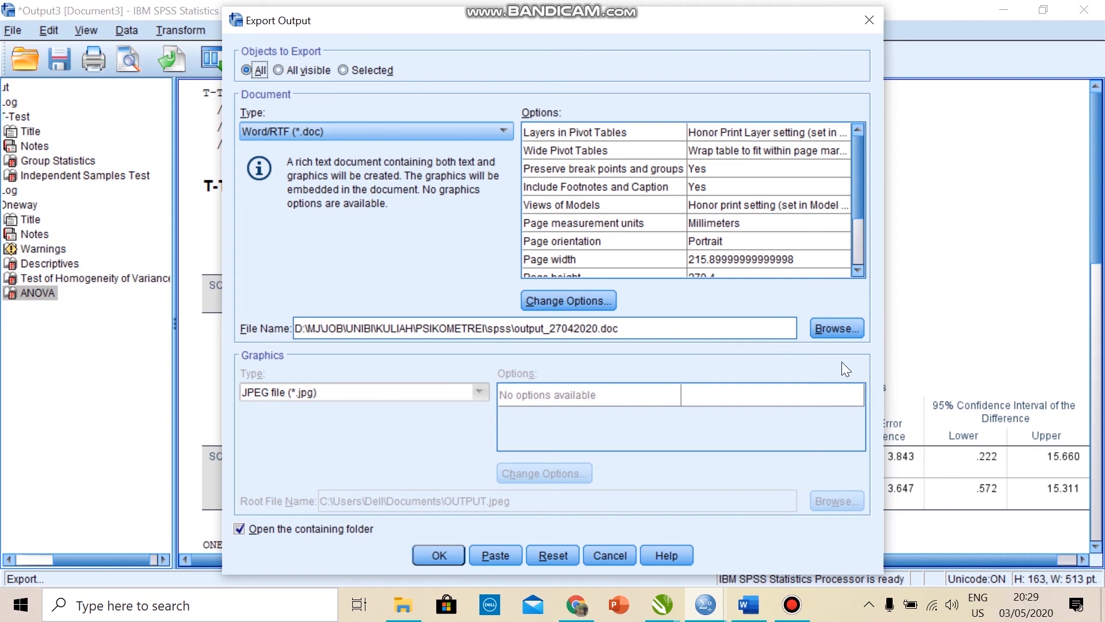
double_click(648, 333)
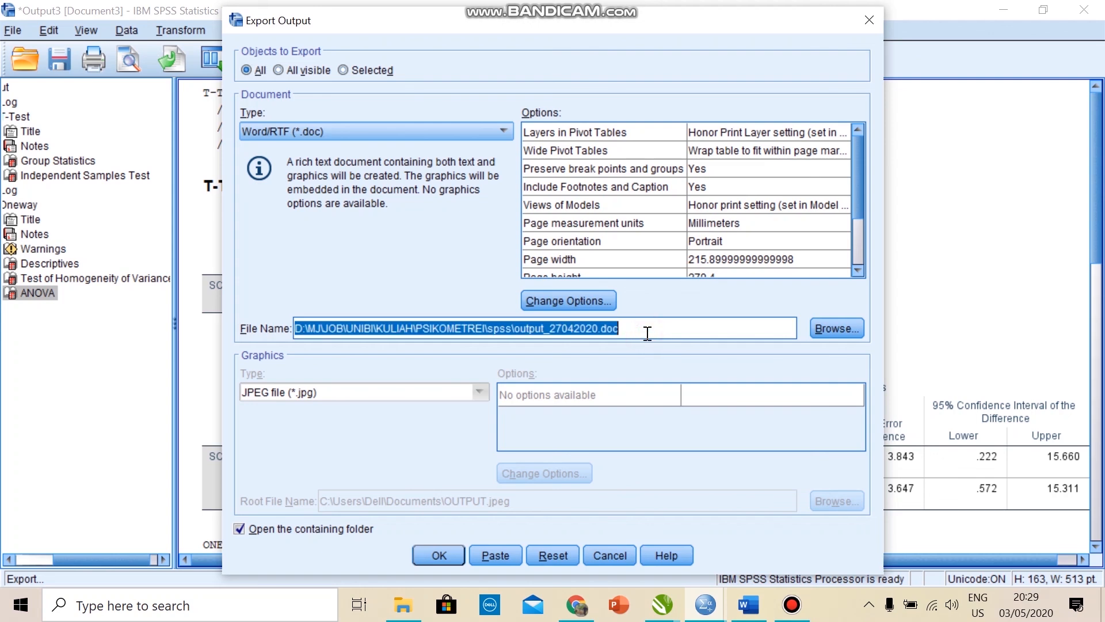
click(647, 334)
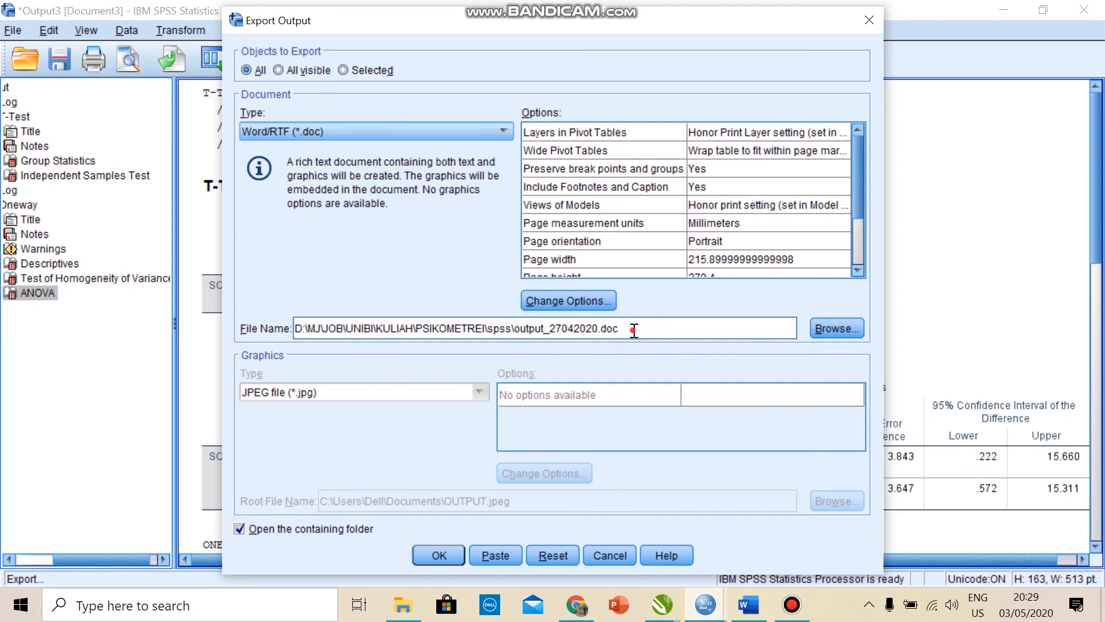
shift+click(549, 331)
text(parametrik_03052020)
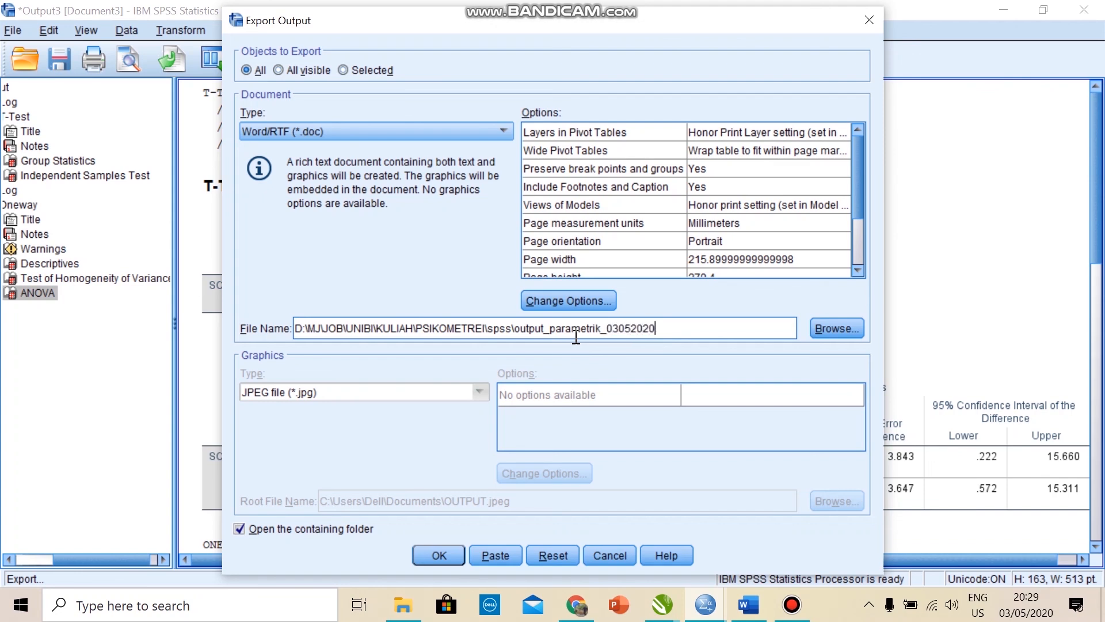
Step: Change the day in the export file name to 04 and export all output as a Word/RTF document
key(Left)
key(Left)
key(Left)
key(Left)
key(Left)
key(Left)
key(BackSpace)
text(4)
click(445, 548)
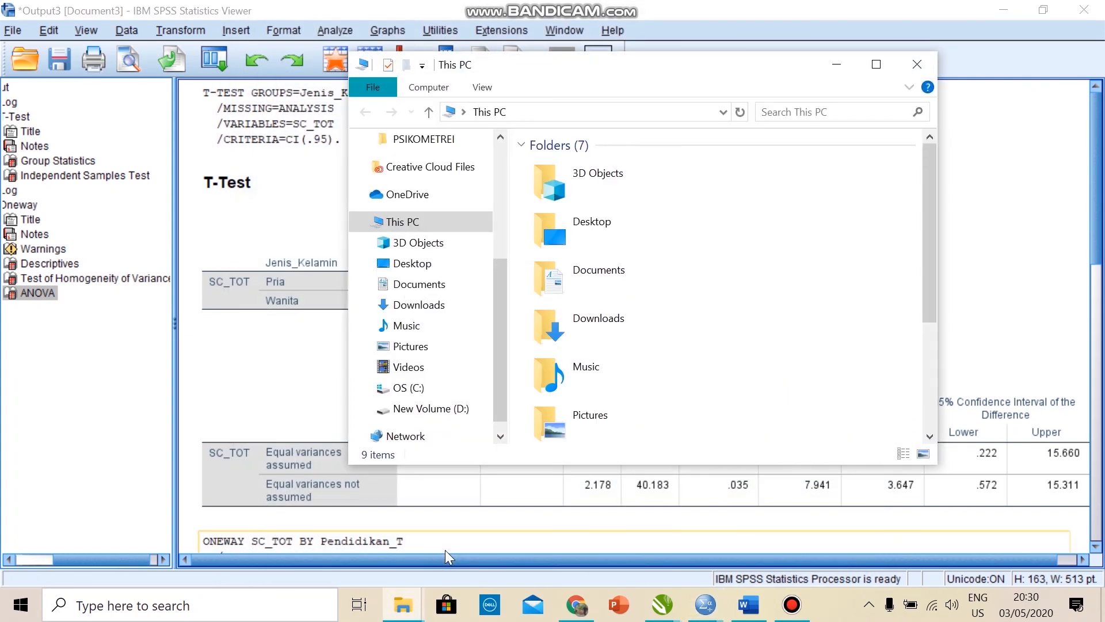
Step: Open the spss folder inside PSIKOMETREI in File Explorer to find the exported output document
scroll(576, 398, down, 3)
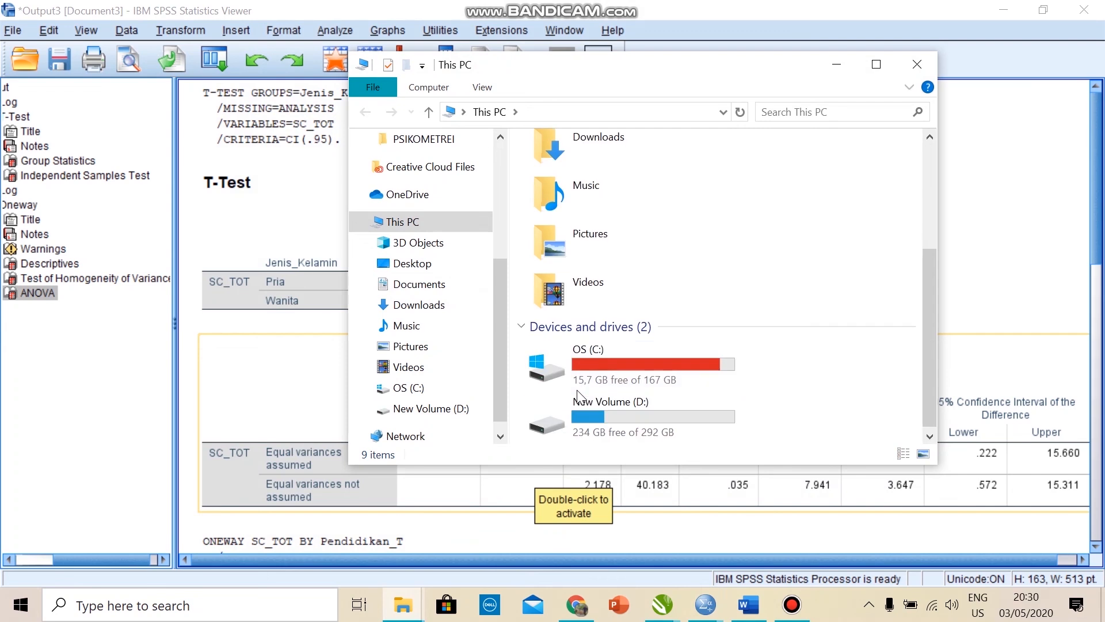
scroll(579, 396, up, 3)
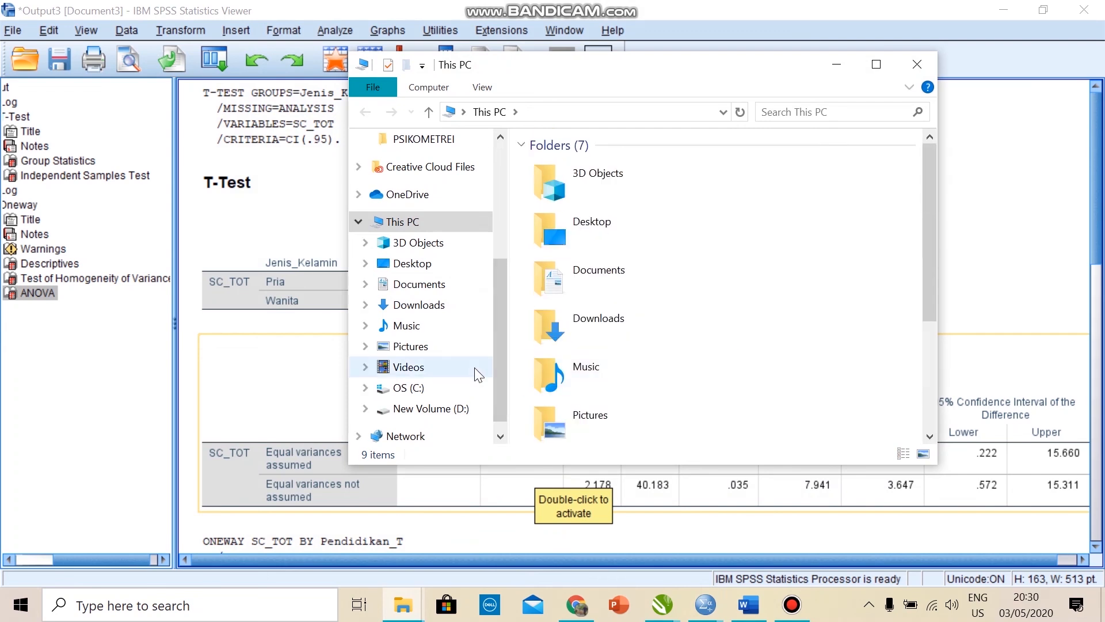
scroll(475, 370, up, 1)
scroll(474, 367, up, 1)
click(458, 220)
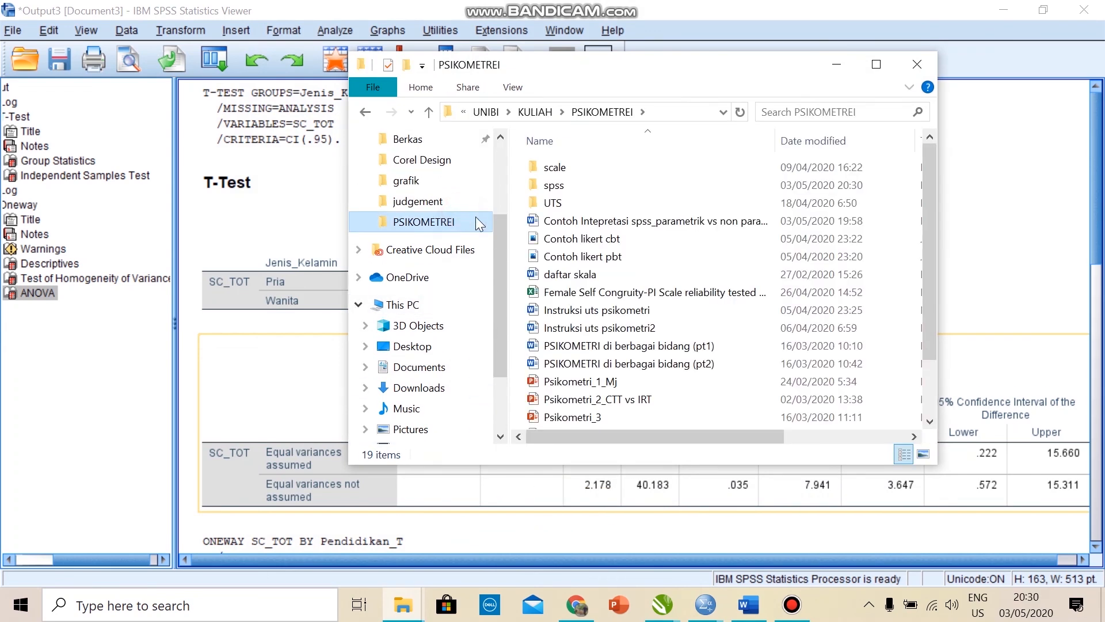
scroll(636, 293, down, 1)
scroll(634, 323, up, 1)
click(556, 187)
double_click(556, 187)
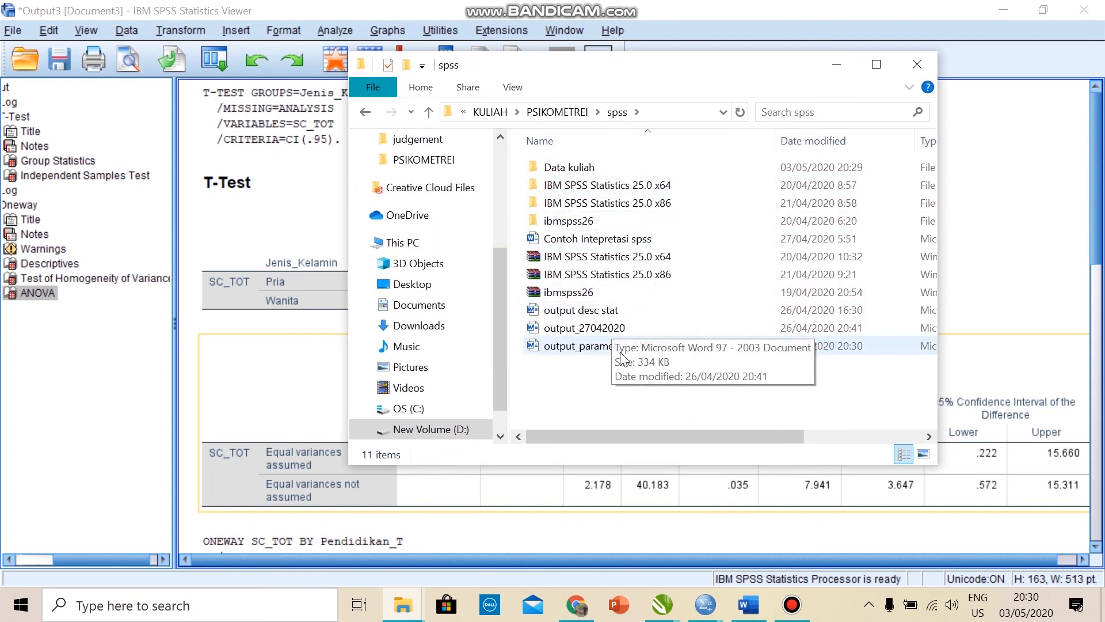
Step: Open the exported output_parametrik_04052020 document and copy its entire contents
double_click(637, 346)
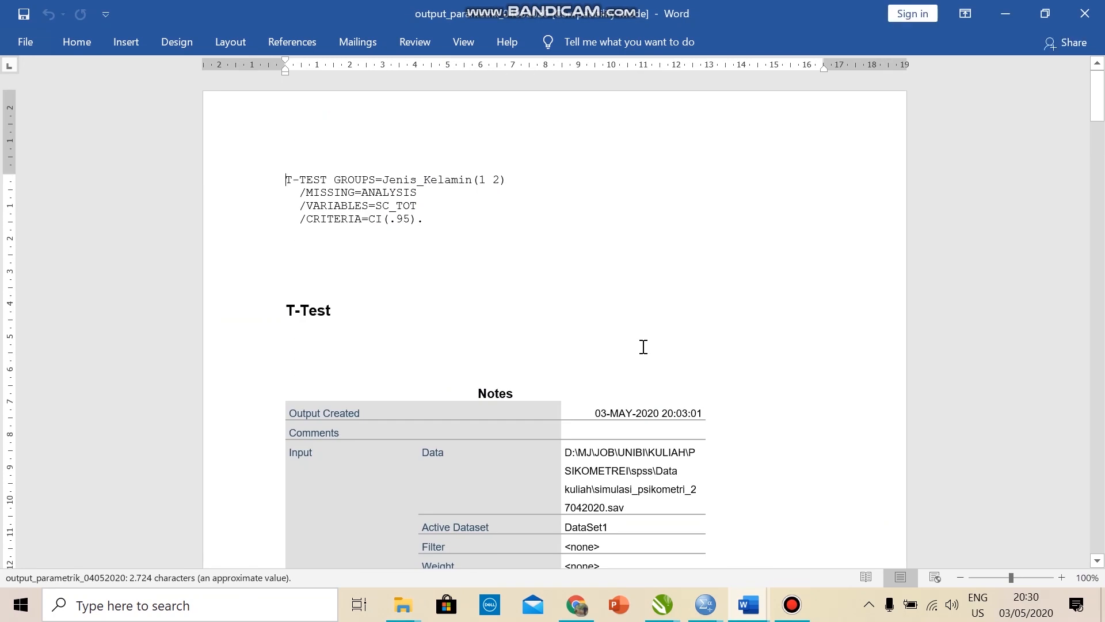
scroll(643, 346, down, 15)
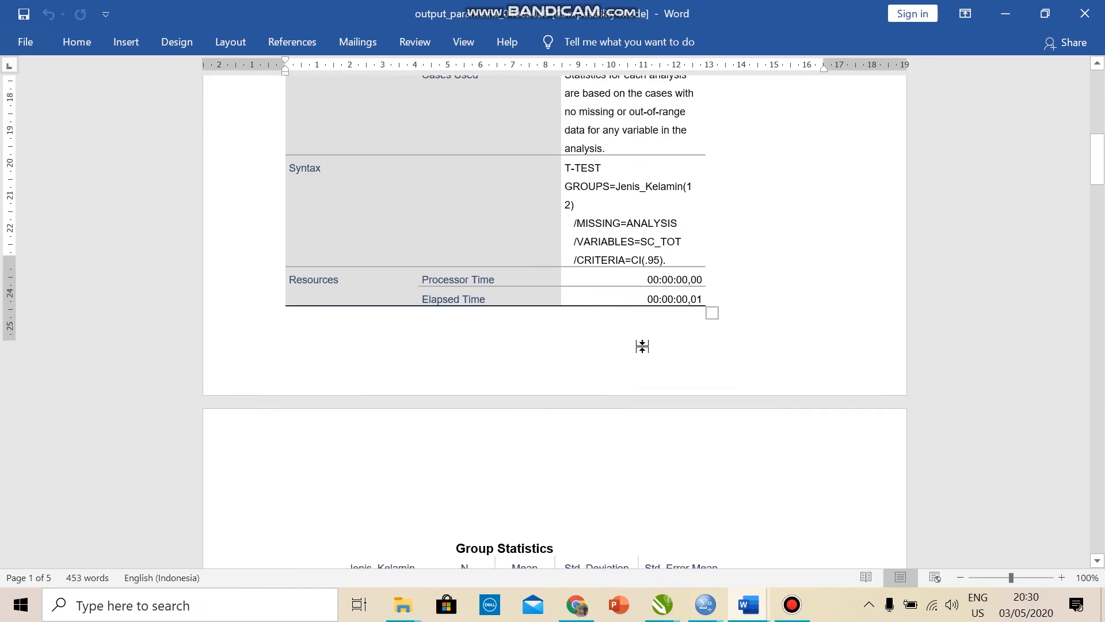
scroll(1023, 307, down, 8)
drag(1098, 292, 1098, 98)
key(ctrl+a)
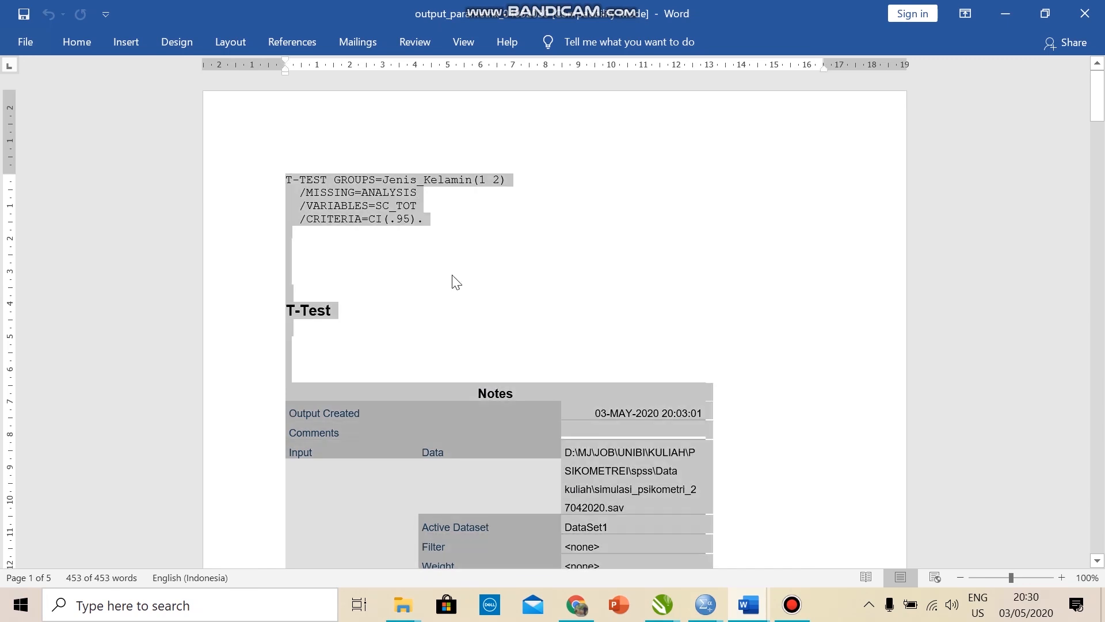
Step: Switch to the Contoh Intepretasi report and add a centred LAMPIRAN heading on the empty second page
click(749, 604)
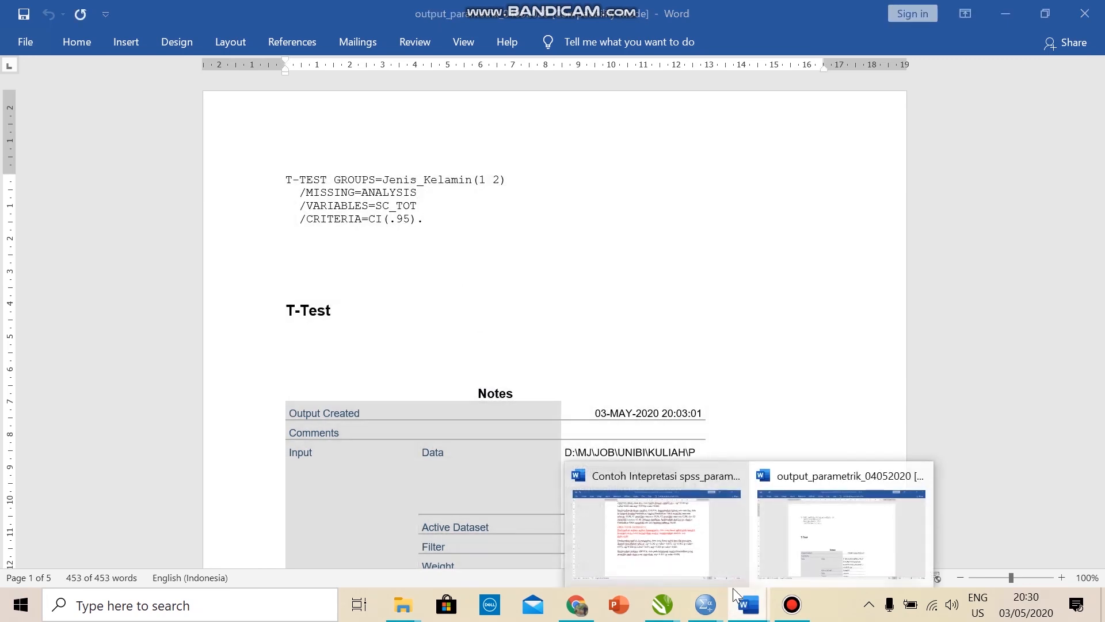
click(688, 547)
scroll(619, 474, down, 8)
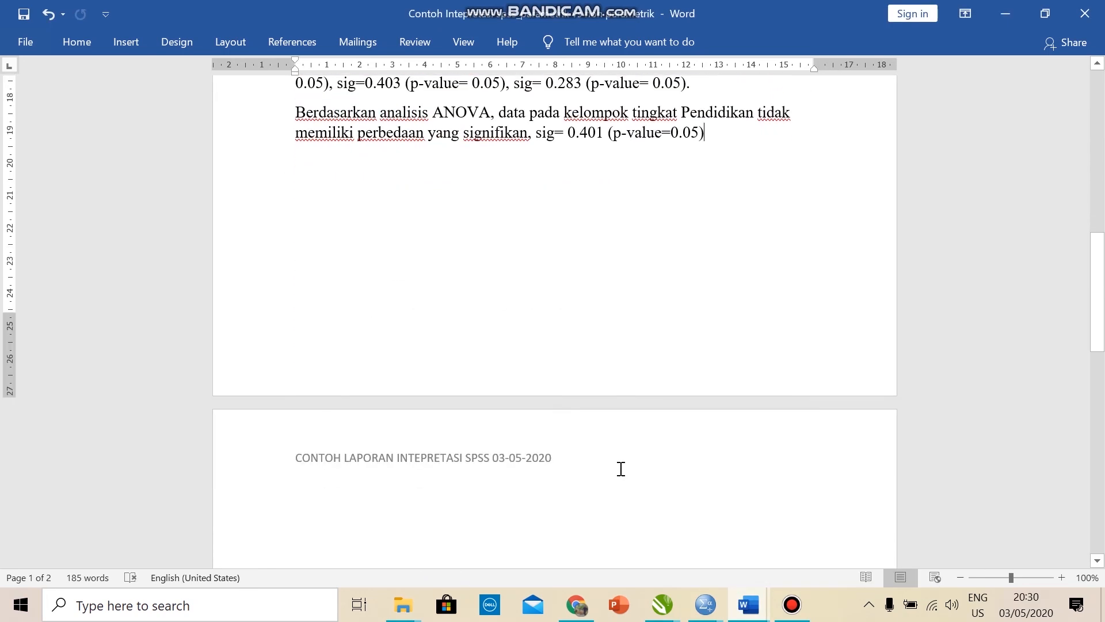
click(557, 391)
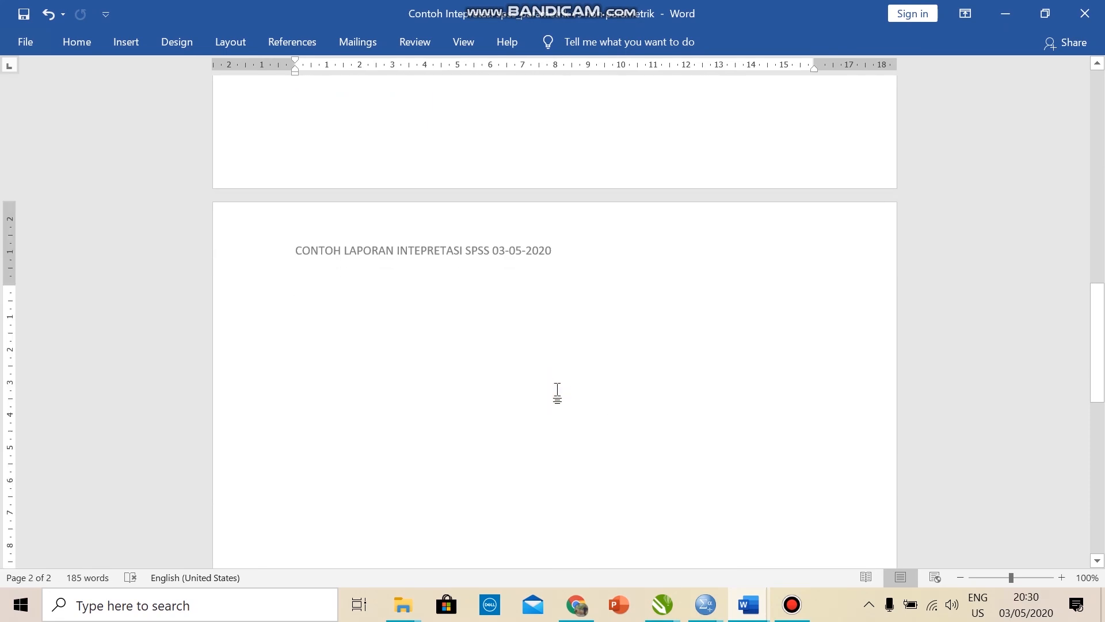
text(LAMPIRAN)
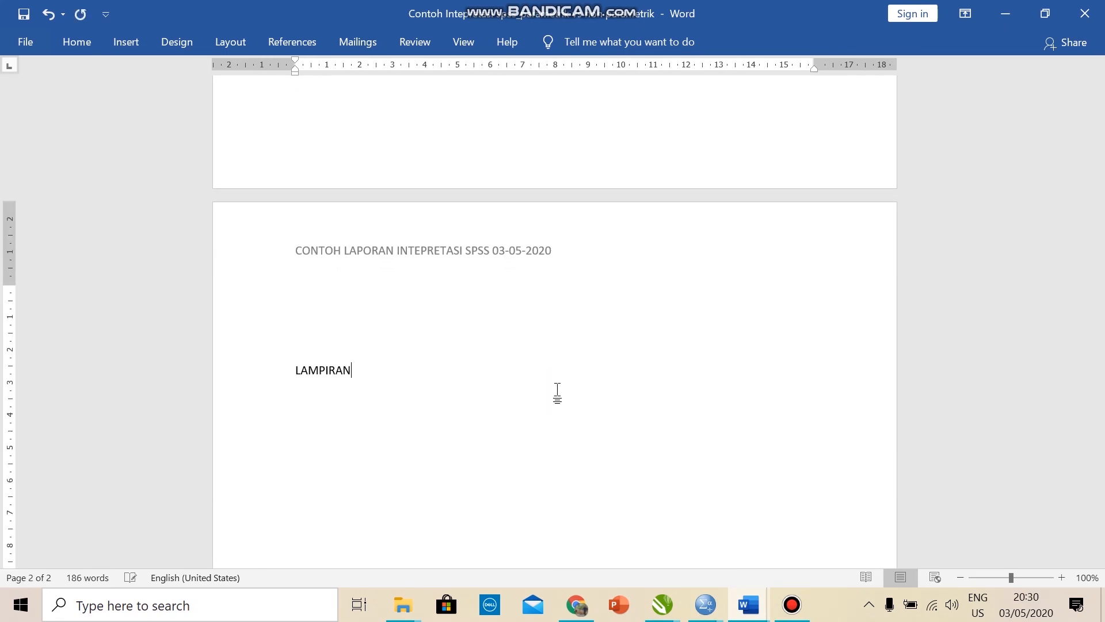
key(ctrl+e)
key(Return)
Step: Paste the copied SPSS output below the LAMPIRAN heading and look through the pasted appendix
key(ctrl+v)
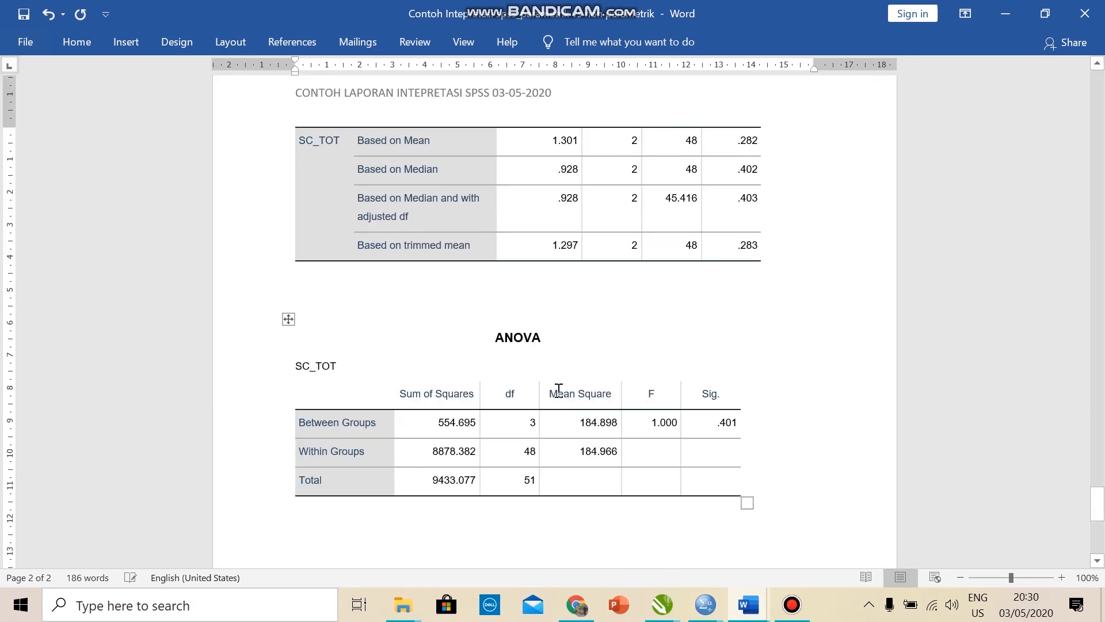
scroll(558, 389, down, 3)
scroll(558, 390, up, 20)
scroll(557, 390, up, 20)
scroll(558, 390, up, 20)
scroll(558, 391, up, 10)
scroll(561, 396, down, 15)
scroll(561, 397, down, 8)
Step: Enlarge the LAMPIRAN heading by four font size increments and make it bold
click(261, 212)
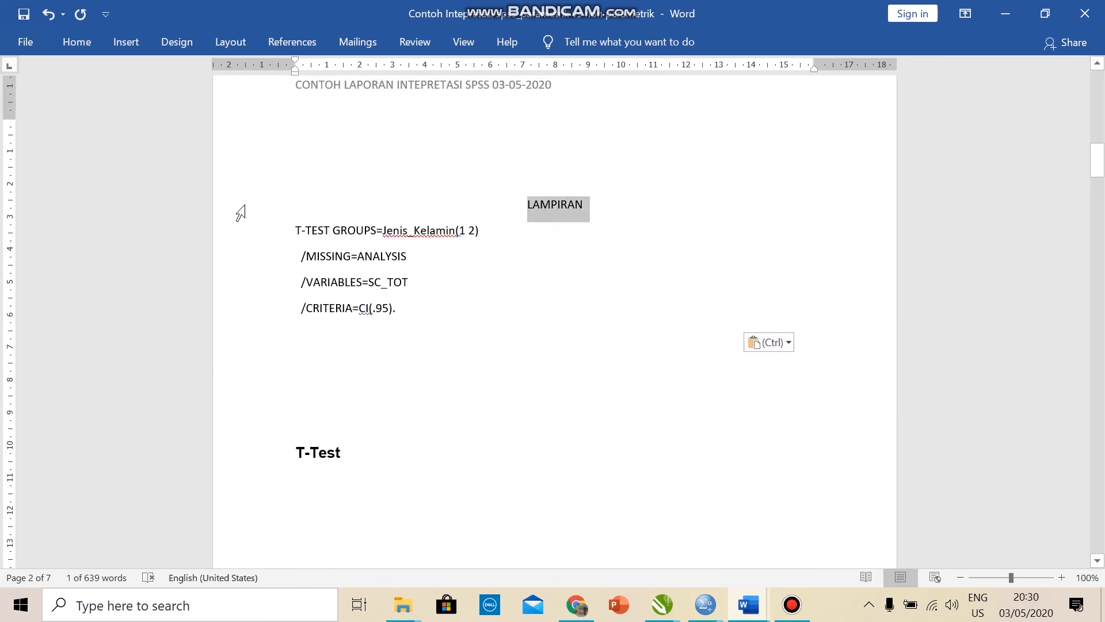
right_click(532, 206)
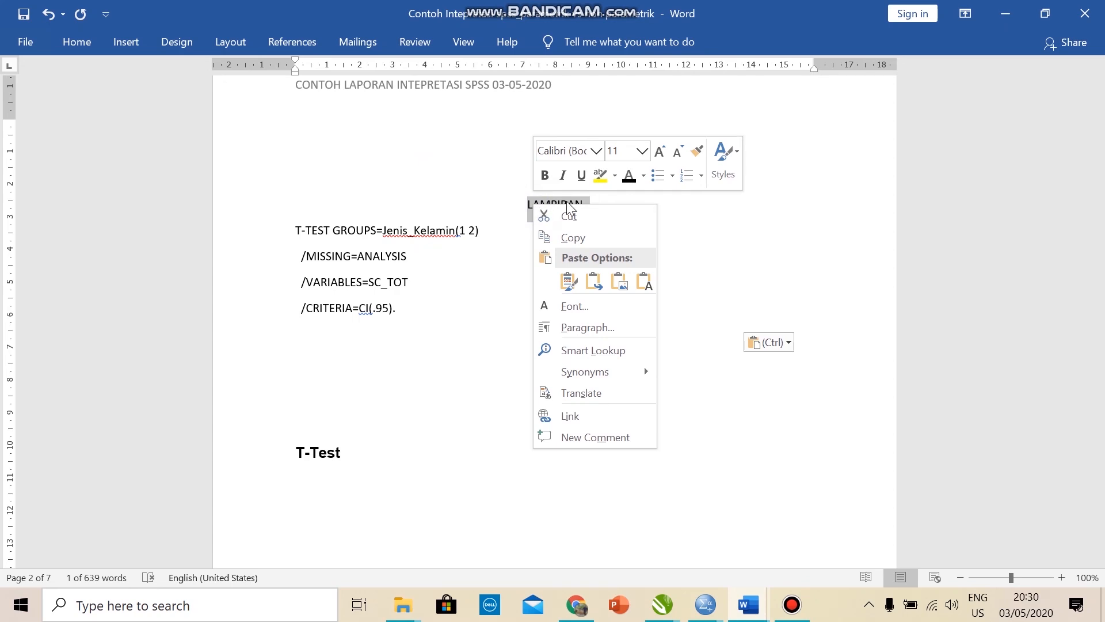
click(658, 150)
click(657, 151)
click(657, 151)
click(657, 151)
click(545, 175)
click(629, 223)
Step: Add one blank line below the LAMPIRAN heading and remove the blank lines above it
key(Return)
key(Return)
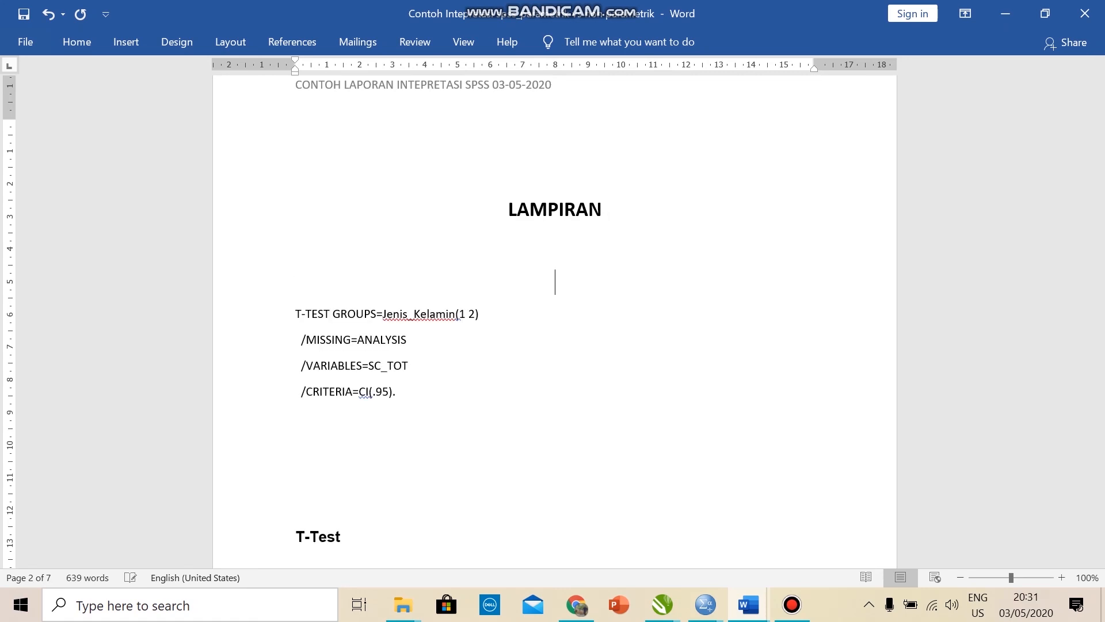
key(BackSpace)
scroll(629, 222, up, 2)
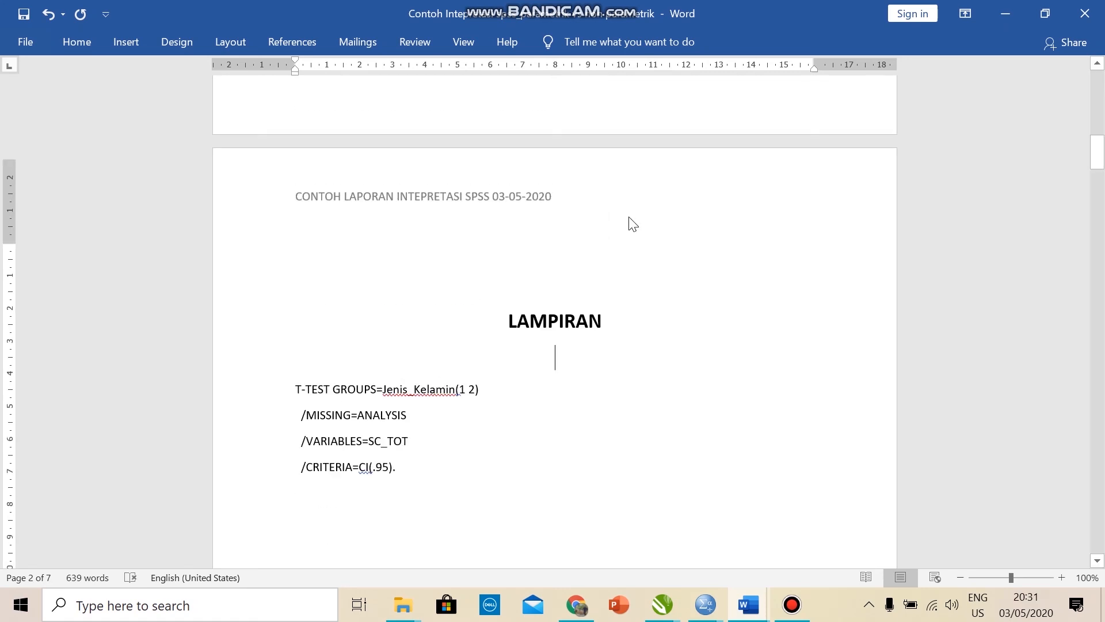
click(598, 292)
key(BackSpace)
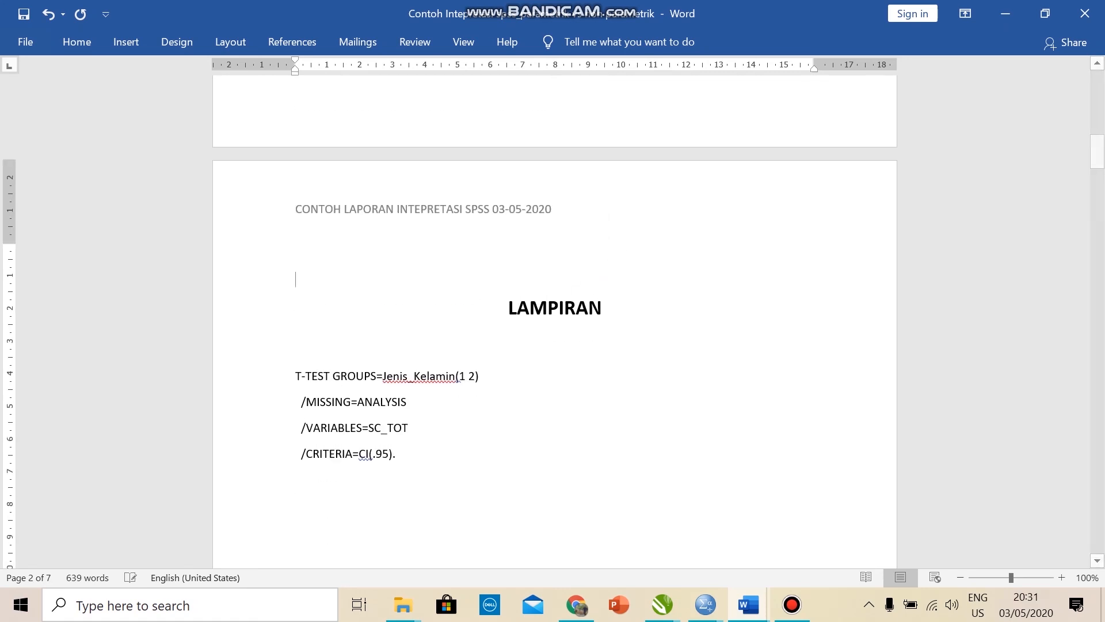
key(BackSpace)
scroll(598, 292, down, 3)
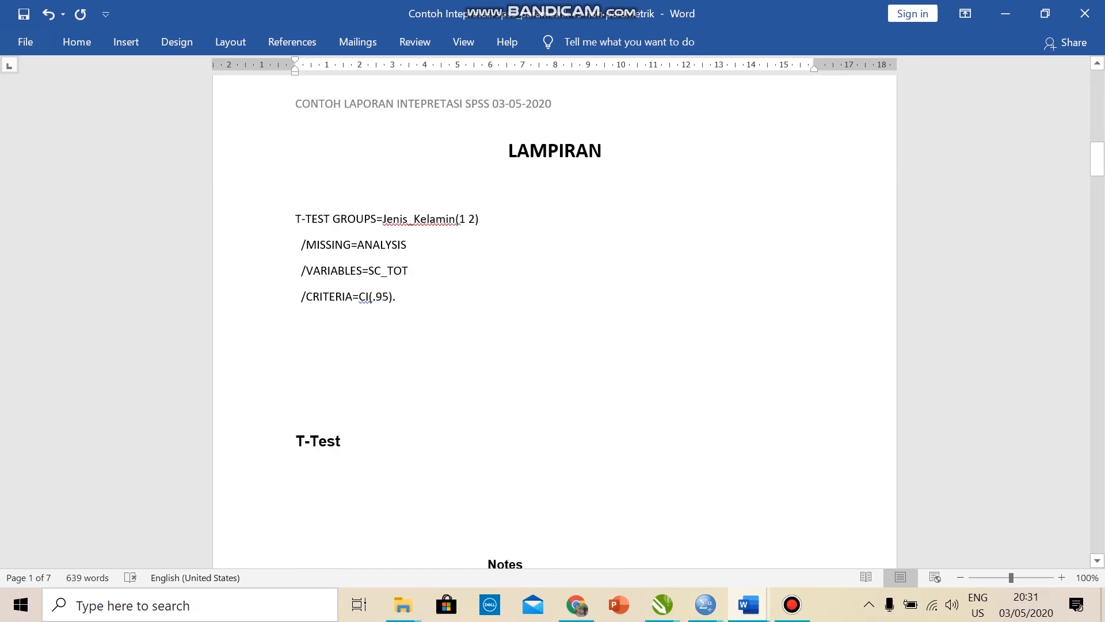
Step: Save a copy of the report as Contoh Intepretasi spss_parametrik in the spss folder inside PSIKOMETREI
scroll(611, 325, up, 10)
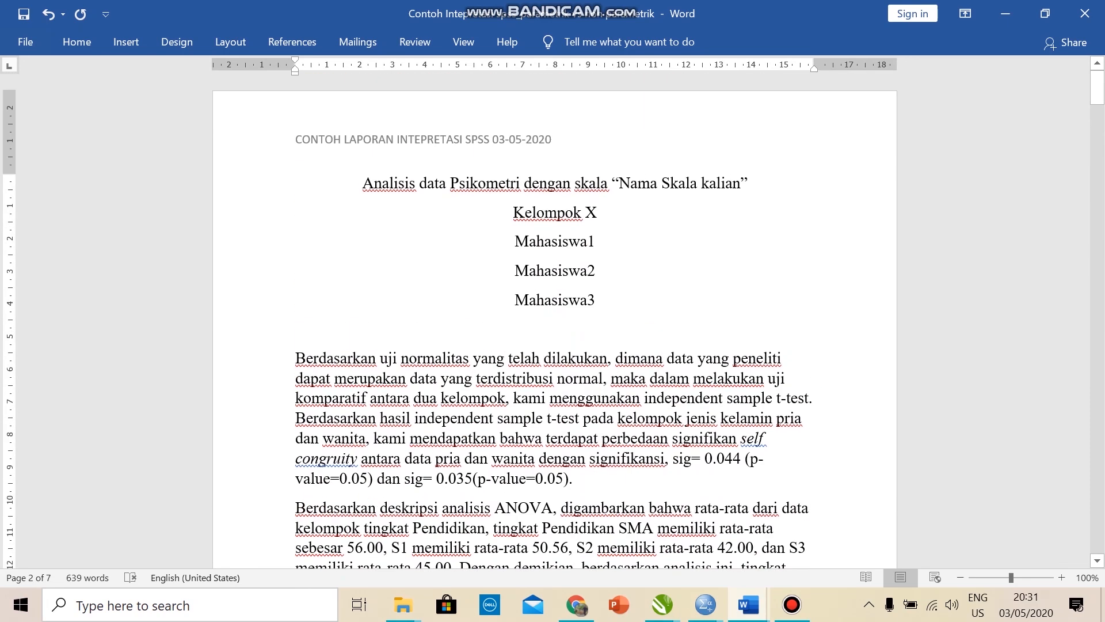
click(25, 42)
click(54, 275)
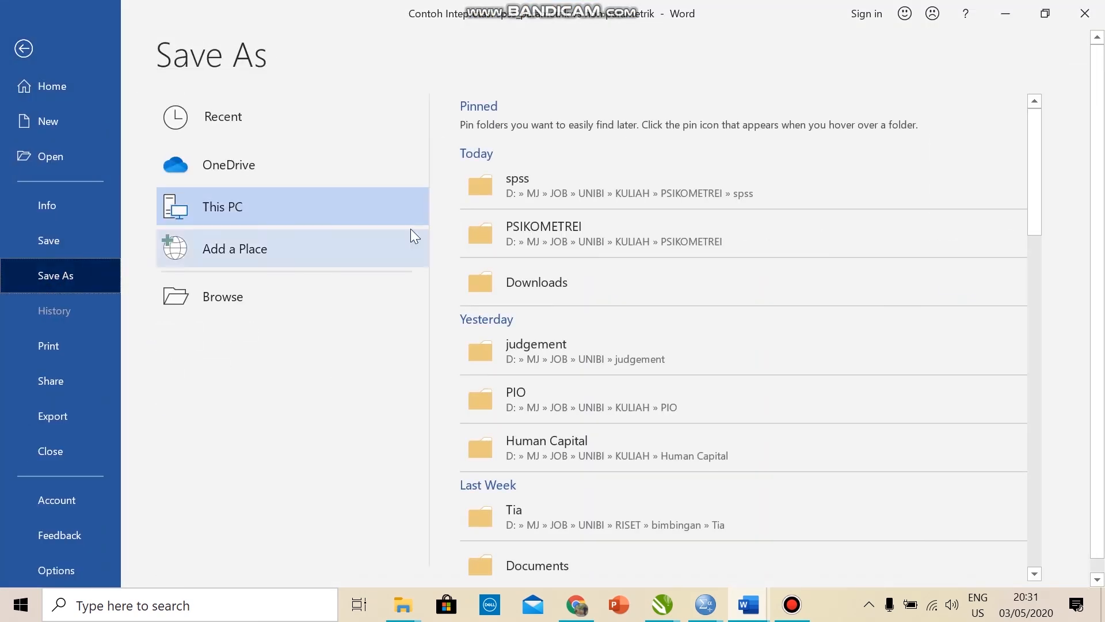
click(547, 226)
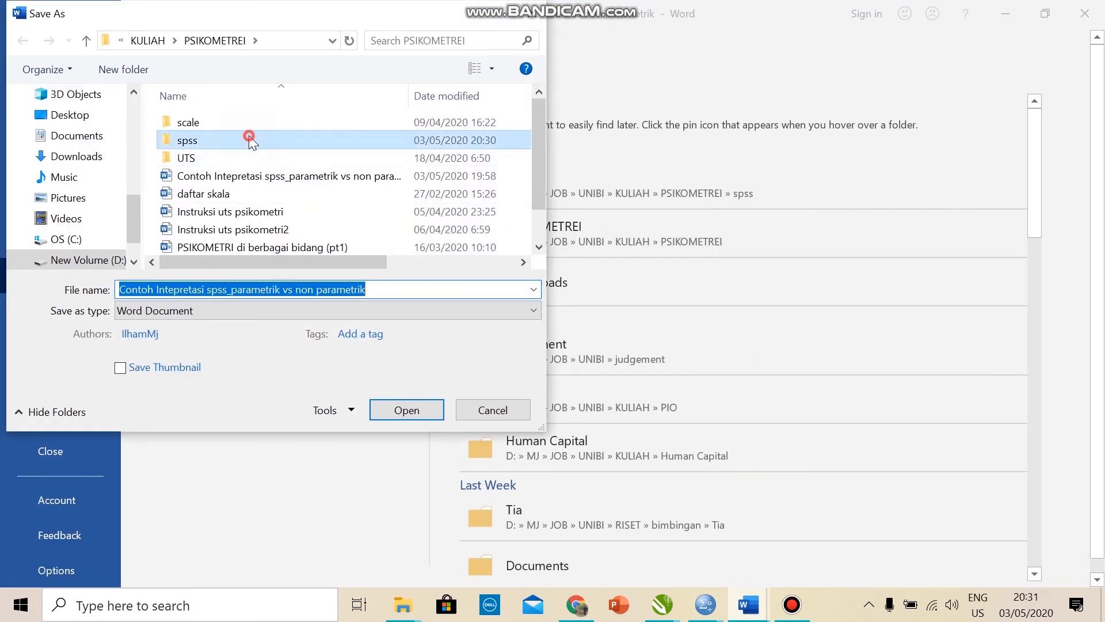
double_click(249, 138)
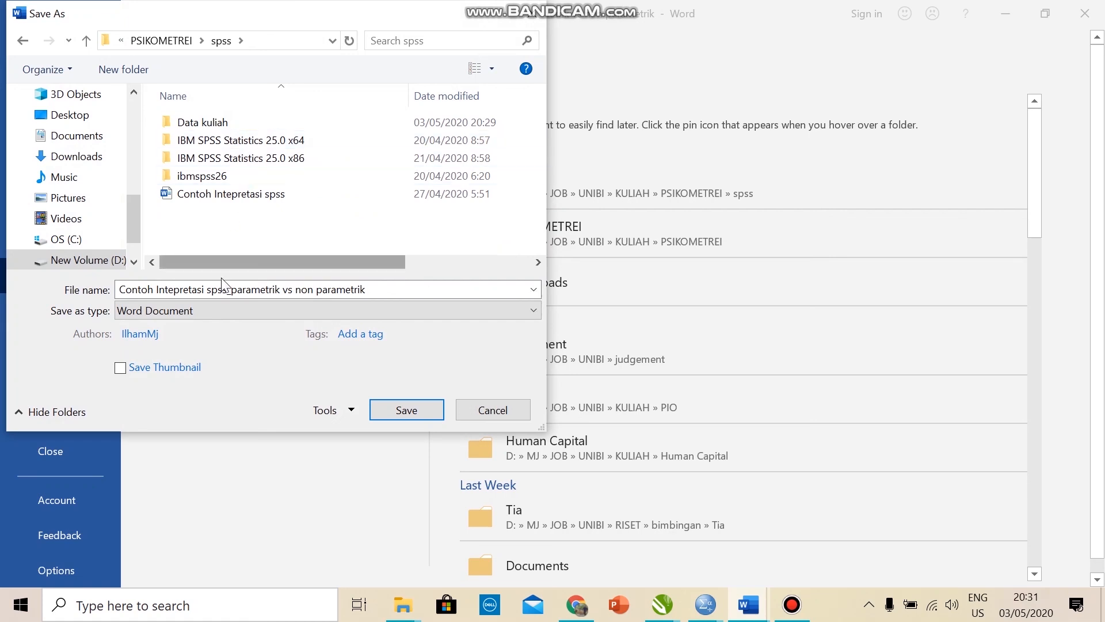
click(282, 292)
drag(390, 288, 282, 290)
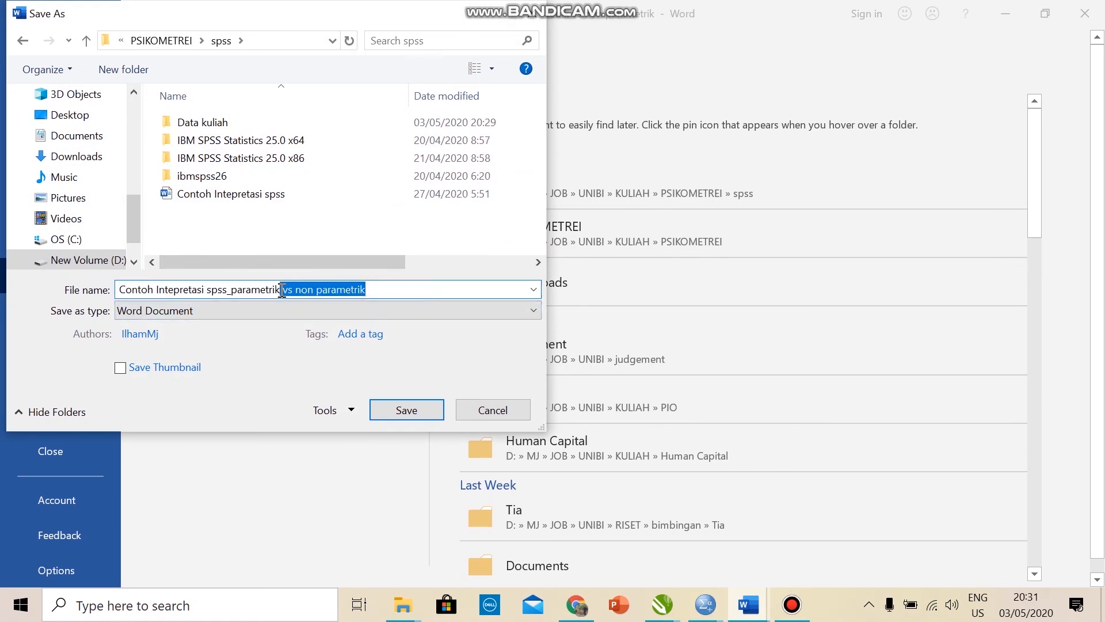
key(BackSpace)
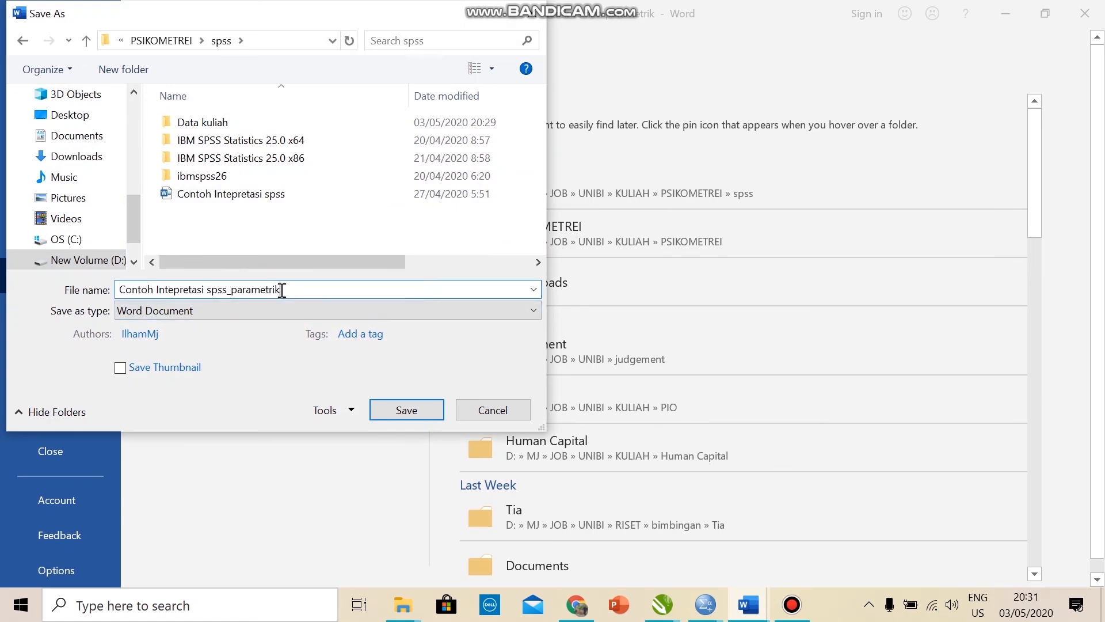
click(381, 411)
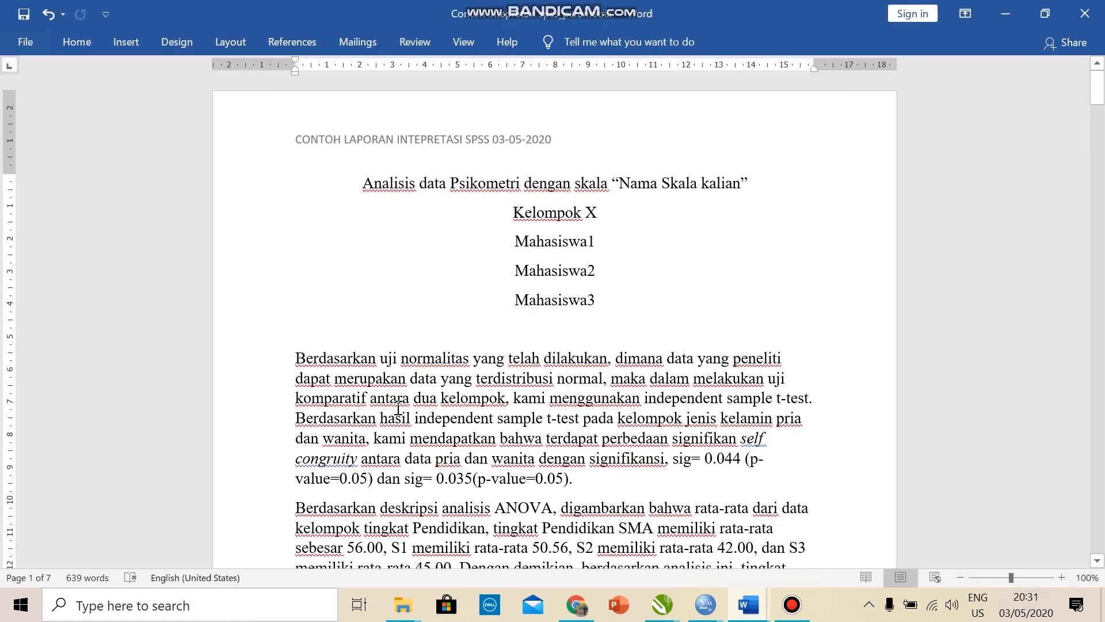